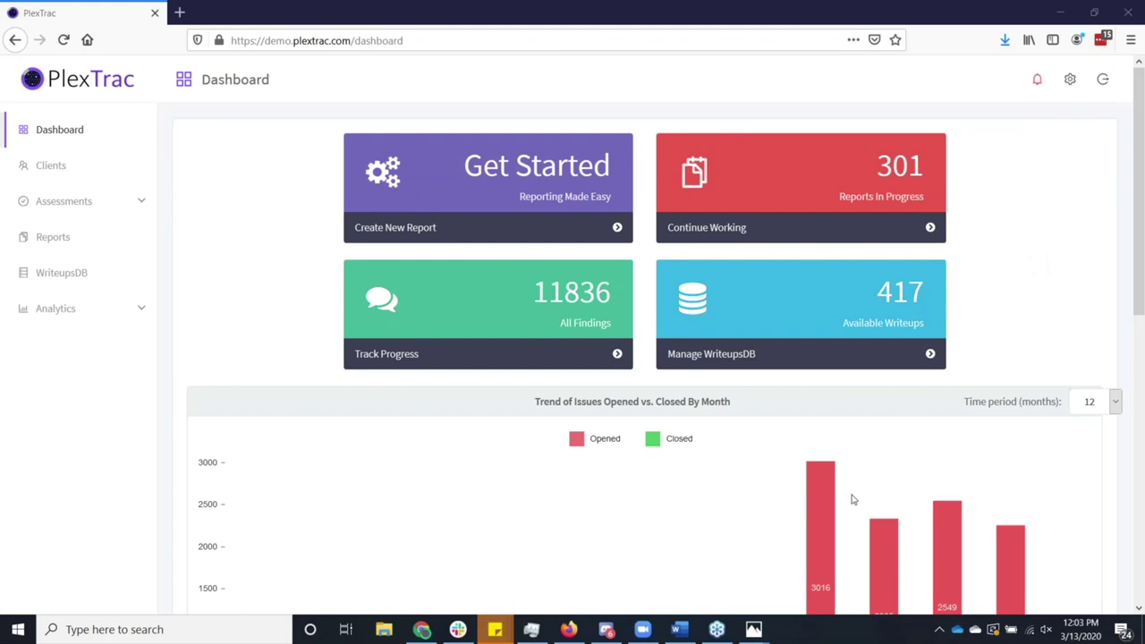
Check the 12/2019 trend bar, then bring up island.png from its taskbar Photos preview.
mouse_move(812, 552)
mouse_move(755, 629)
left_click(749, 596)
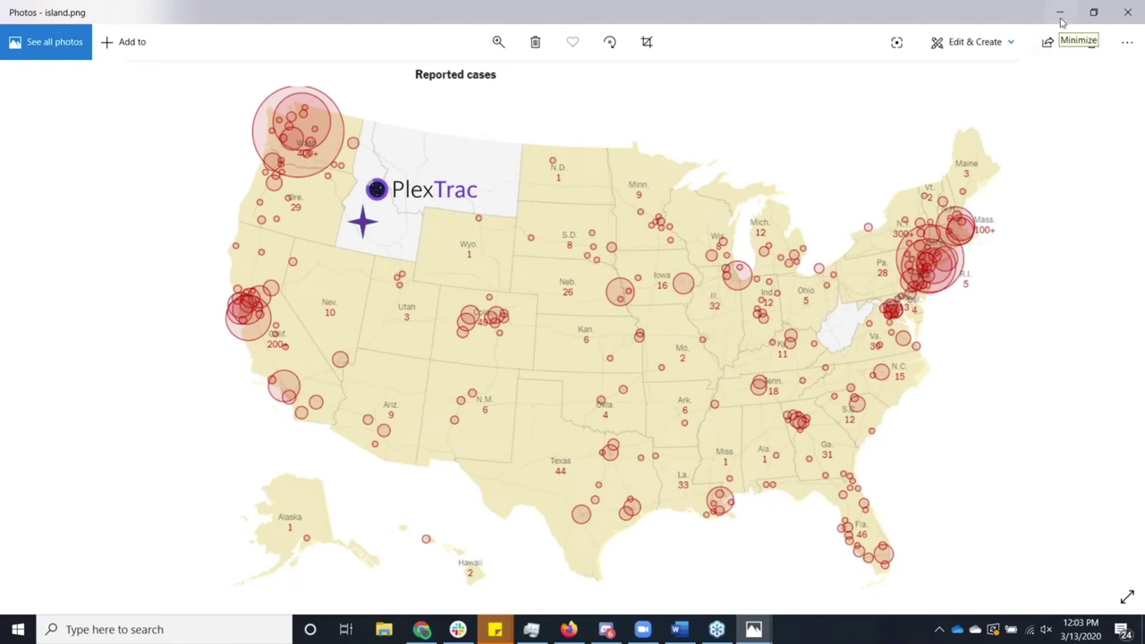
left_click(1062, 22)
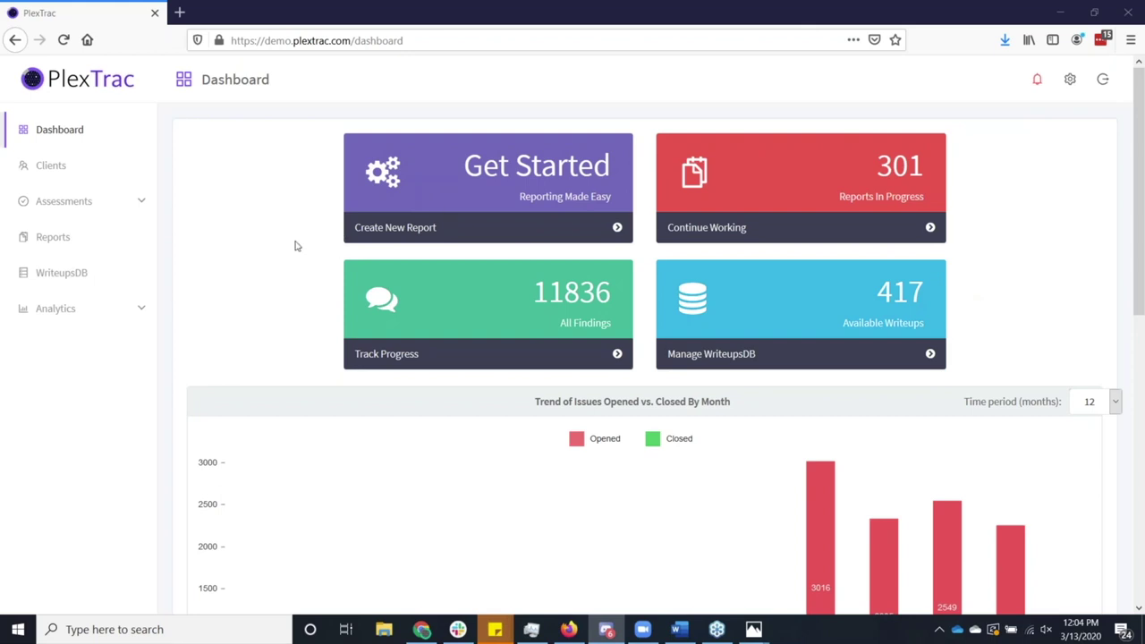
Open the Wild West Hackin' Fest client's reports from the bottom of the Clients list.
left_click(59, 172)
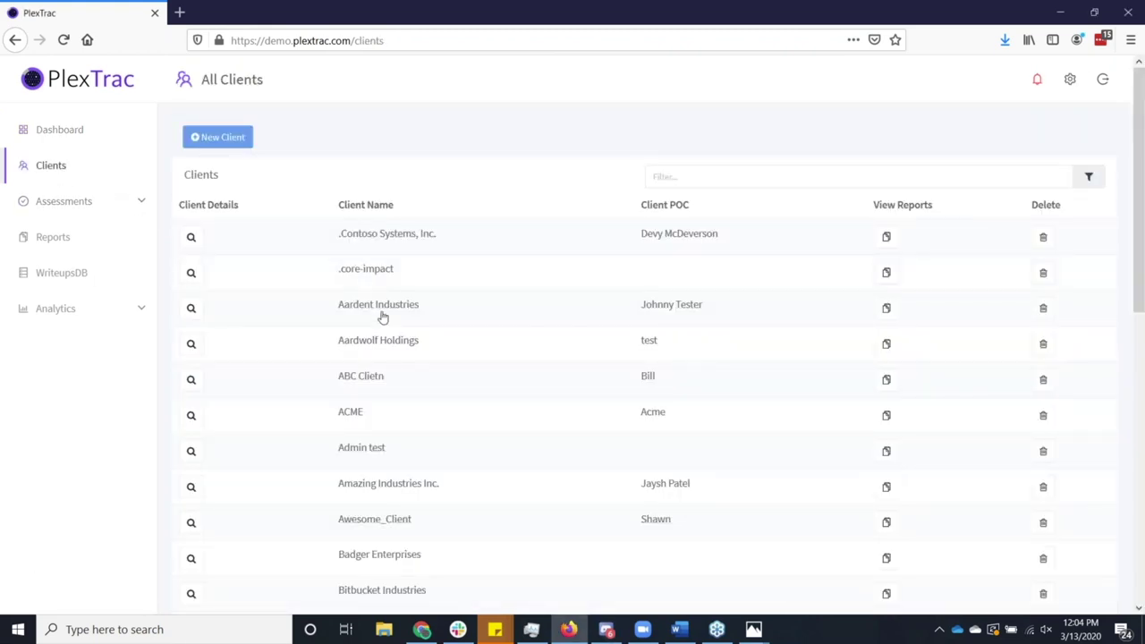
scroll(394, 331, "down", 10)
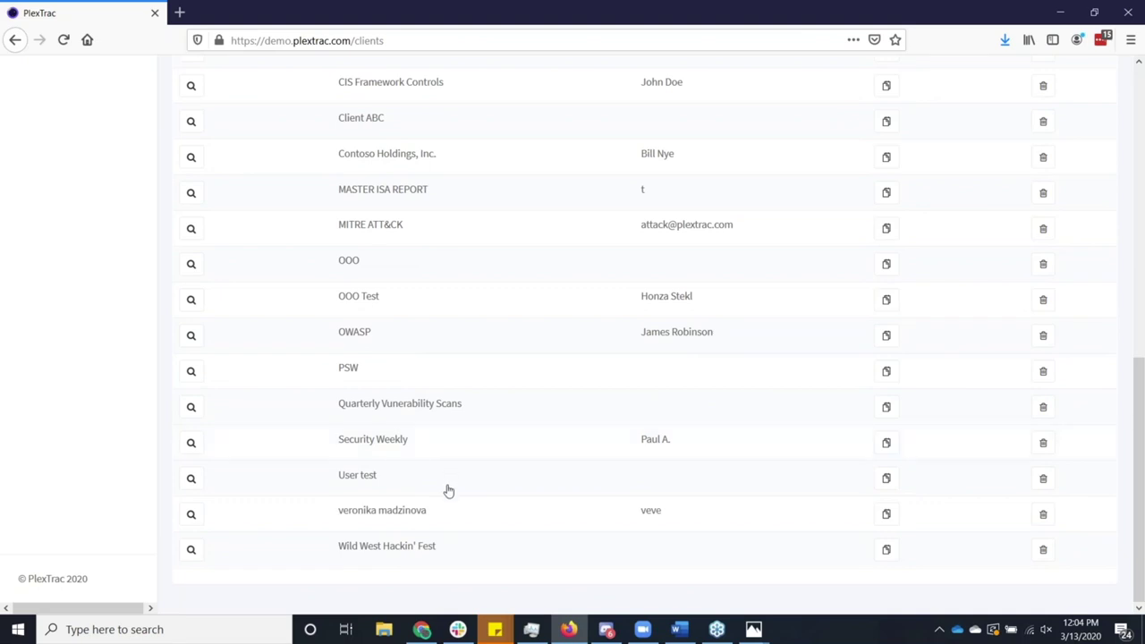
left_click(451, 550)
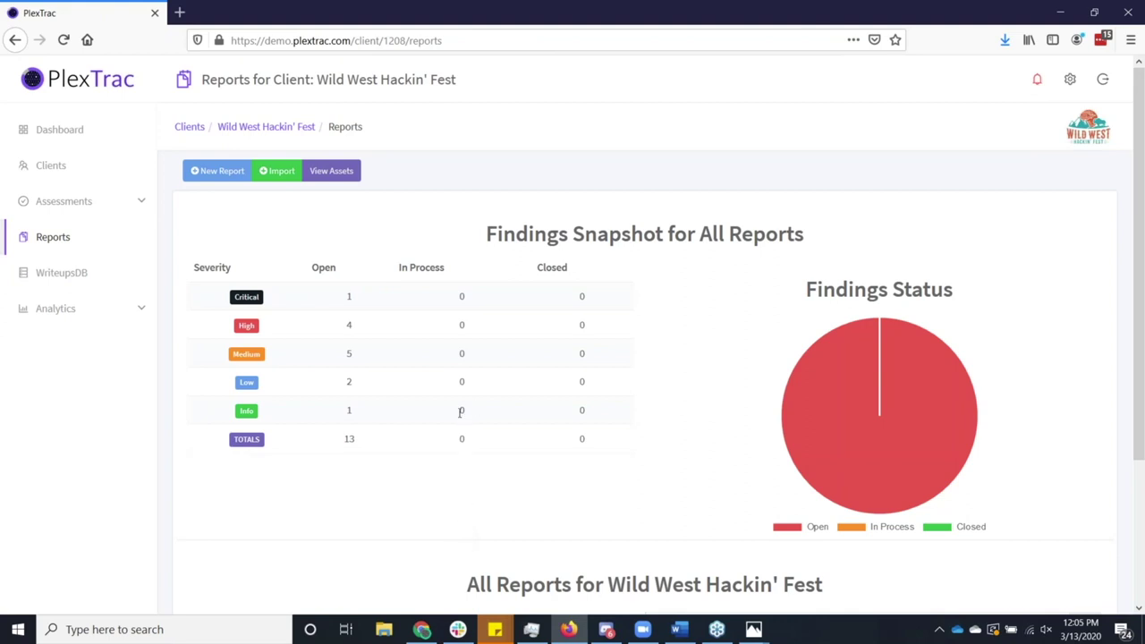
Open the findings of the Rootin' Tootin' Industries Quarterly AppSec Test report from All Reports.
scroll(462, 412, "down", 1)
scroll(462, 411, "down", 3)
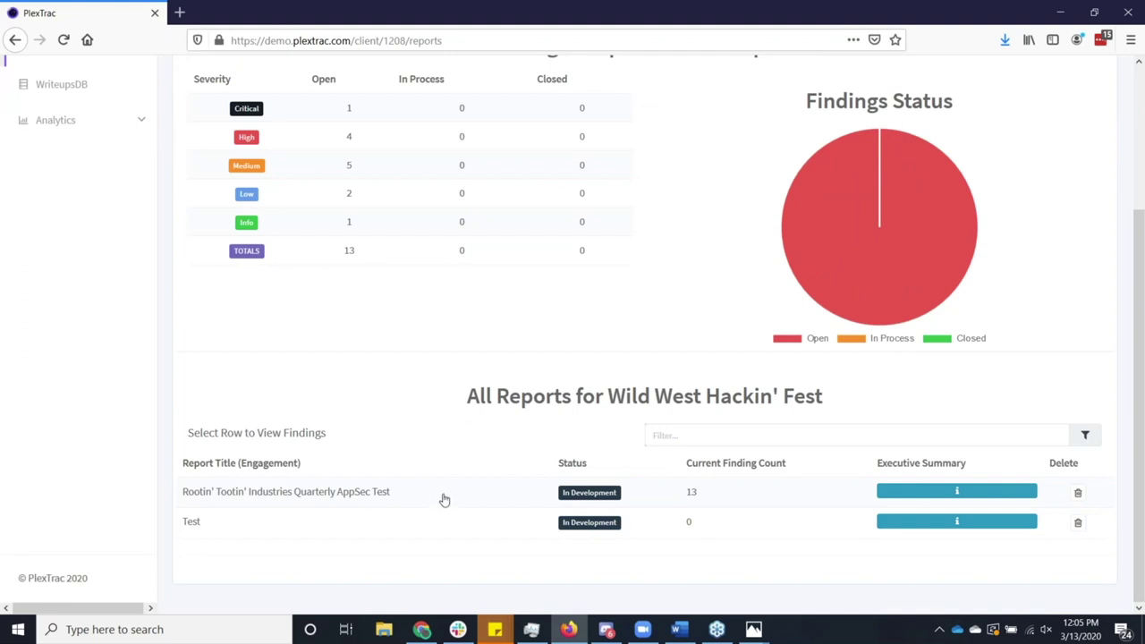
scroll(445, 498, "up", 2)
left_click(499, 562)
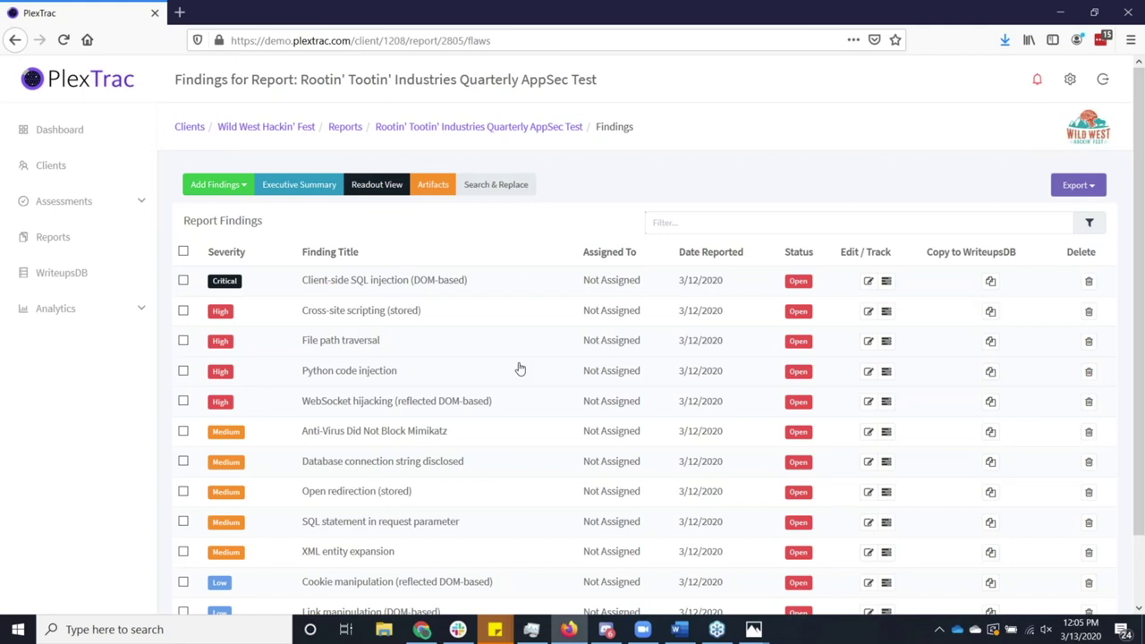
Open the Client-side SQL injection (DOM-based) finding and play its Exhibit 1 video.
left_click(530, 284)
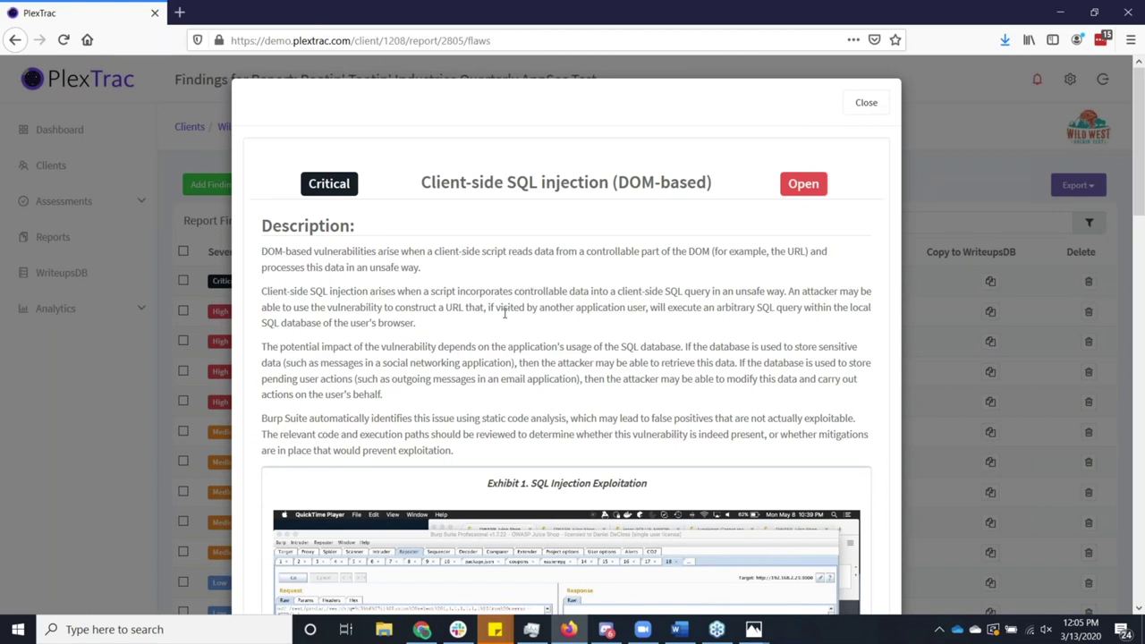
scroll(504, 312, "down", 3)
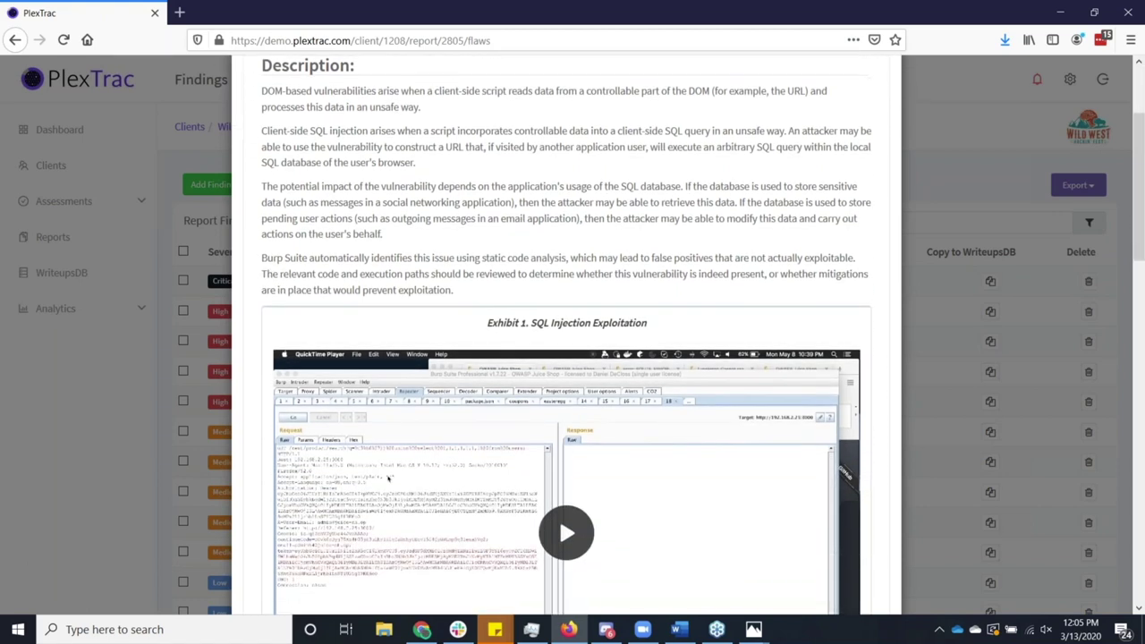
scroll(537, 327, "down", 3)
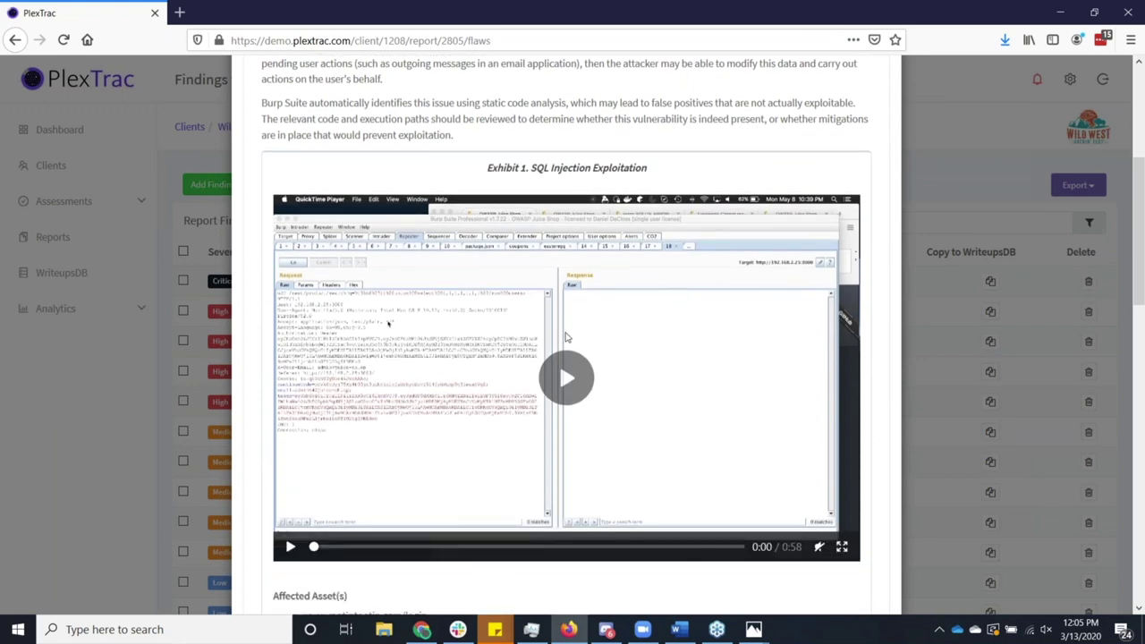
left_click(569, 381)
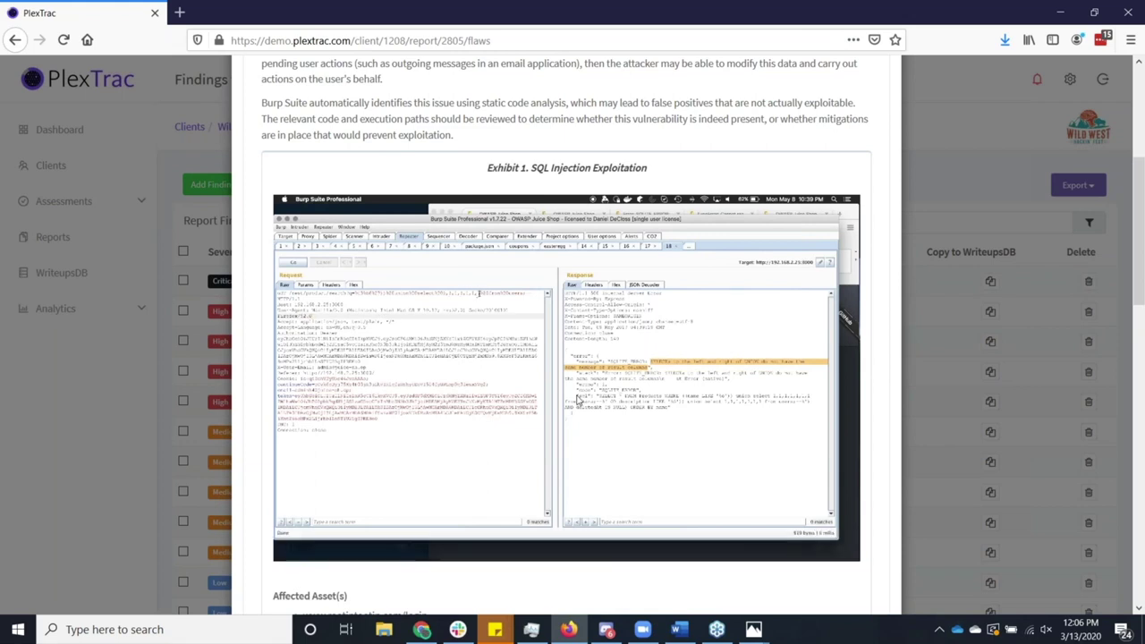
mouse_move(578, 400)
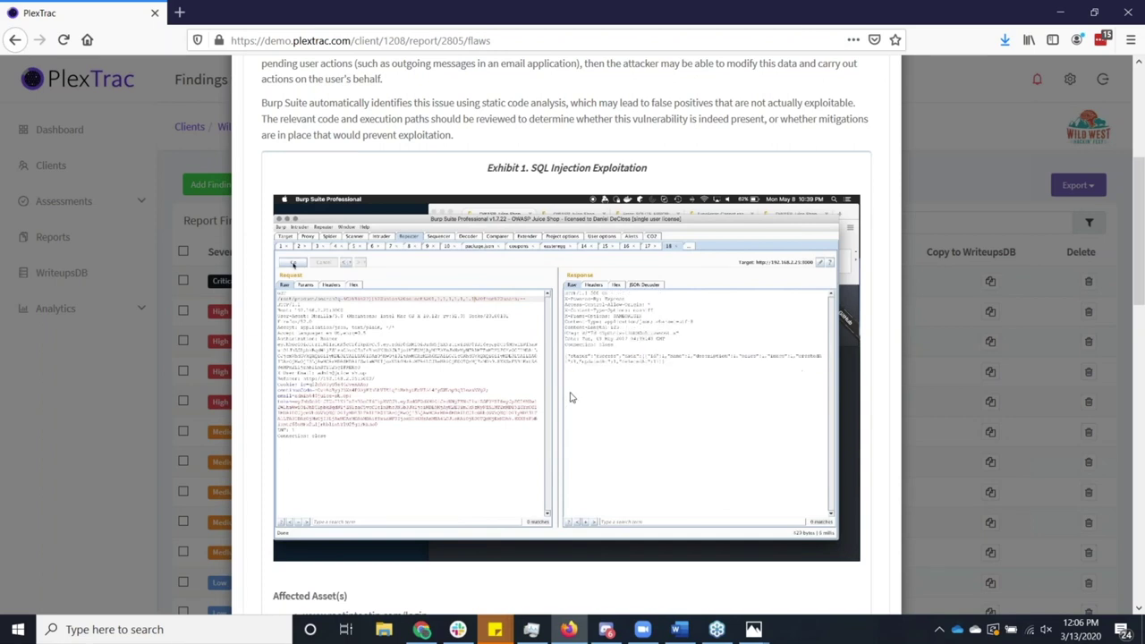
Read through the finding's evidence, affected assets and recommendations, then return to the top.
scroll(573, 398, "down", 4)
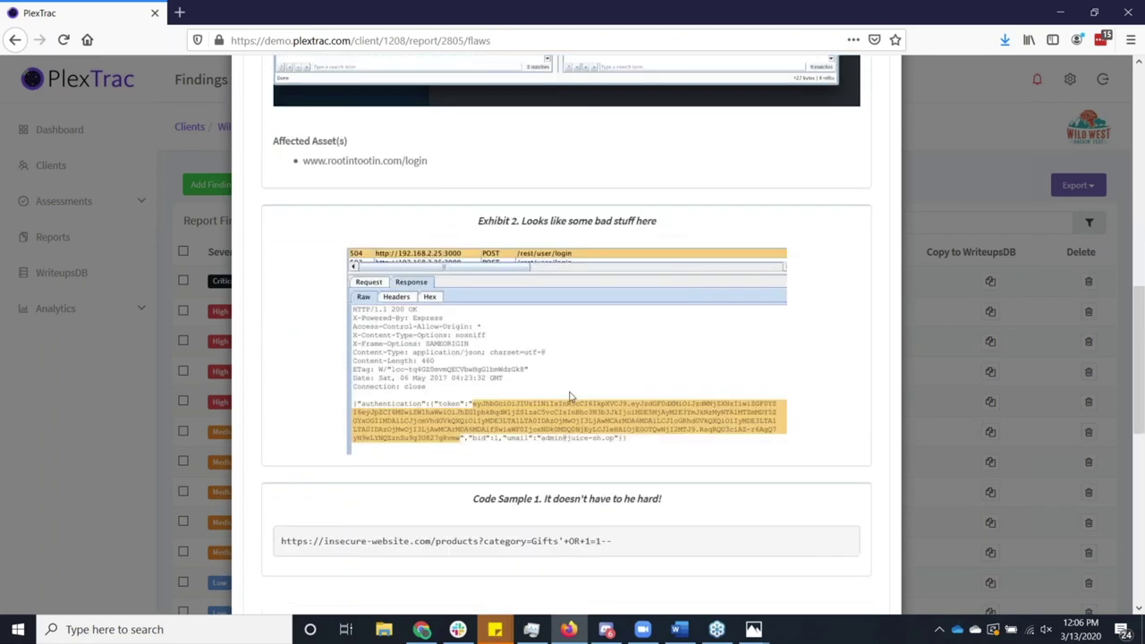
scroll(570, 396, "down", 1)
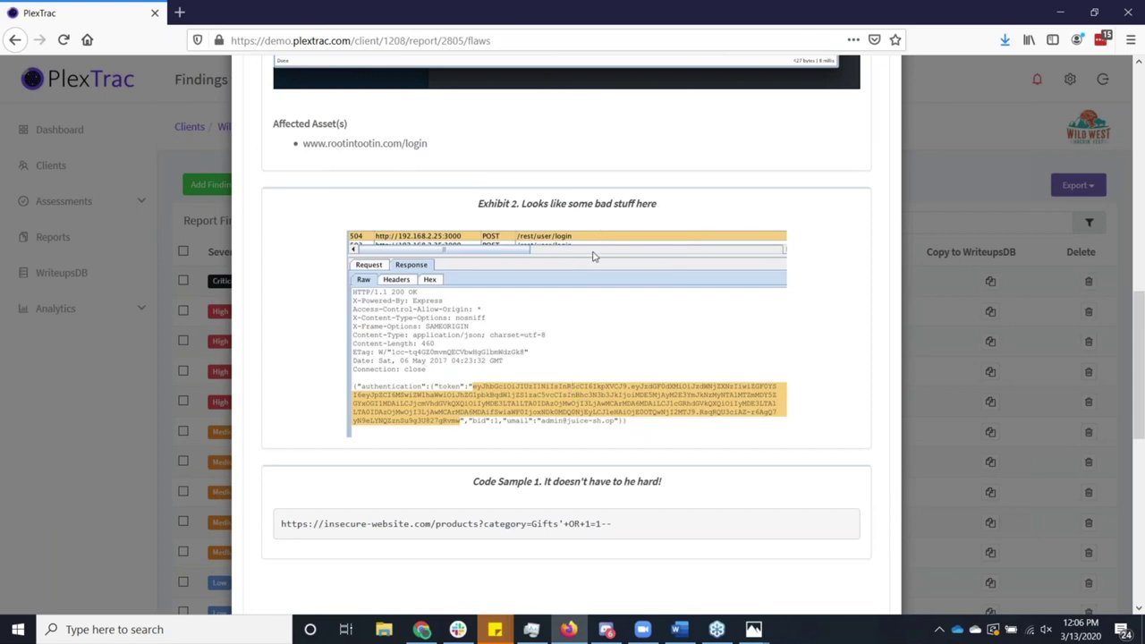
scroll(583, 349, "down", 1)
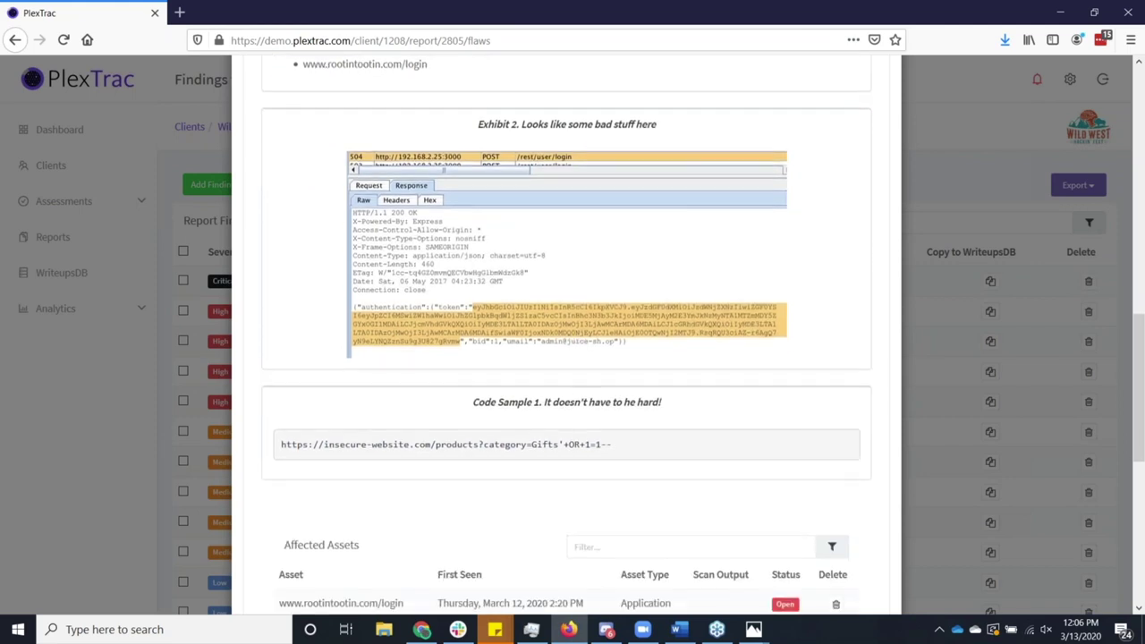
scroll(580, 375, "down", 3)
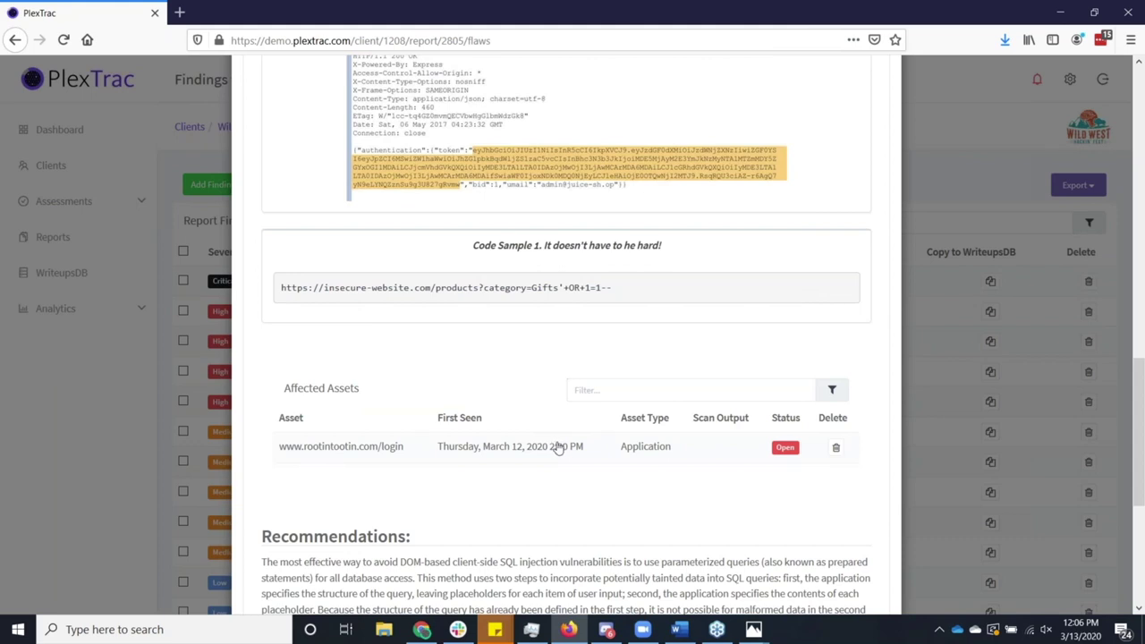
scroll(558, 447, "down", 3)
scroll(596, 438, "down", 3)
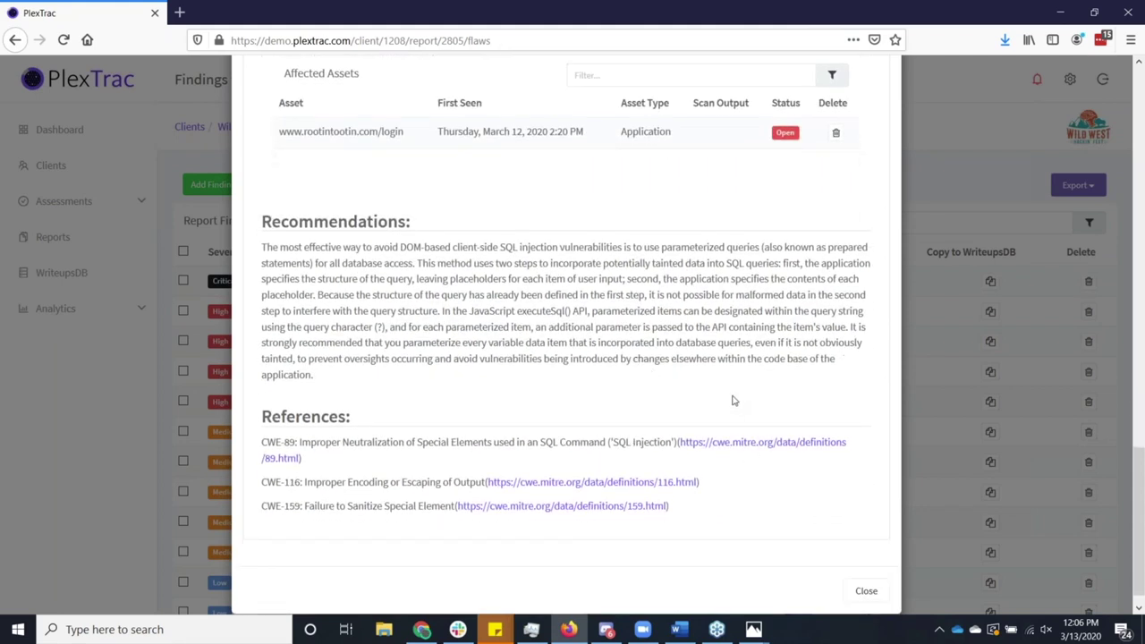
scroll(734, 400, "up", 4)
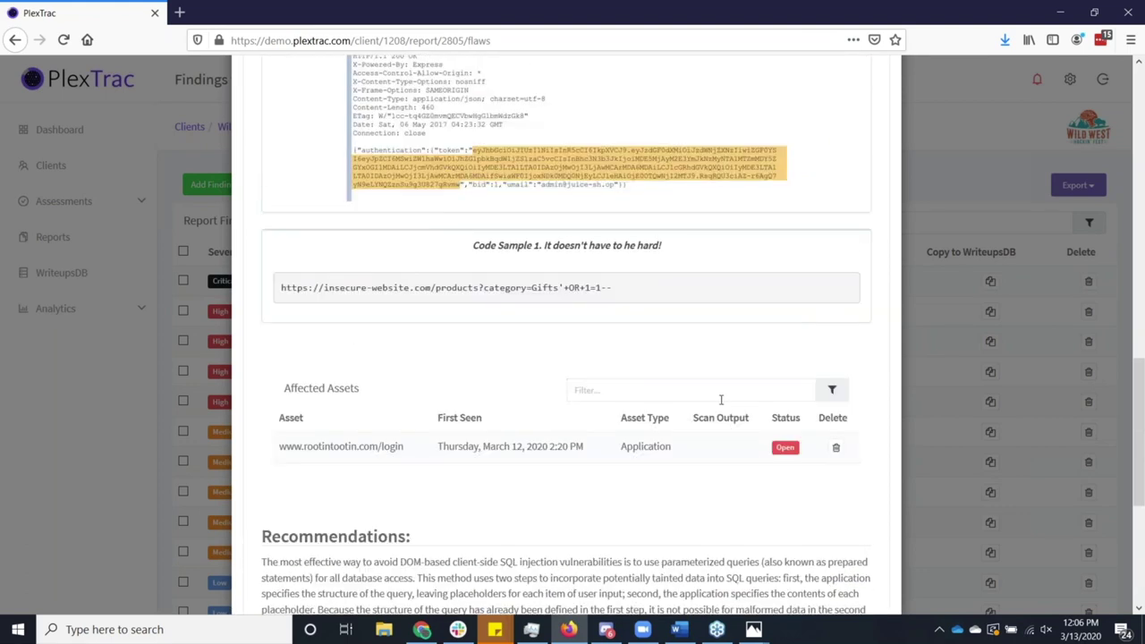
scroll(722, 399, "up", 5)
scroll(722, 407, "up", 10)
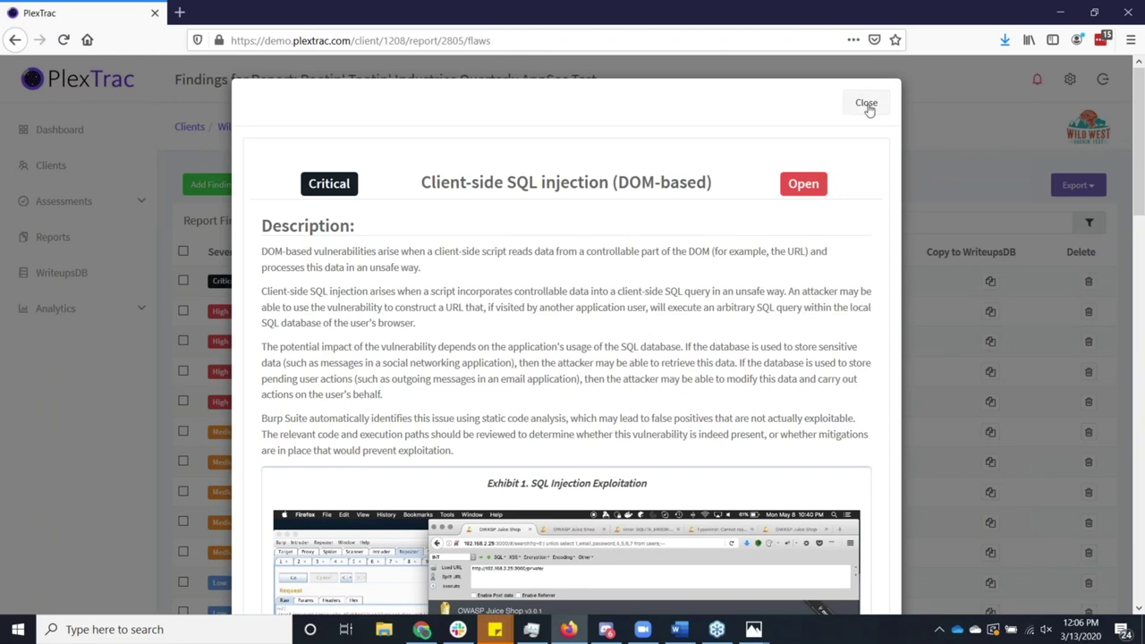
left_click(867, 105)
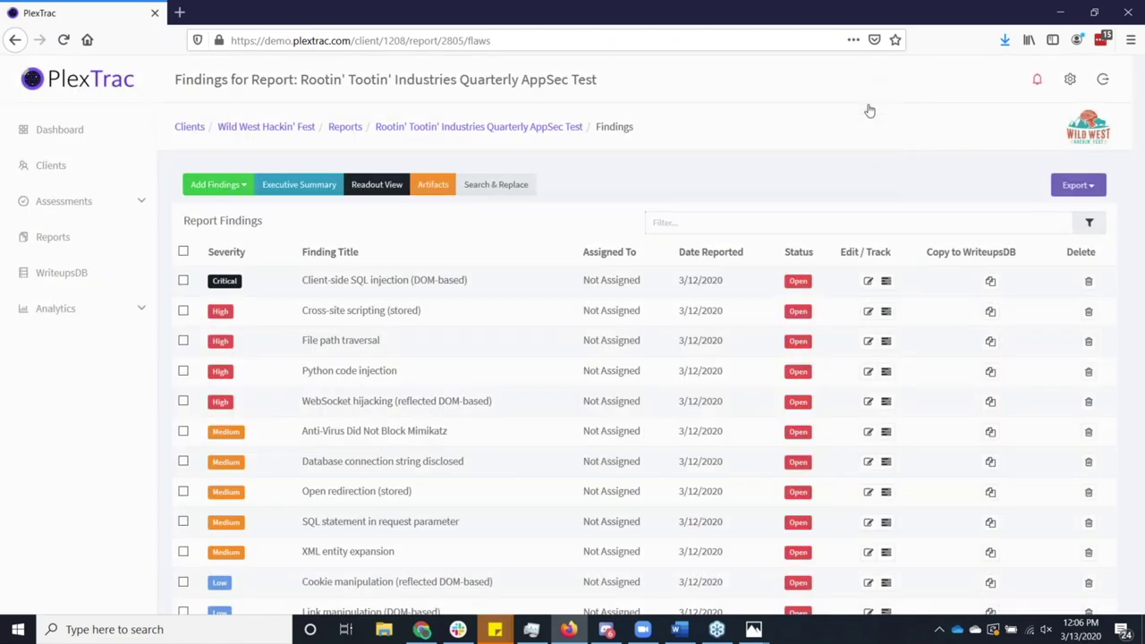
left_click(868, 281)
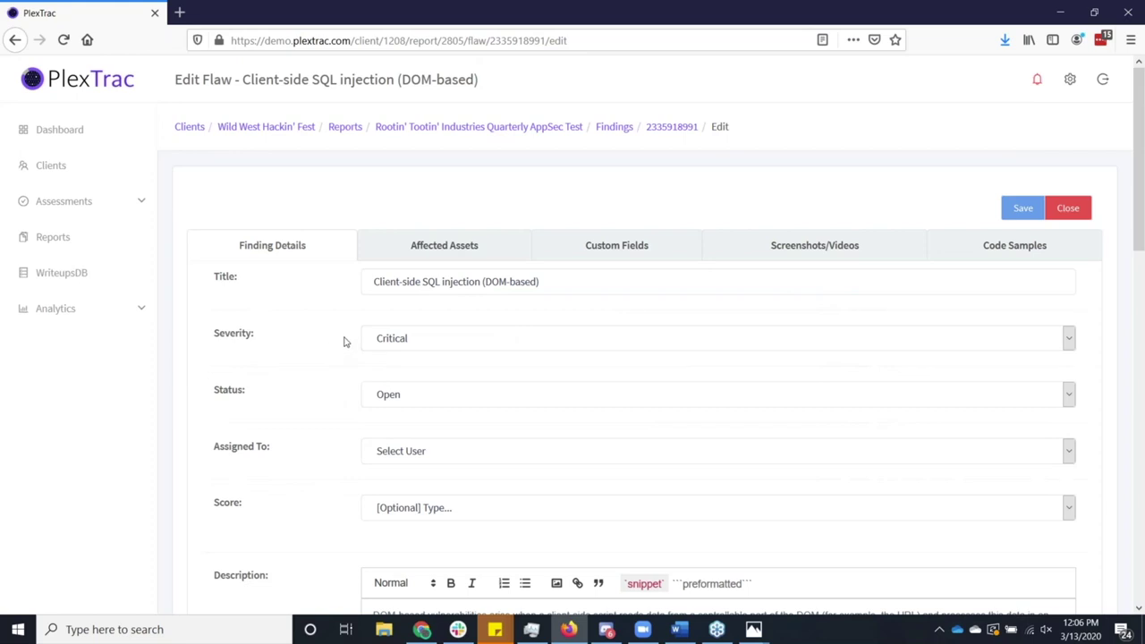
scroll(384, 322, "down", 1)
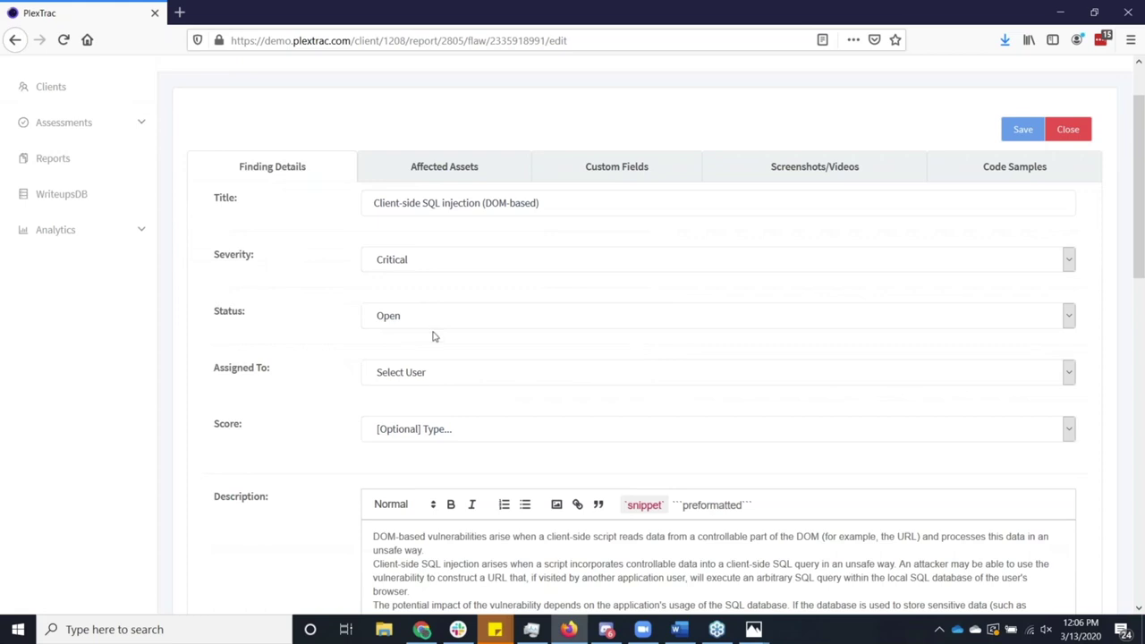
scroll(443, 313, "down", 1)
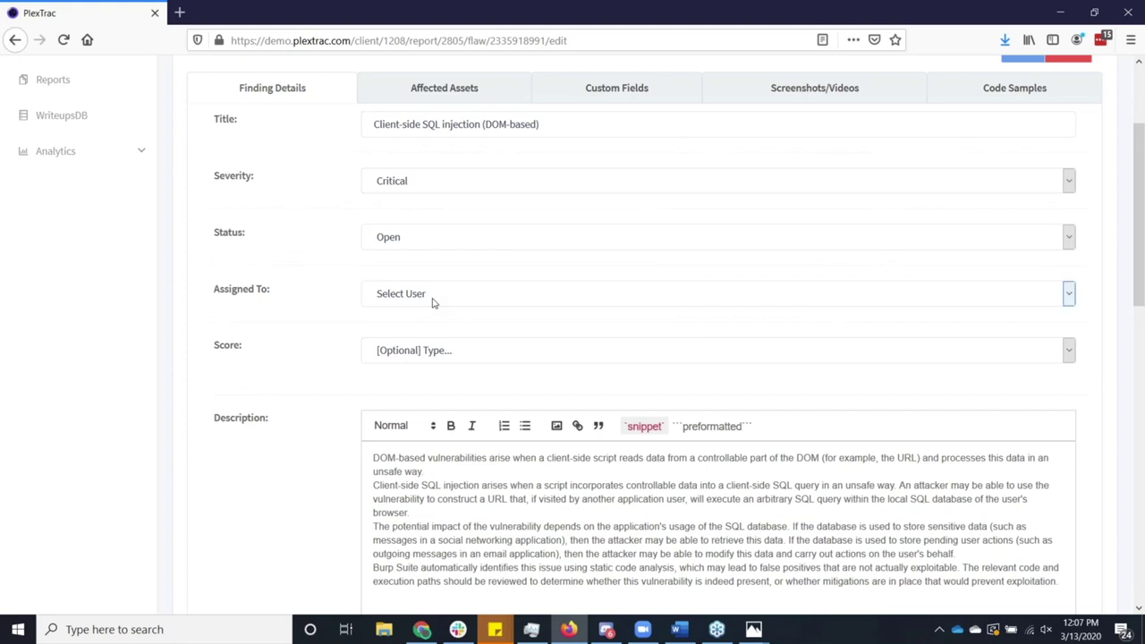
left_click(432, 302)
left_click(317, 322)
scroll(318, 323, "down", 3)
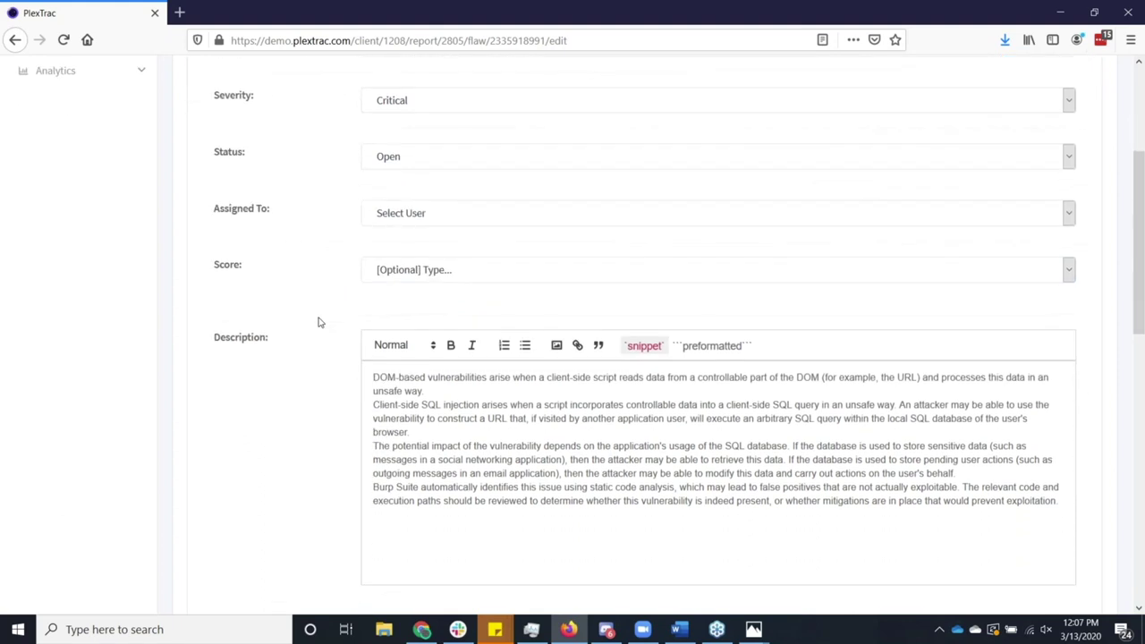
scroll(319, 323, "down", 2)
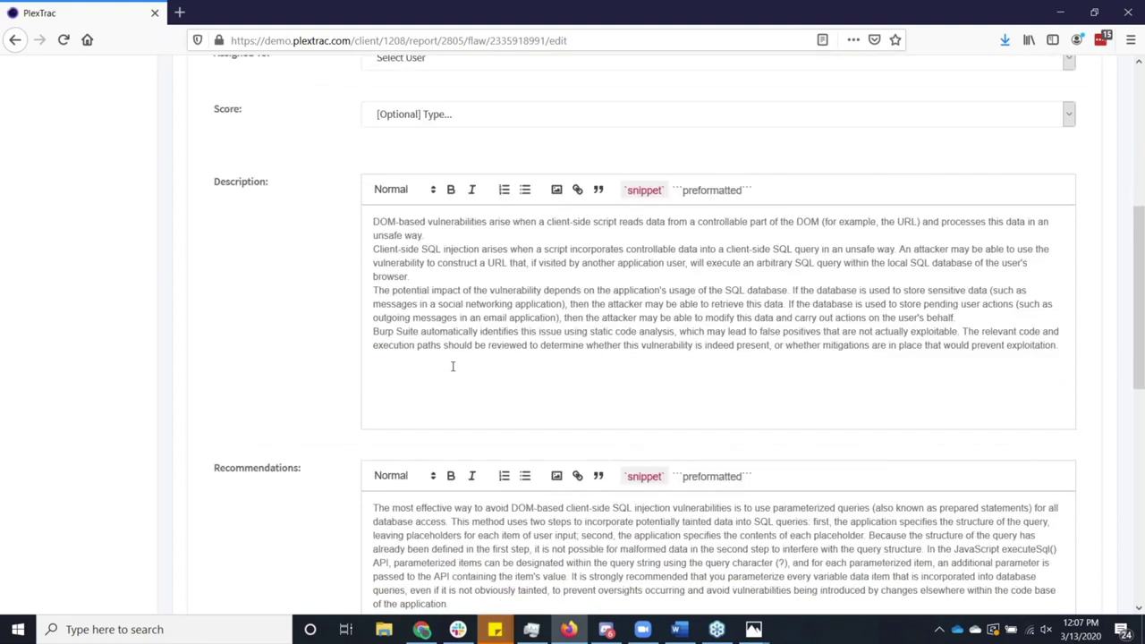
scroll(453, 367, "down", 2)
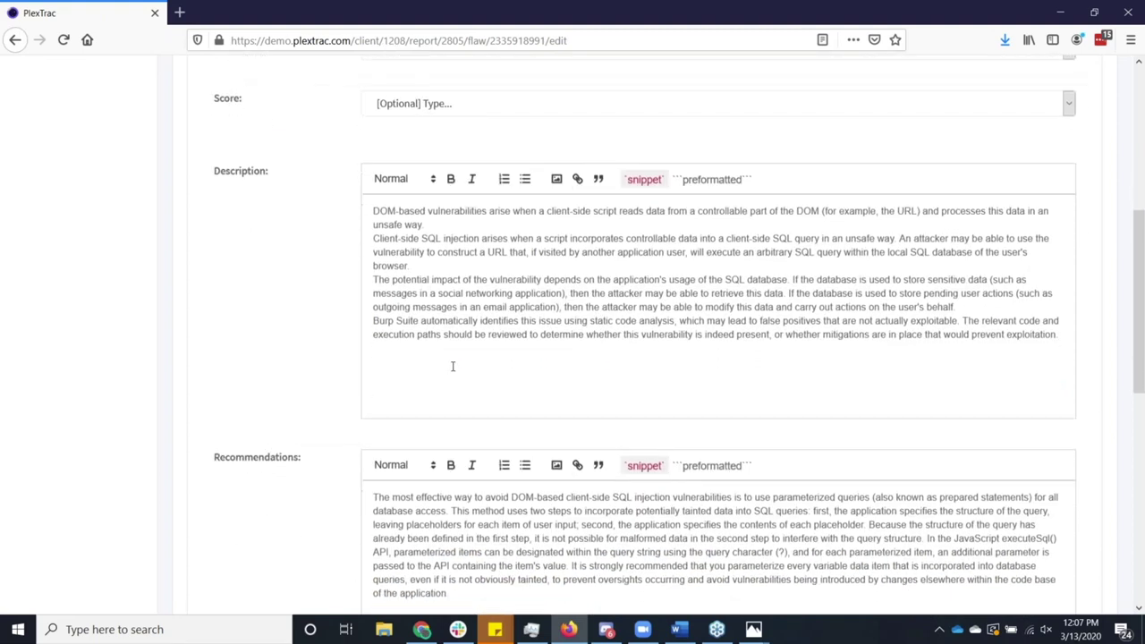
scroll(453, 367, "down", 3)
scroll(453, 367, "down", 7)
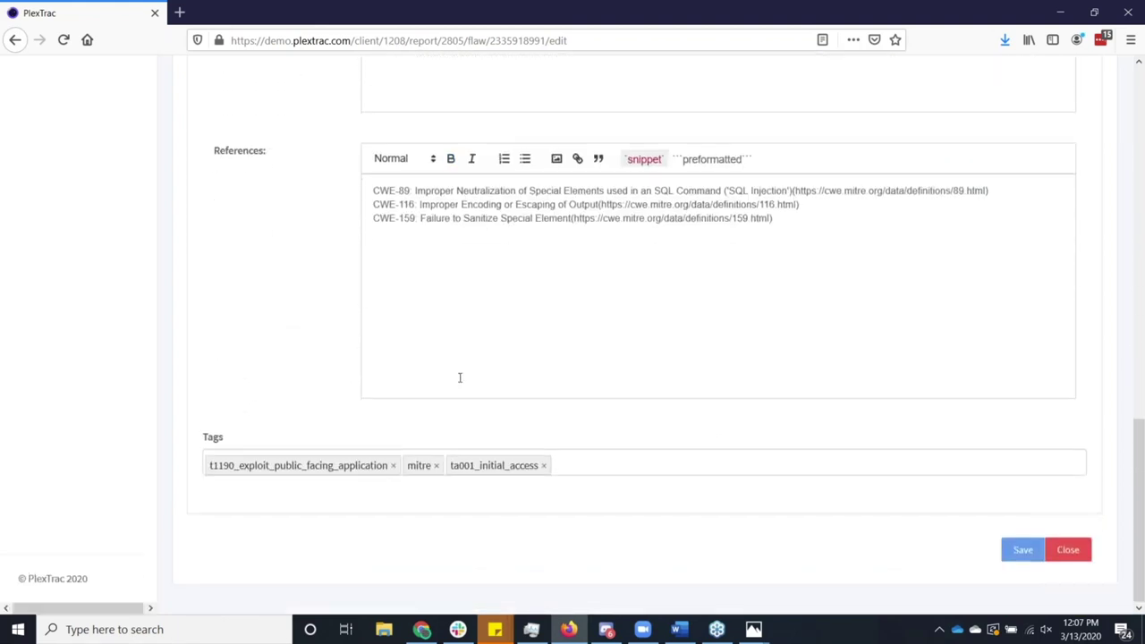
left_click(578, 459)
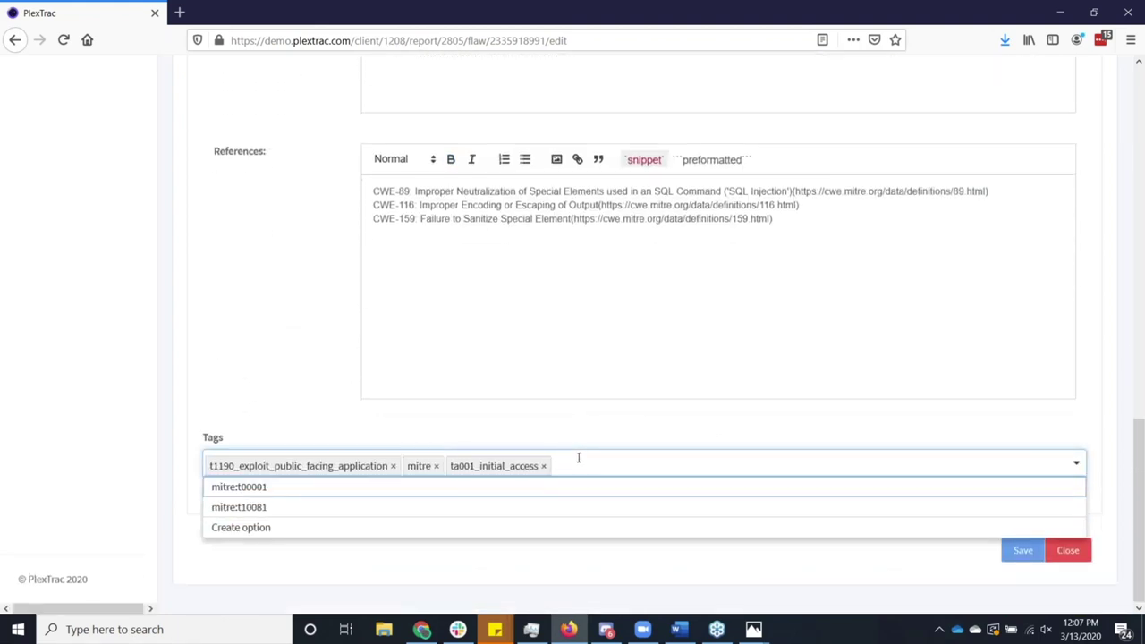
left_click(573, 438)
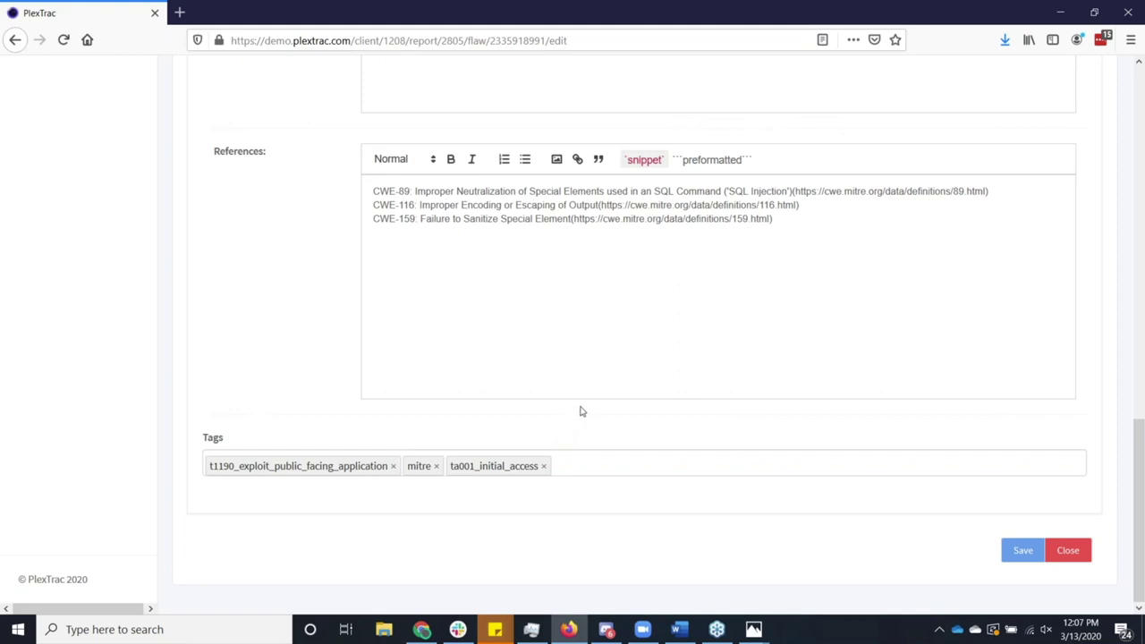
scroll(594, 381, "up", 2)
scroll(594, 381, "up", 7)
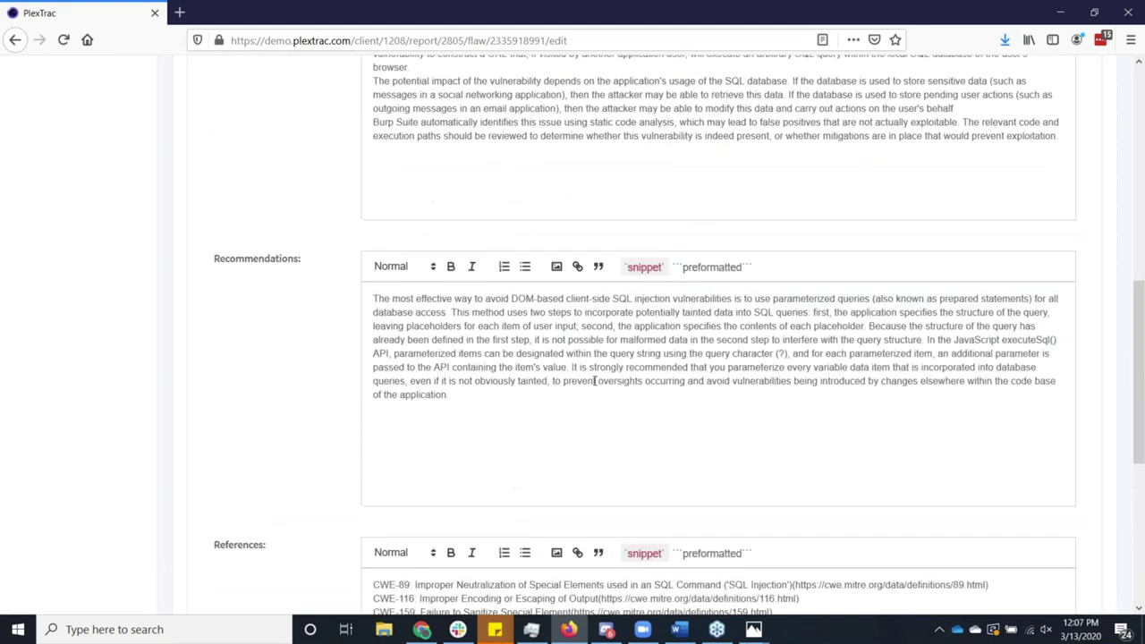
scroll(594, 380, "up", 1)
left_click(615, 255)
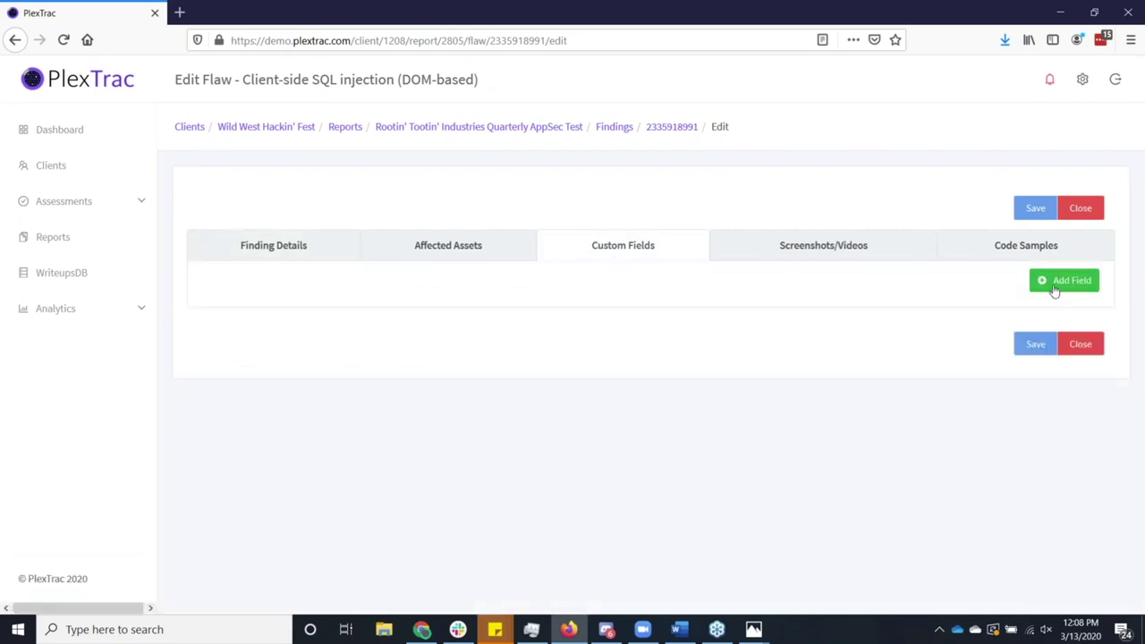
left_click(1051, 288)
scroll(794, 356, "down", 1)
left_click(648, 275)
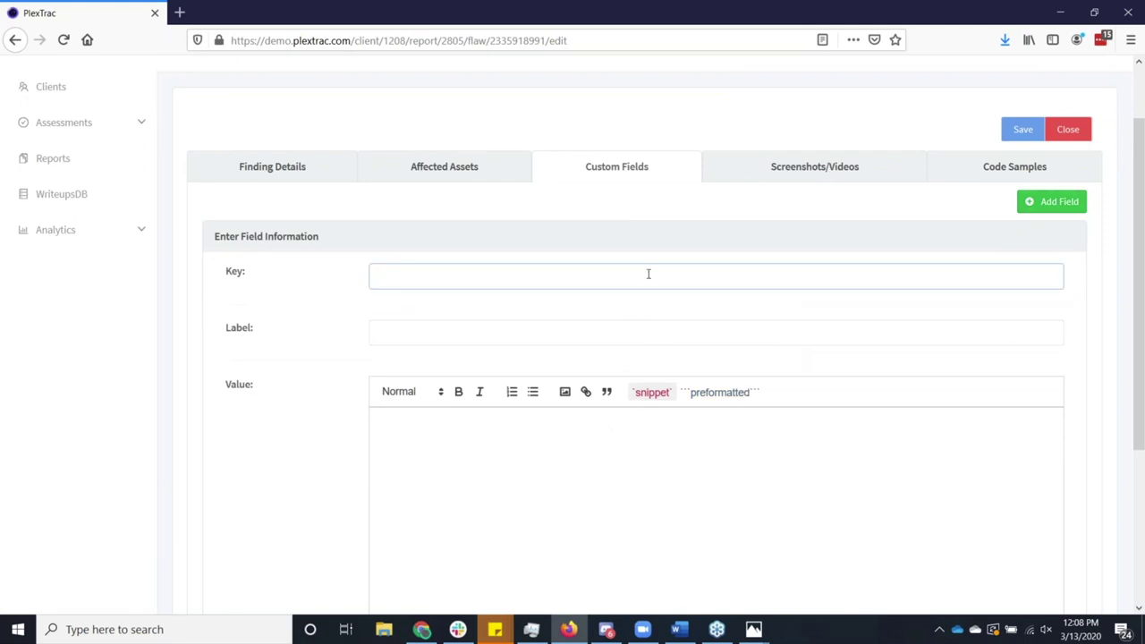
type("anythuing")
left_click(583, 333)
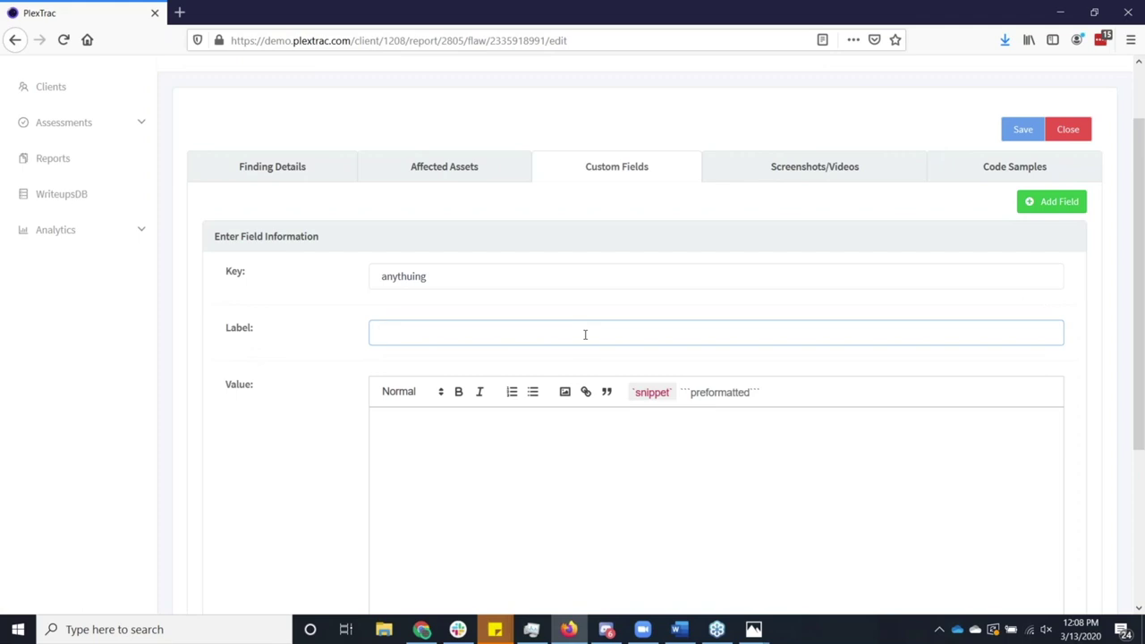
left_click(474, 168)
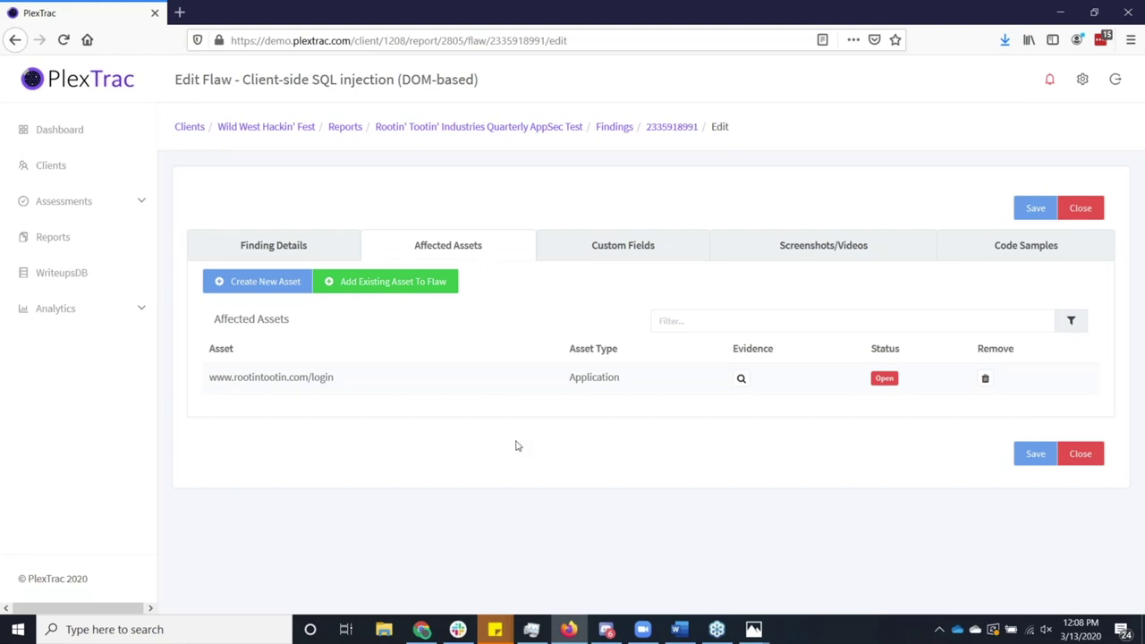
Review the finding's Screenshots/Videos and Code Samples tabs.
left_click(808, 251)
scroll(676, 361, "down", 2)
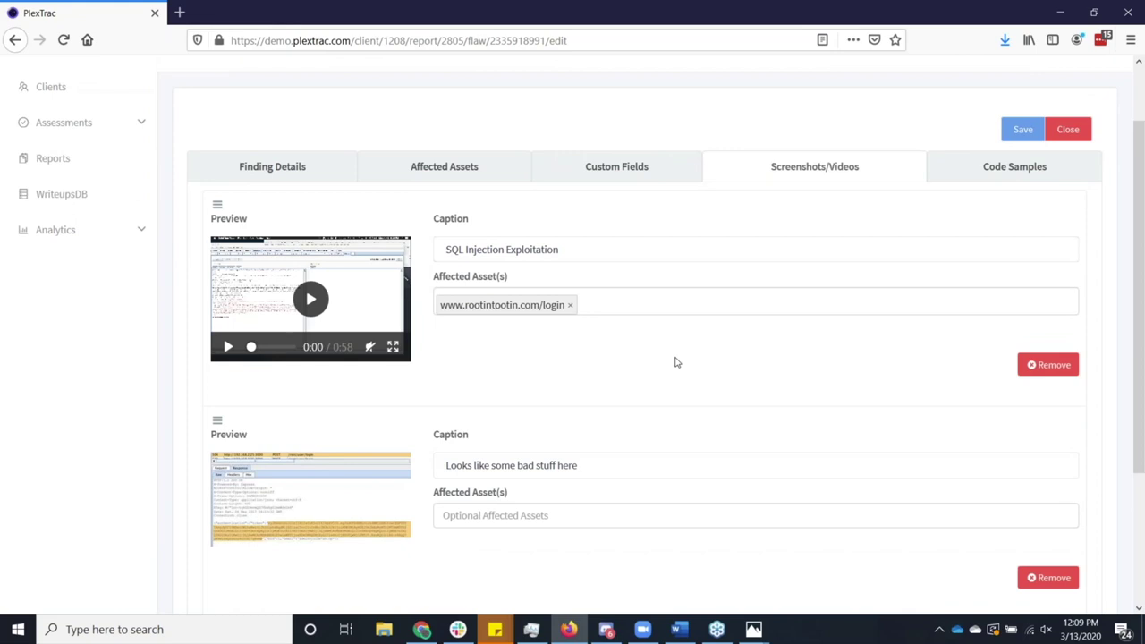
scroll(972, 235, "up", 2)
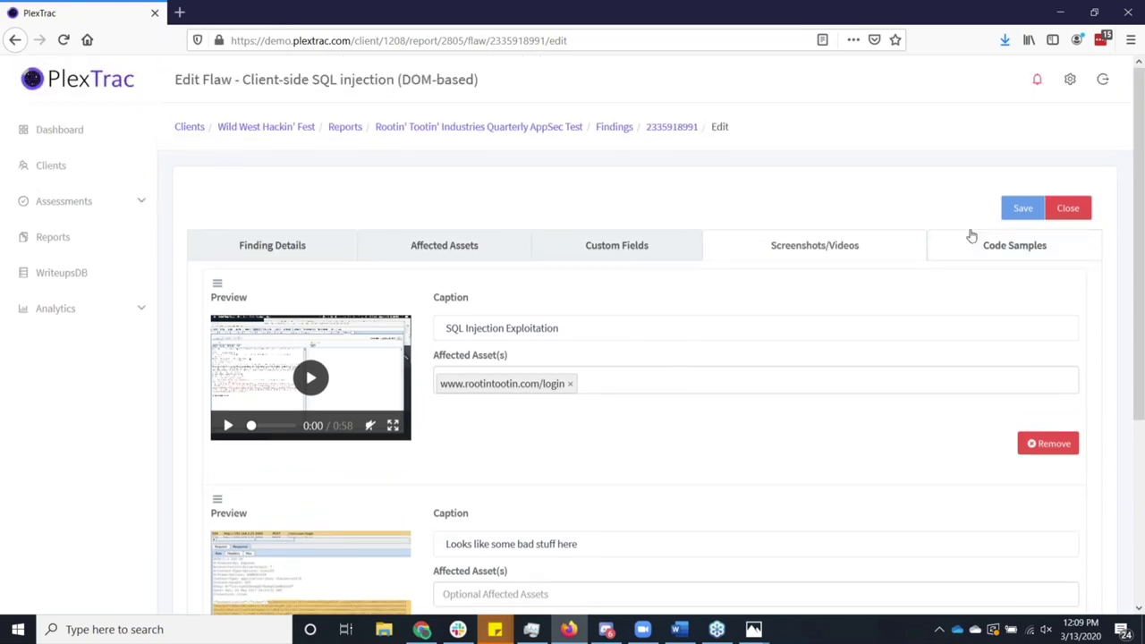
left_click(982, 248)
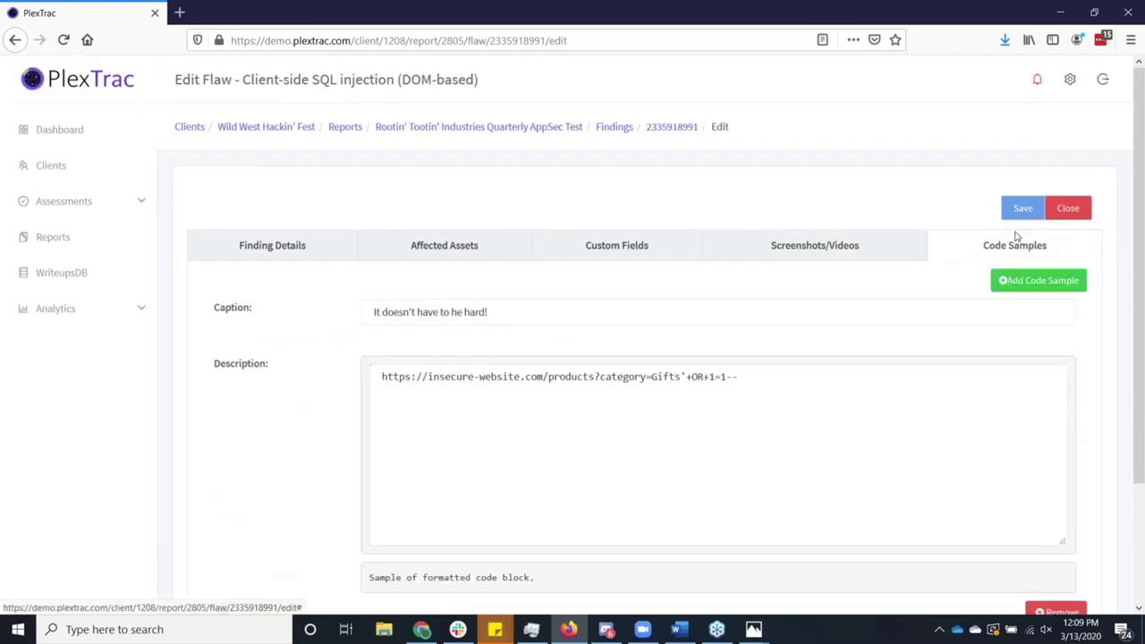
scroll(848, 283, "down", 1)
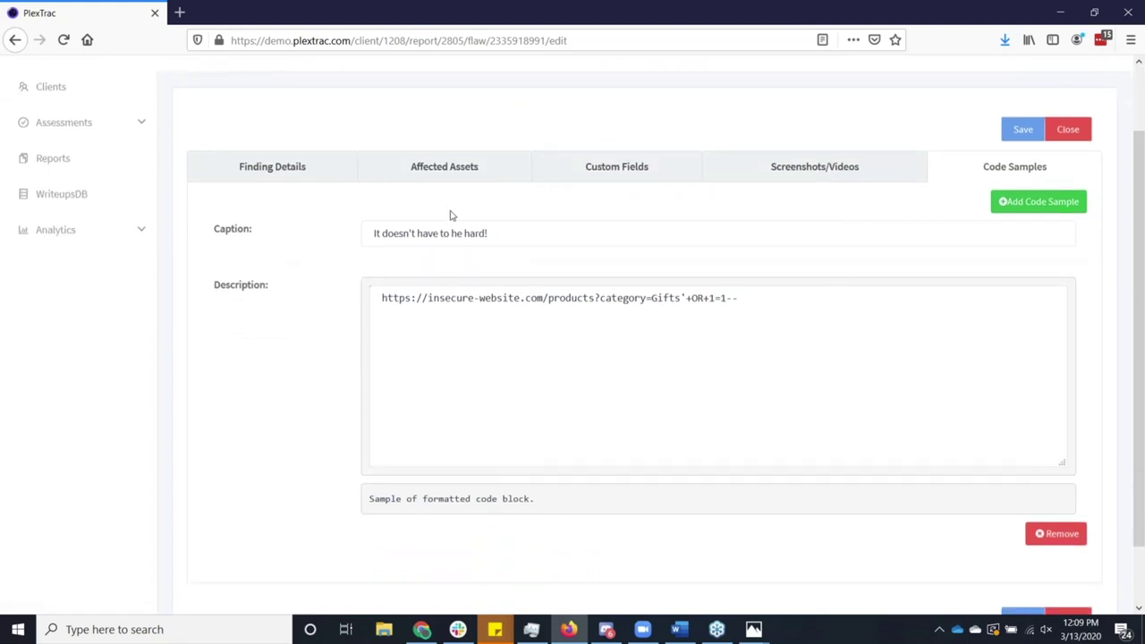
Return to Finding Details and close the editor back to the findings list.
left_click(329, 177)
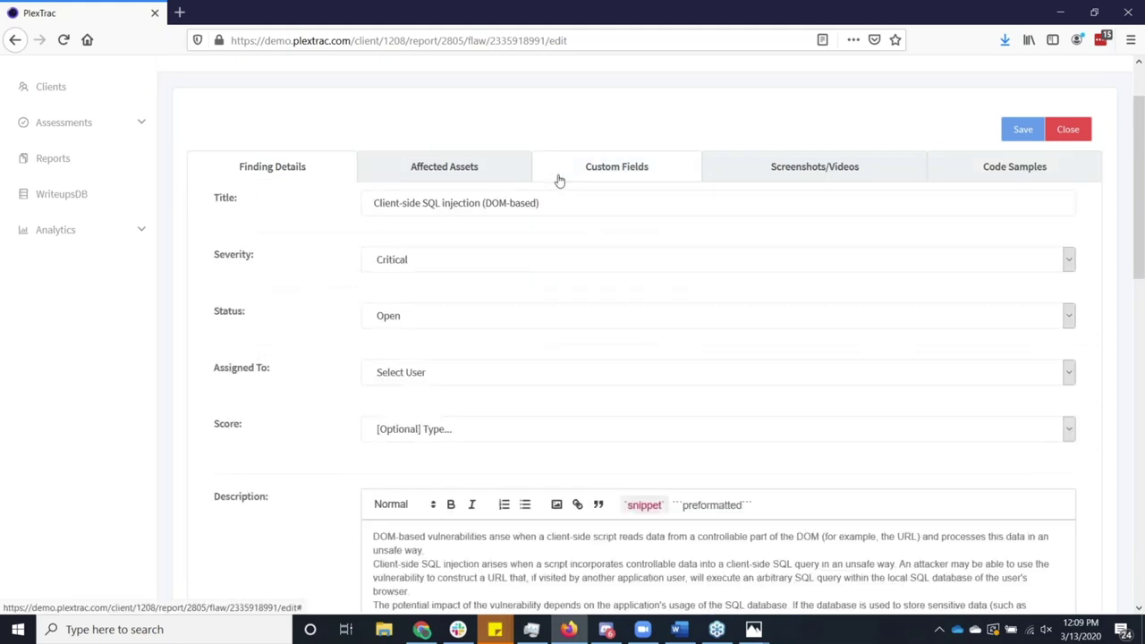
scroll(700, 213, "up", 2)
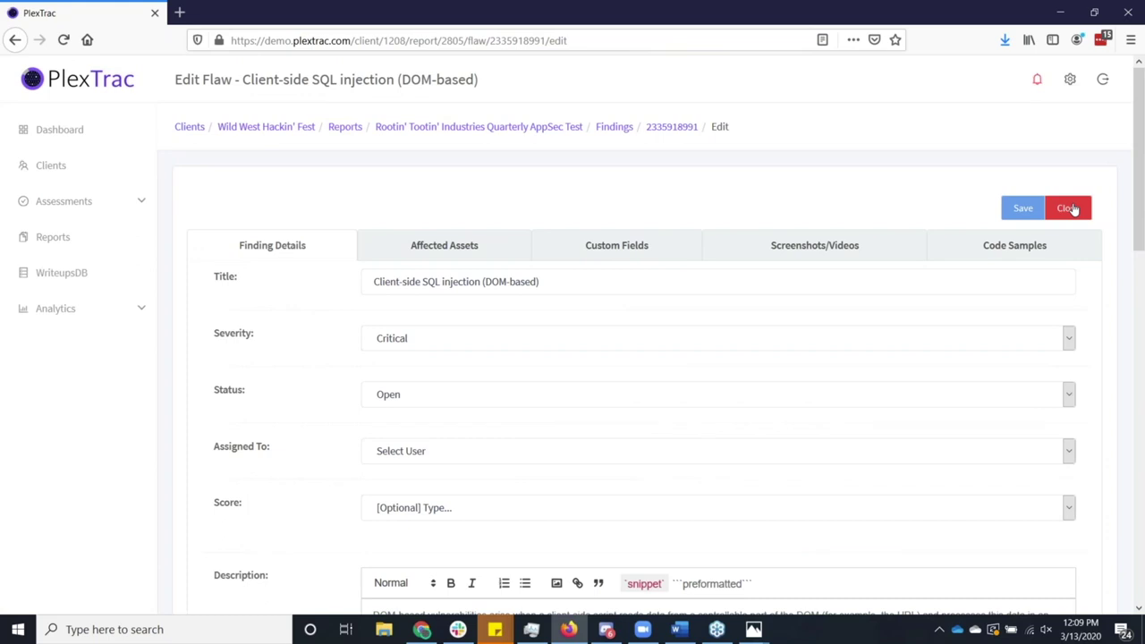
left_click(1070, 209)
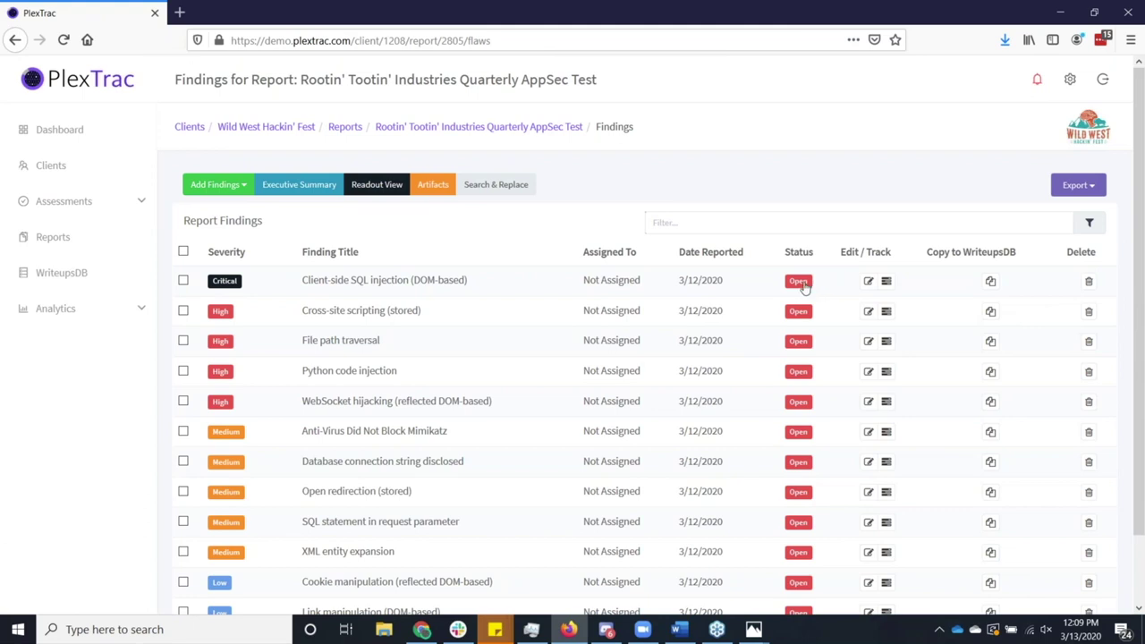
Add a status update setting Client-side SQL injection to Closed and assigning a team member.
left_click(802, 283)
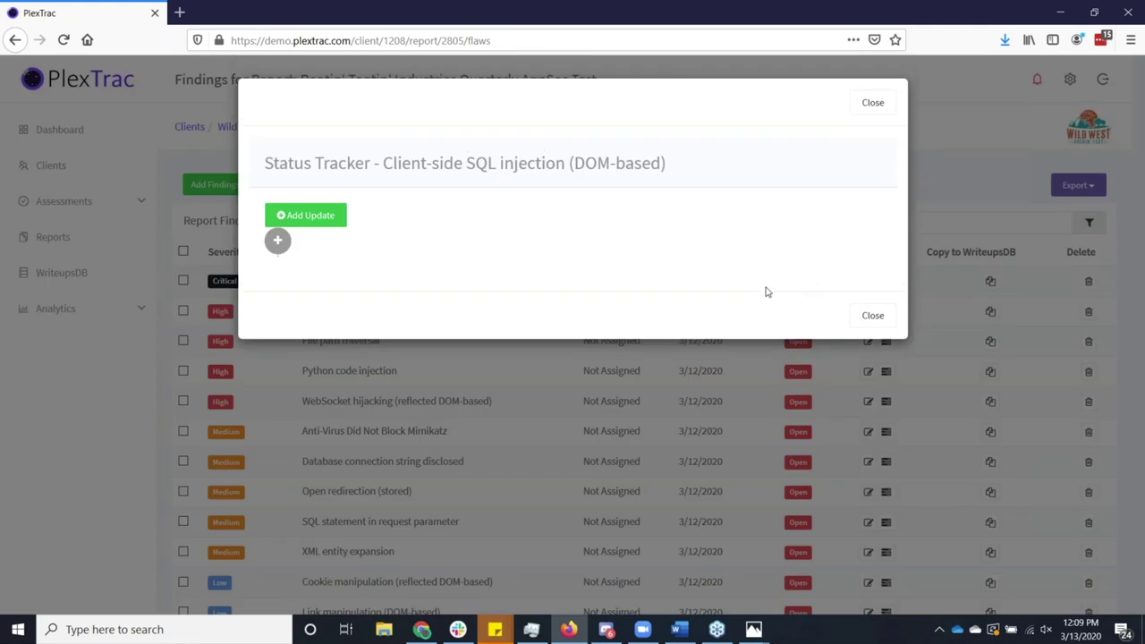
left_click(317, 219)
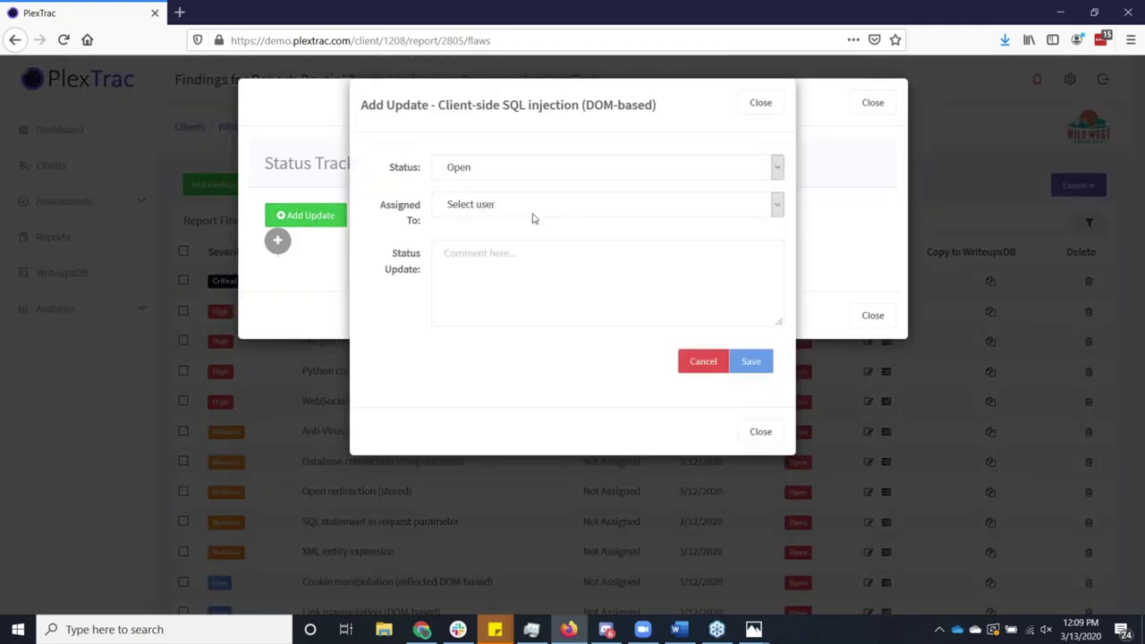
left_click(517, 178)
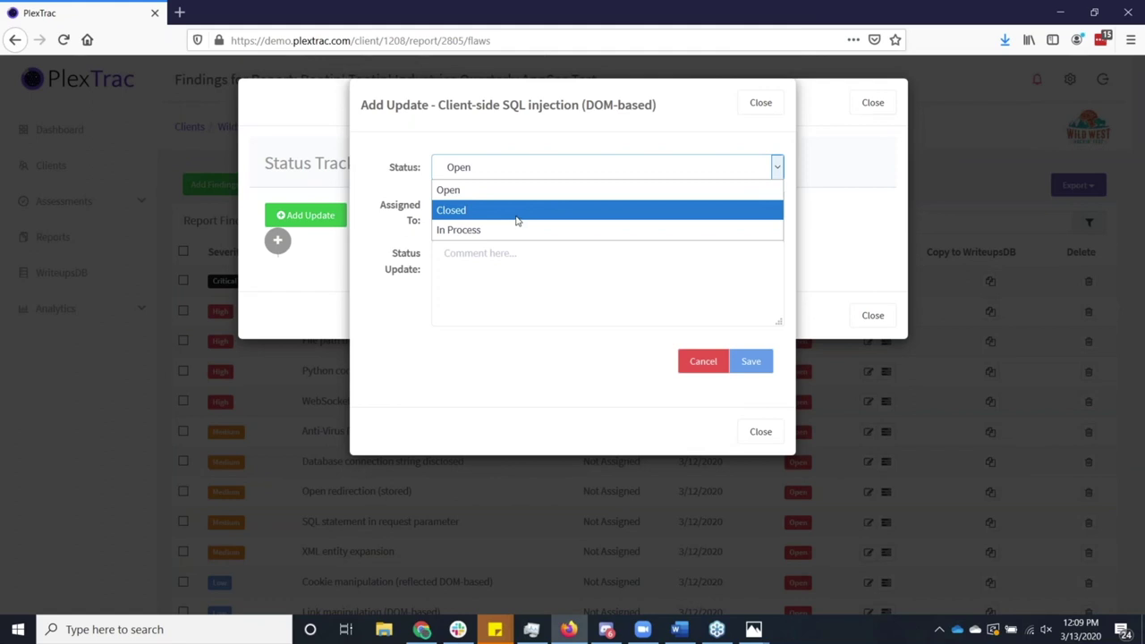
left_click(515, 211)
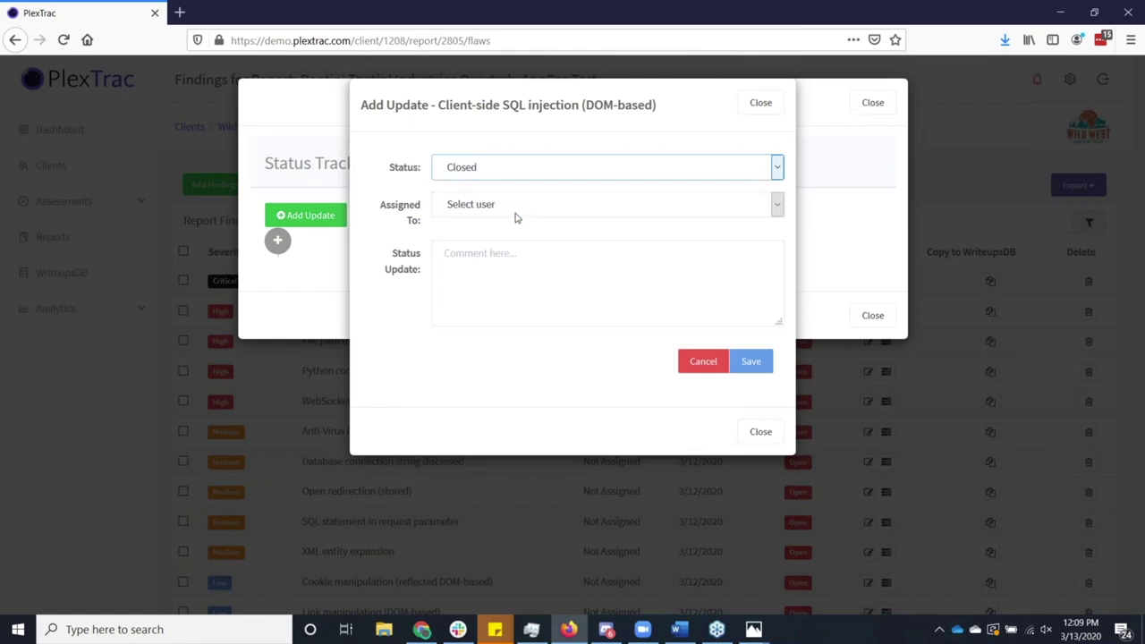
left_click(514, 213)
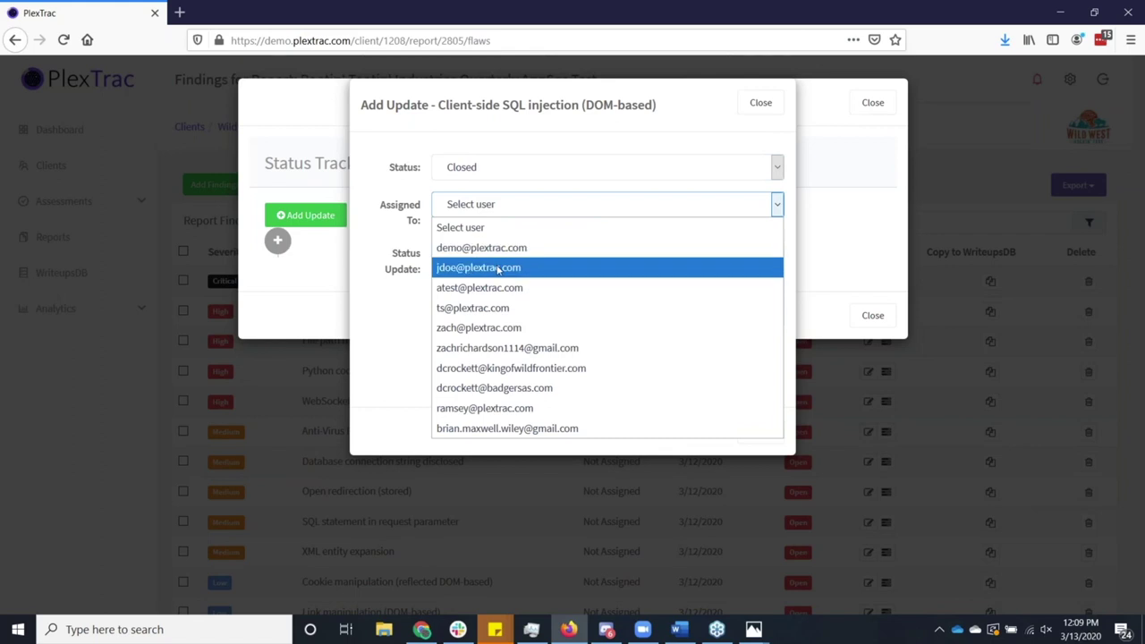
left_click(499, 267)
Save the update with the comment 'I got this' and dismiss the status tracker.
left_click(525, 253)
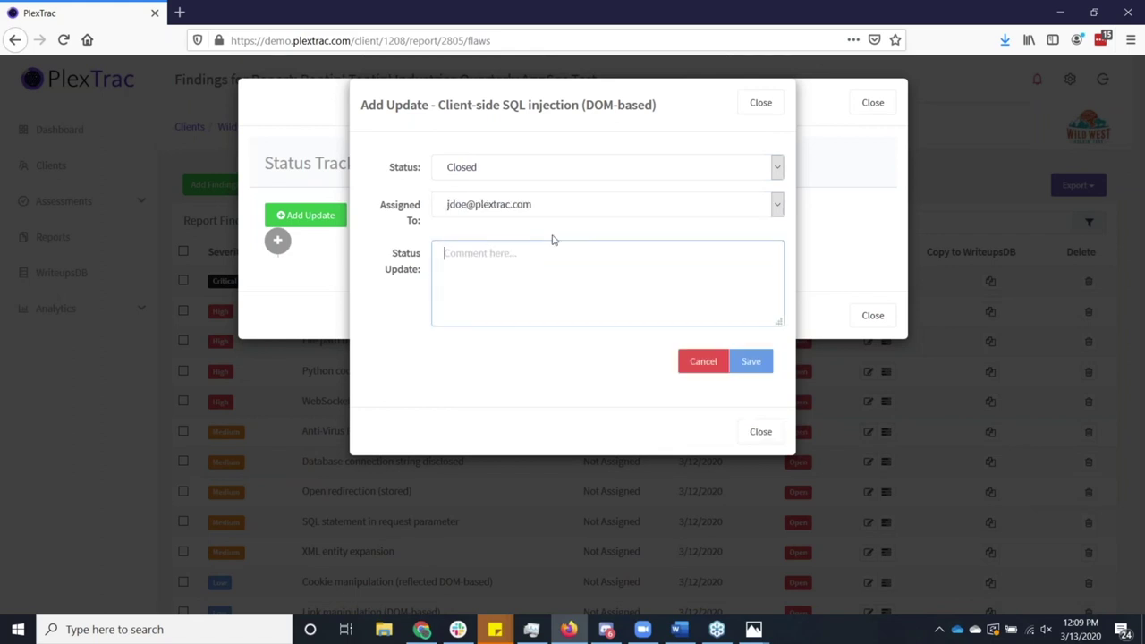
type("I got this")
left_click(750, 362)
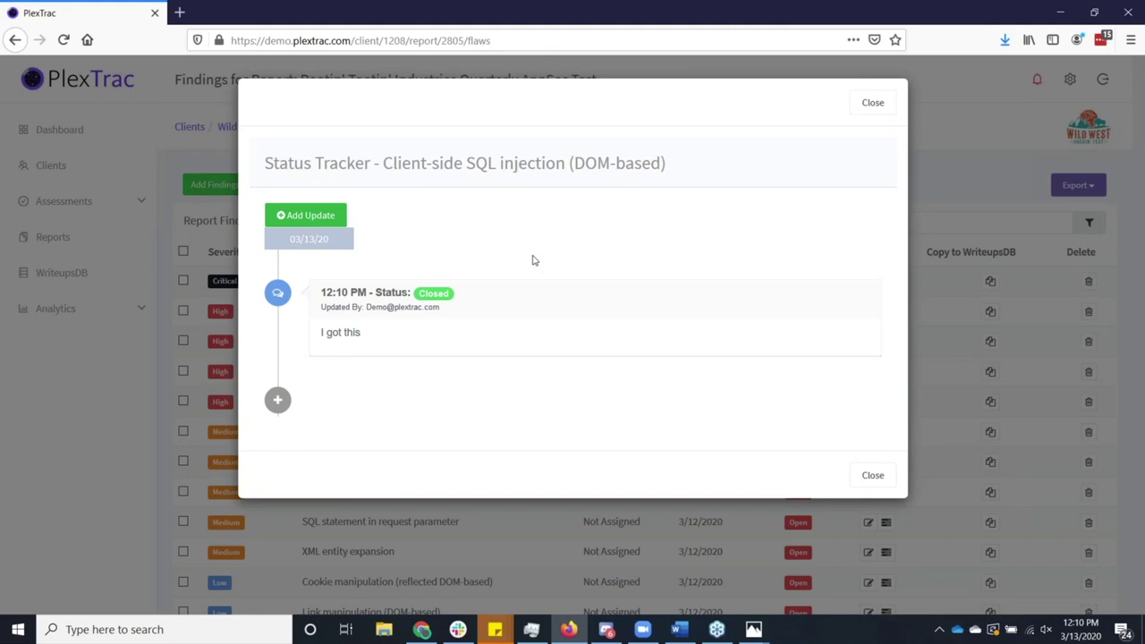
left_click(871, 103)
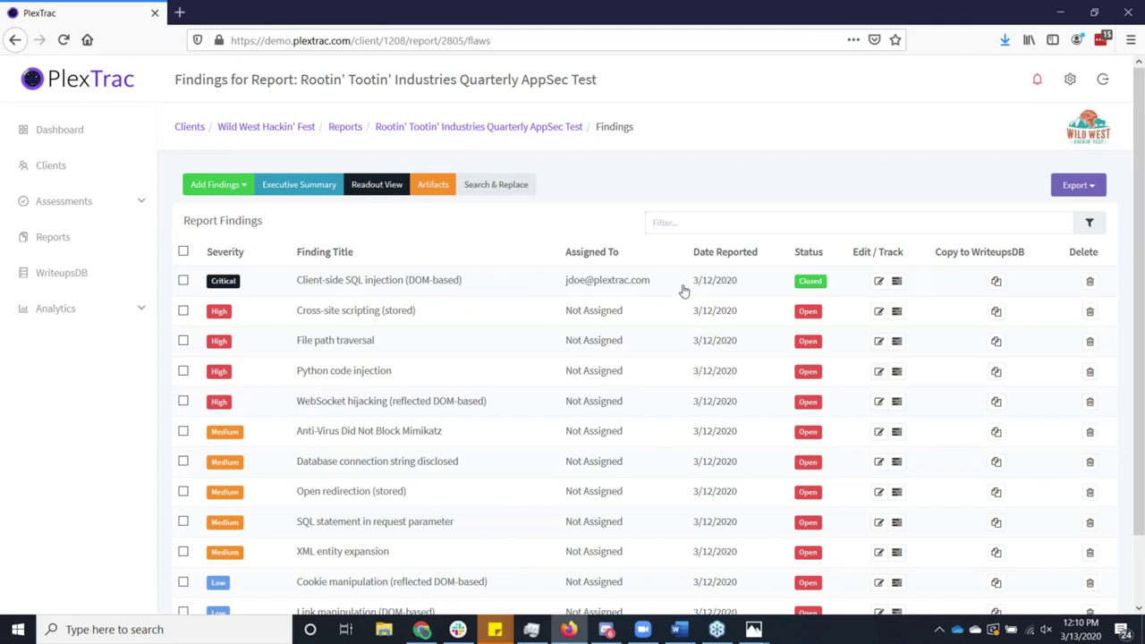
left_click(588, 284)
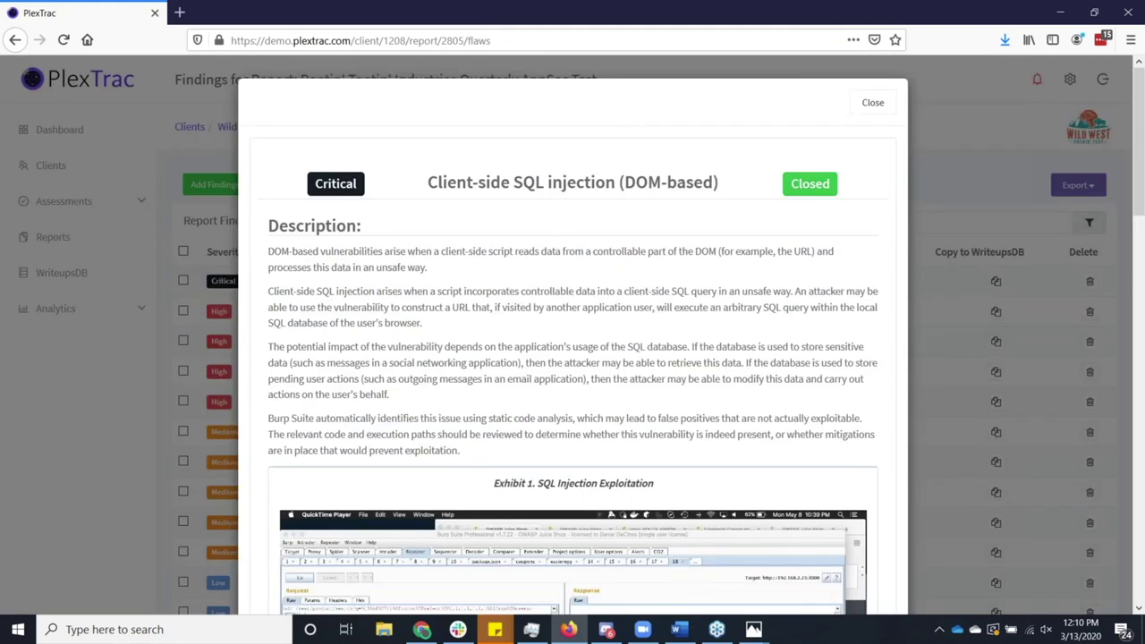
scroll(850, 465, "down", 3)
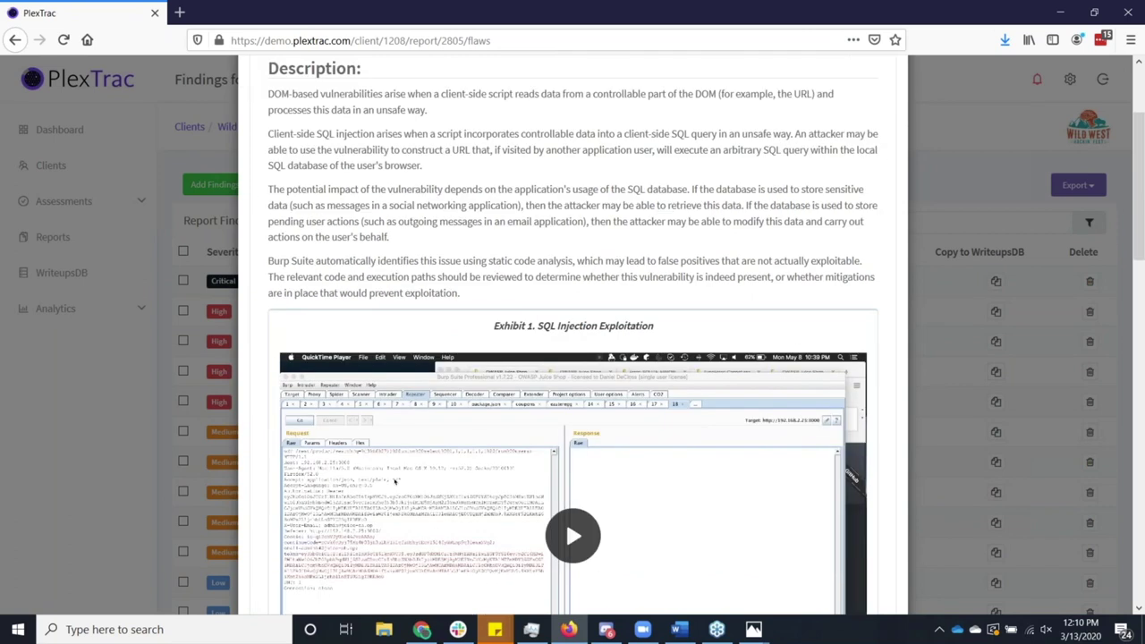
scroll(806, 358, "up", 3)
Close the write-up and start a new Wild West Hackin' Fest report named 'test'.
left_click(866, 104)
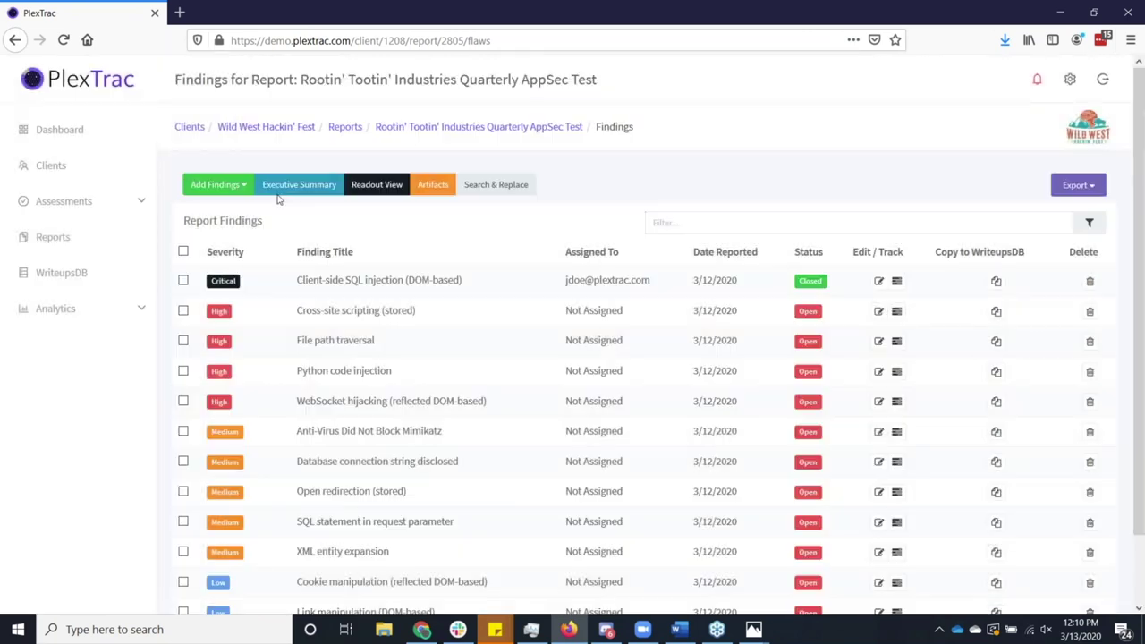
left_click(305, 130)
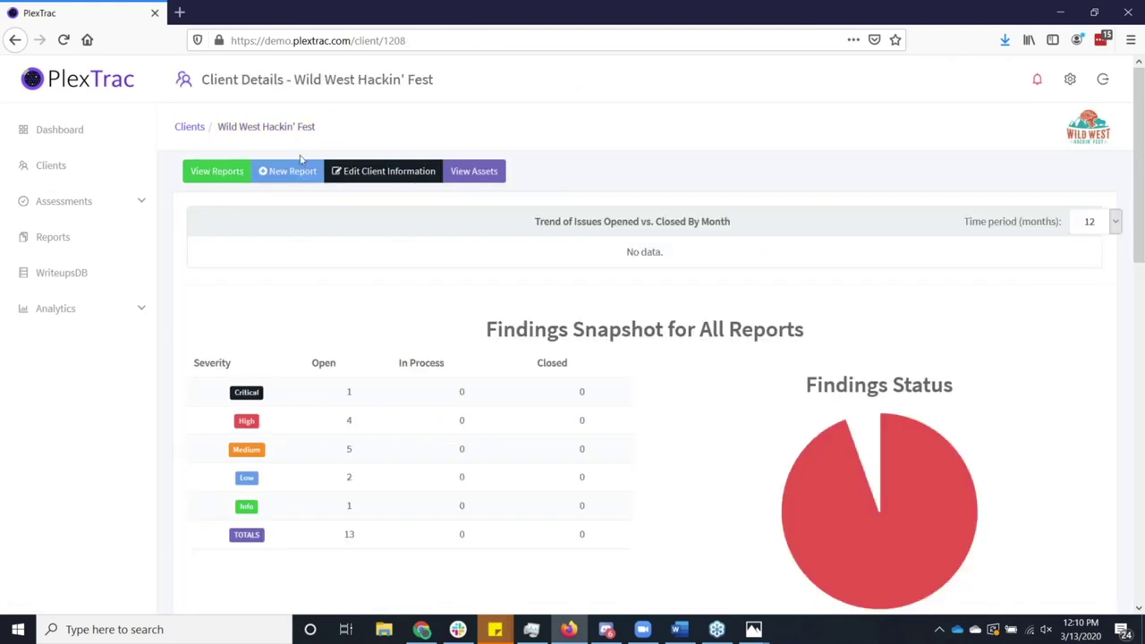
left_click(295, 172)
left_click(343, 175)
type("test")
Enter 't' as both the report description and the logistical information and scope.
scroll(343, 210, "down", 3)
left_click(349, 327)
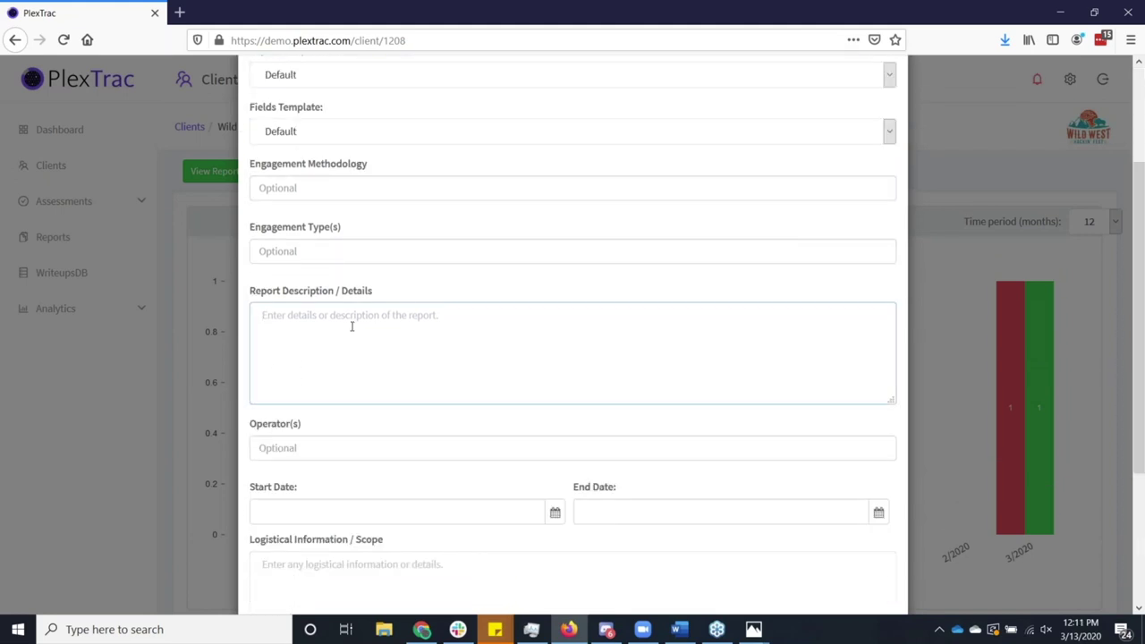
type("t")
scroll(352, 327, "down", 2)
left_click(352, 486)
type("t")
Set the report dates to Mar 05–Mar 13, 2020 and add a team member as operator.
left_click(555, 434)
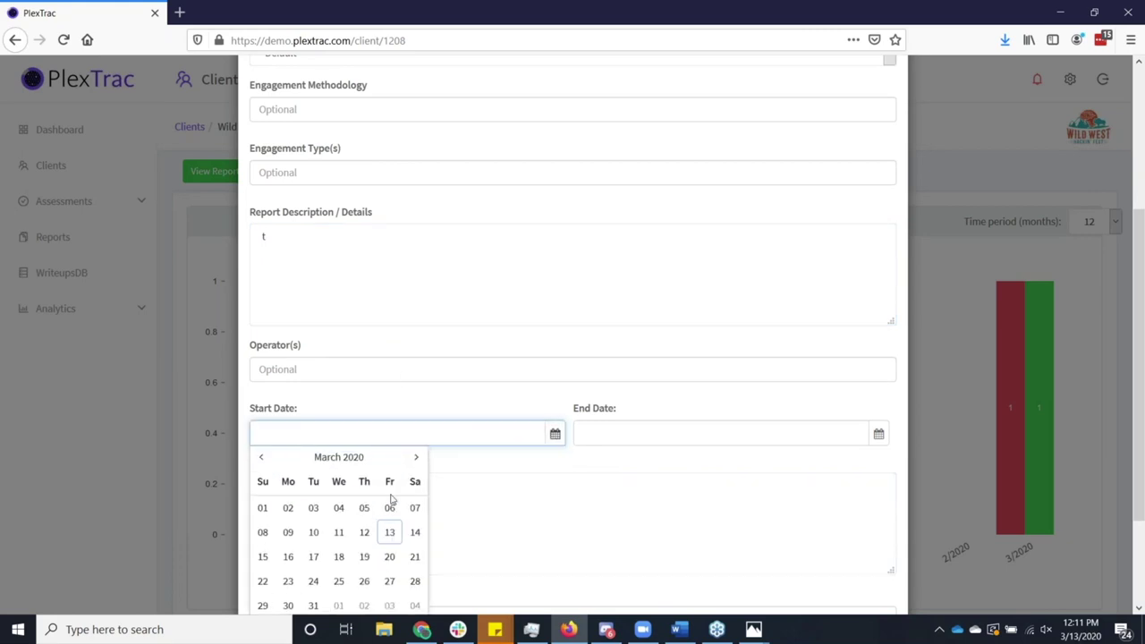
left_click(364, 508)
left_click(878, 434)
left_click(716, 533)
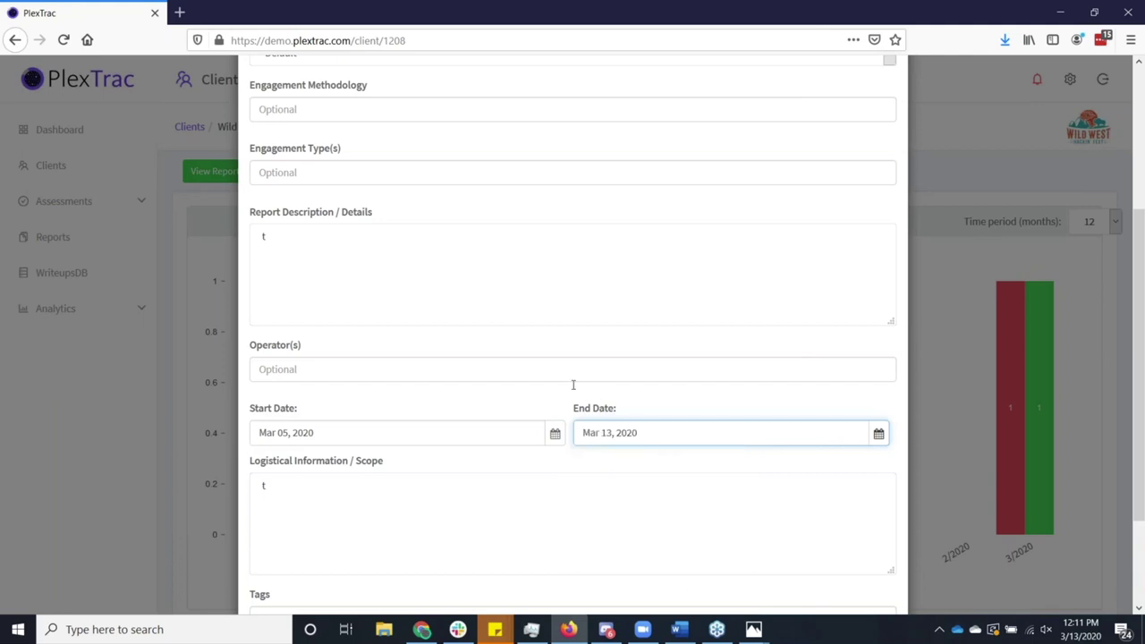
scroll(573, 384, "down", 1)
scroll(536, 380, "down", 1)
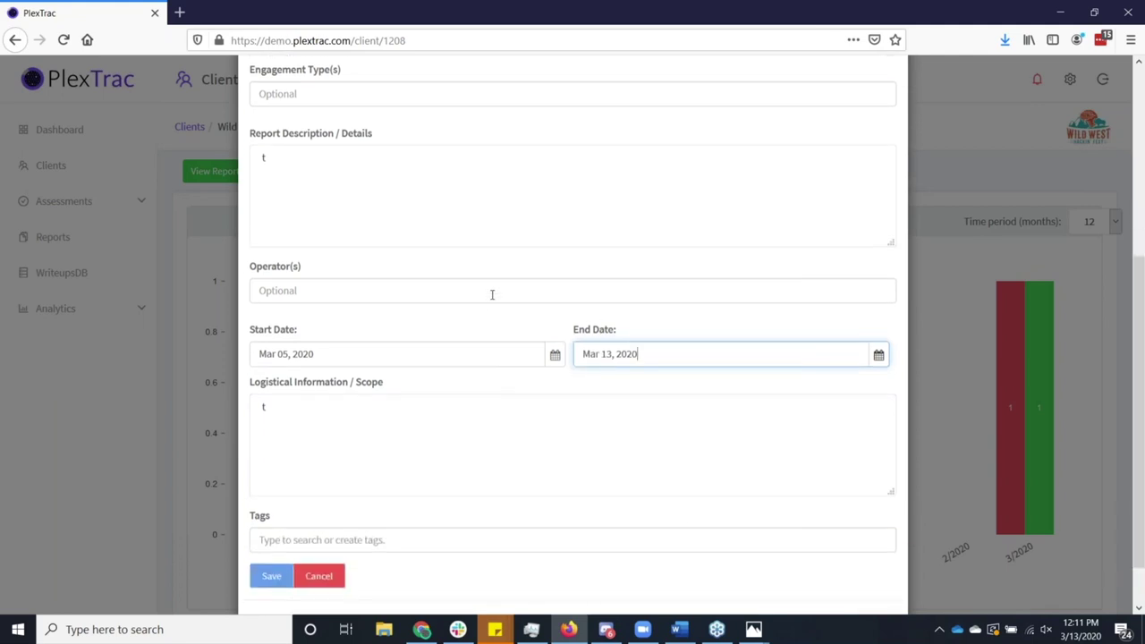
left_click(492, 296)
left_click(466, 360)
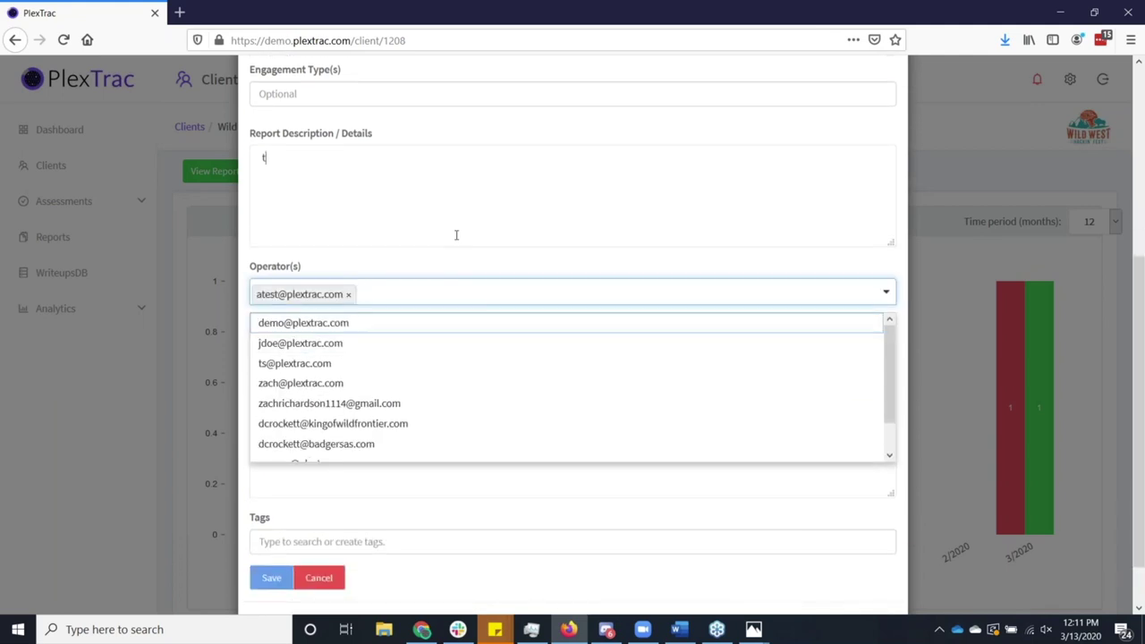
left_click(457, 236)
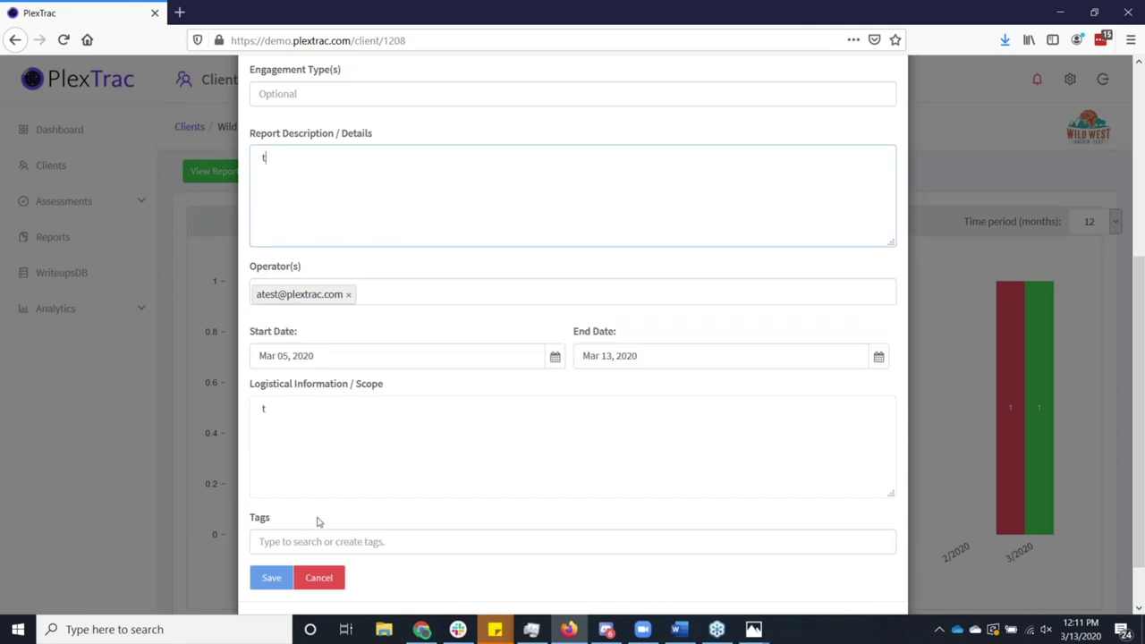
Tag the report 'pci annual pentest', remove the extra pci_annual_pentest chip, and save.
left_click(333, 543)
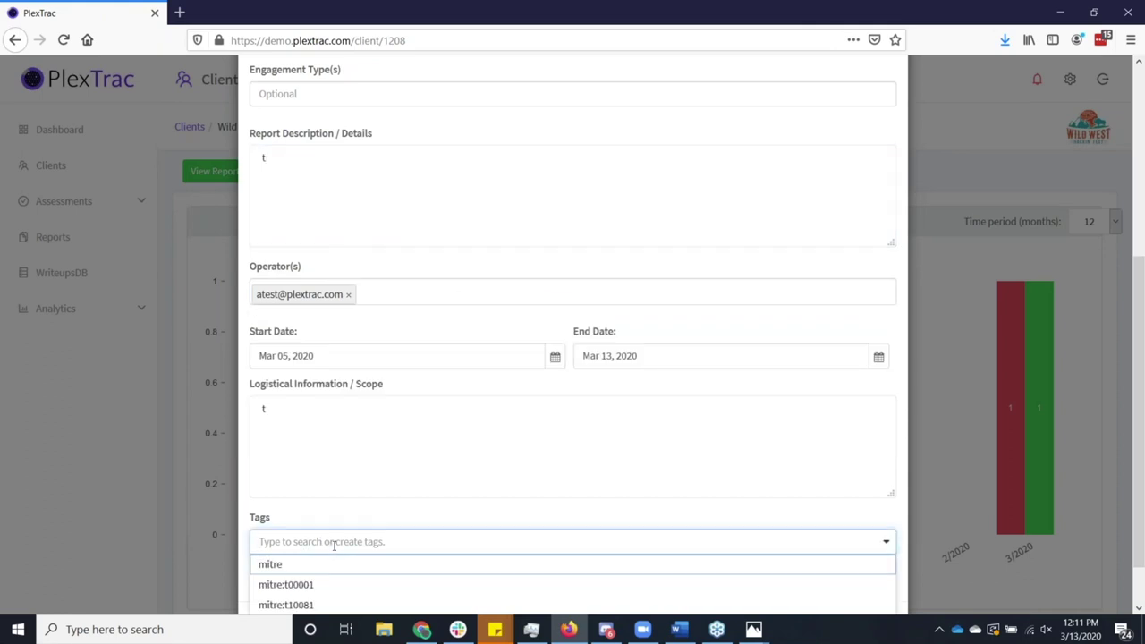
type("annual")
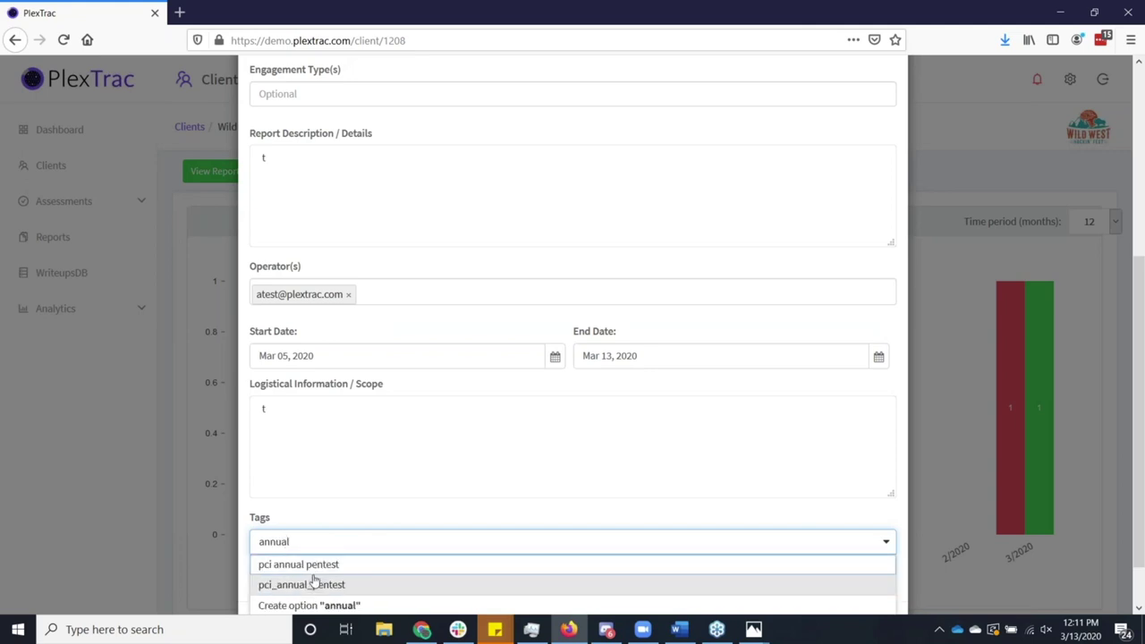
left_click(312, 582)
left_click(307, 583)
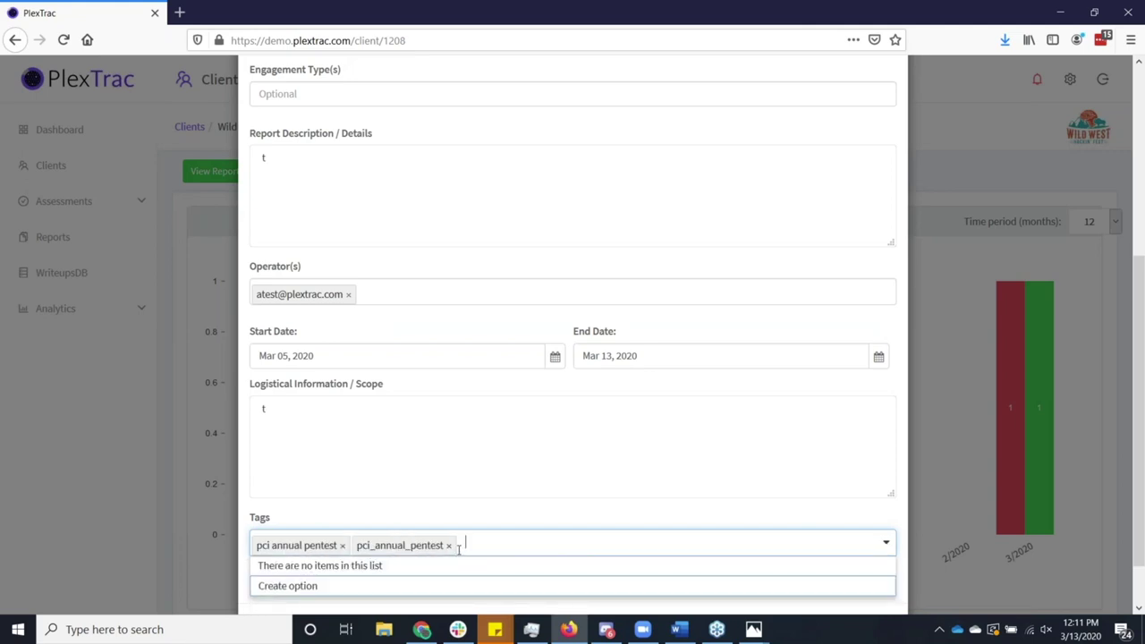
key("BackSpace")
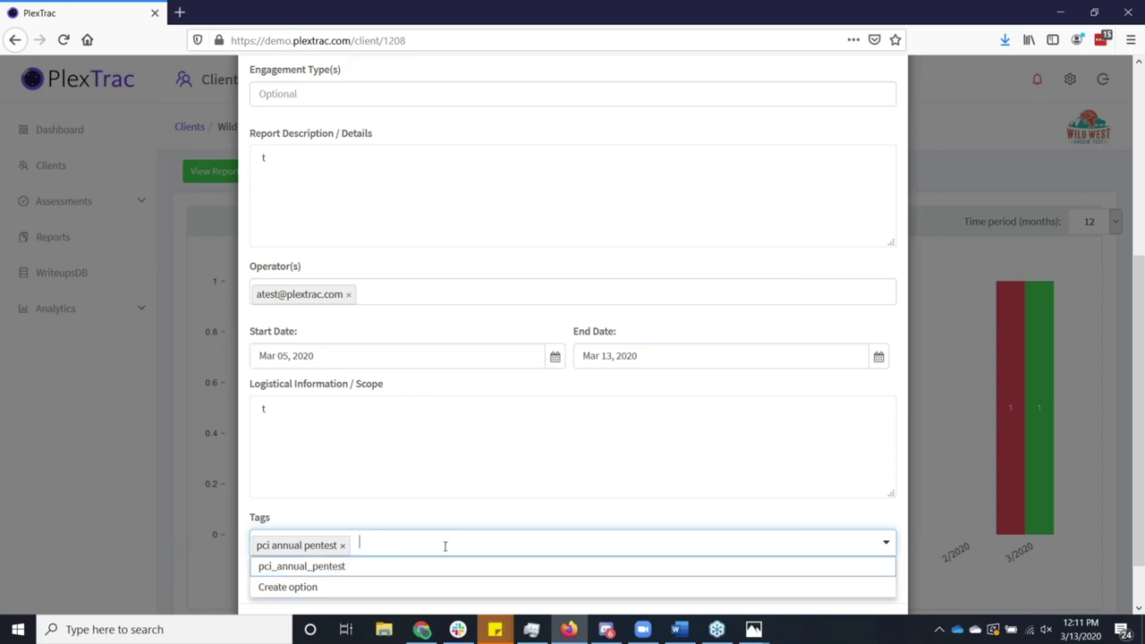
left_click(432, 519)
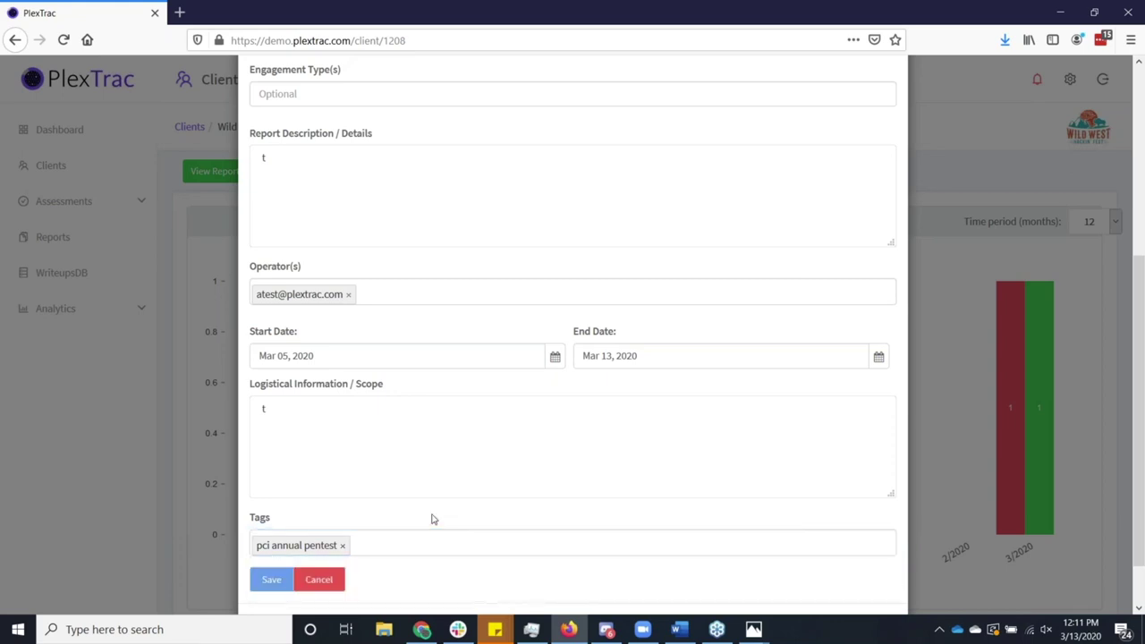
left_click(272, 580)
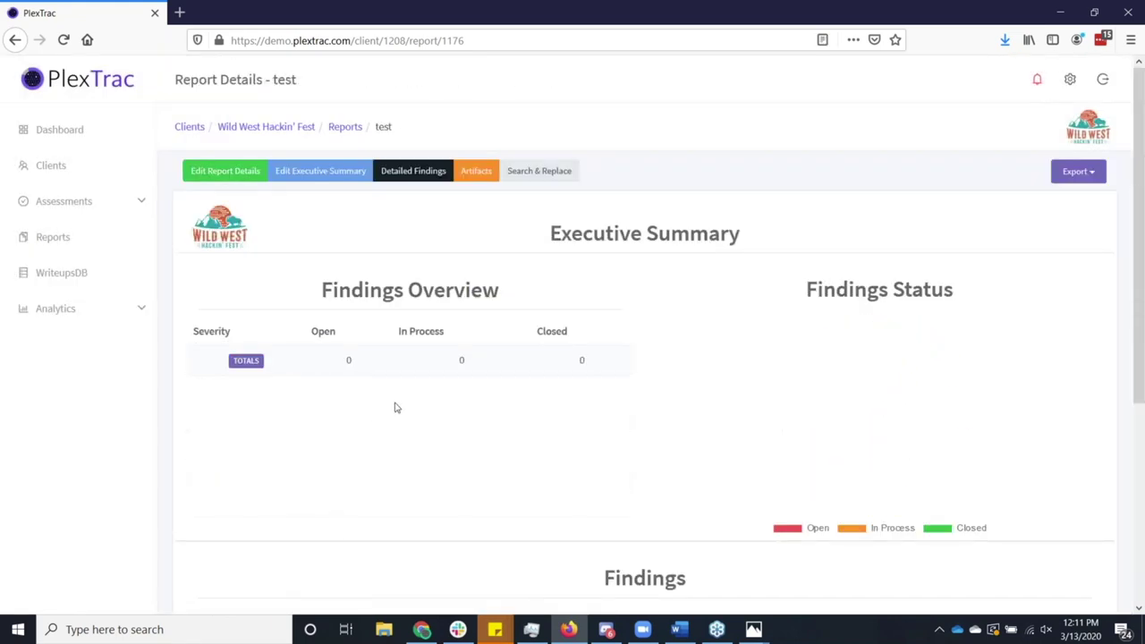
Open the report's Detailed Findings and start a custom finding from Add Findings.
left_click(408, 184)
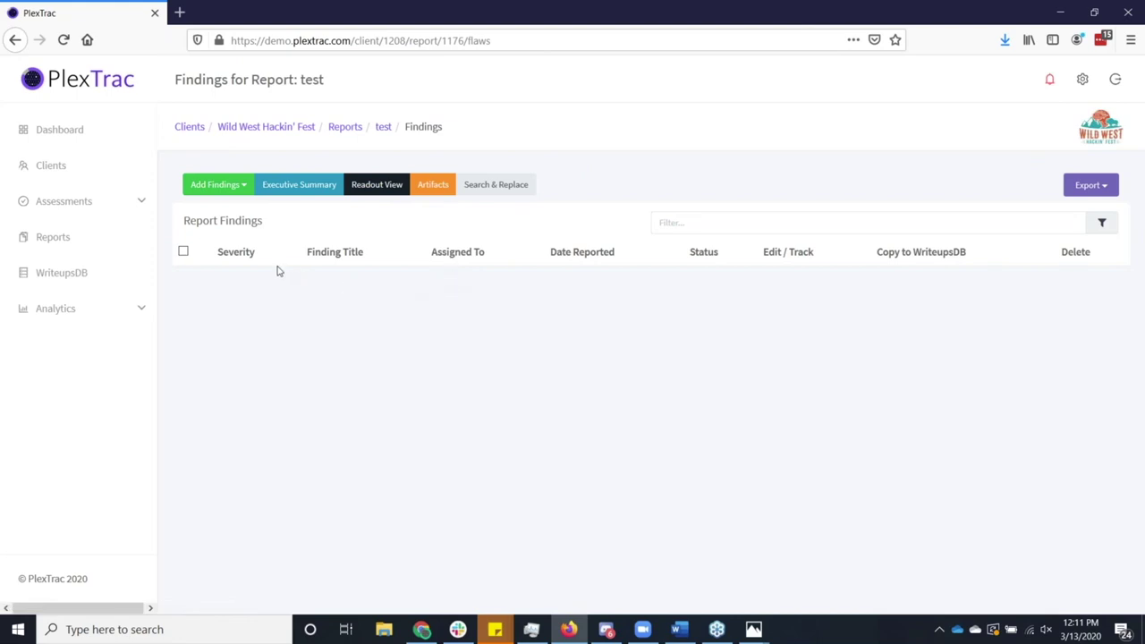
left_click(240, 191)
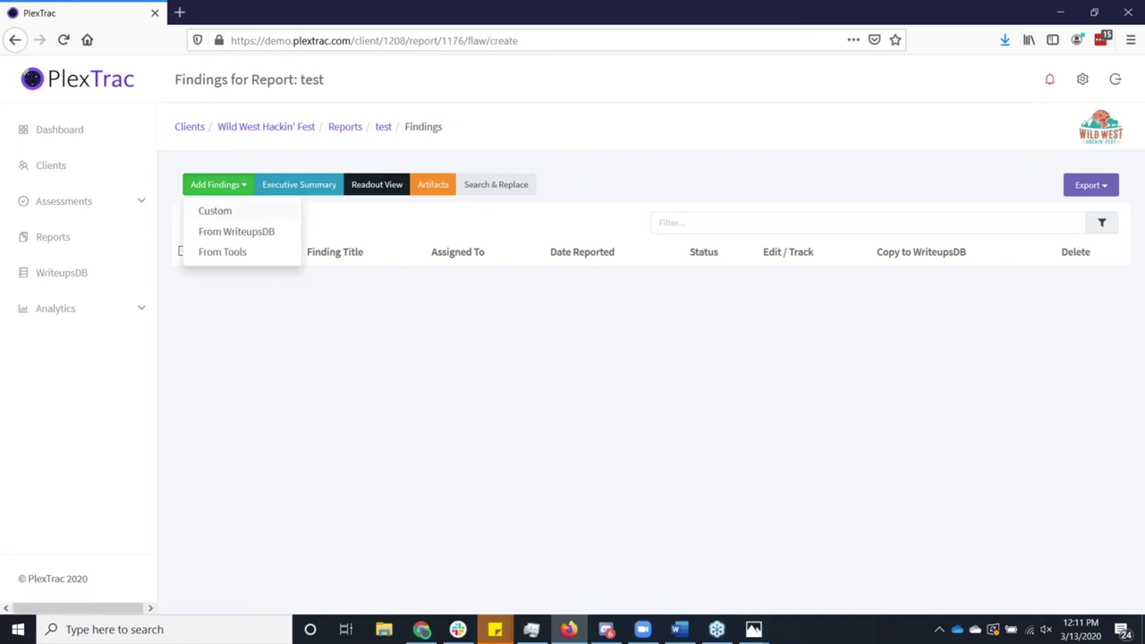
left_click(222, 214)
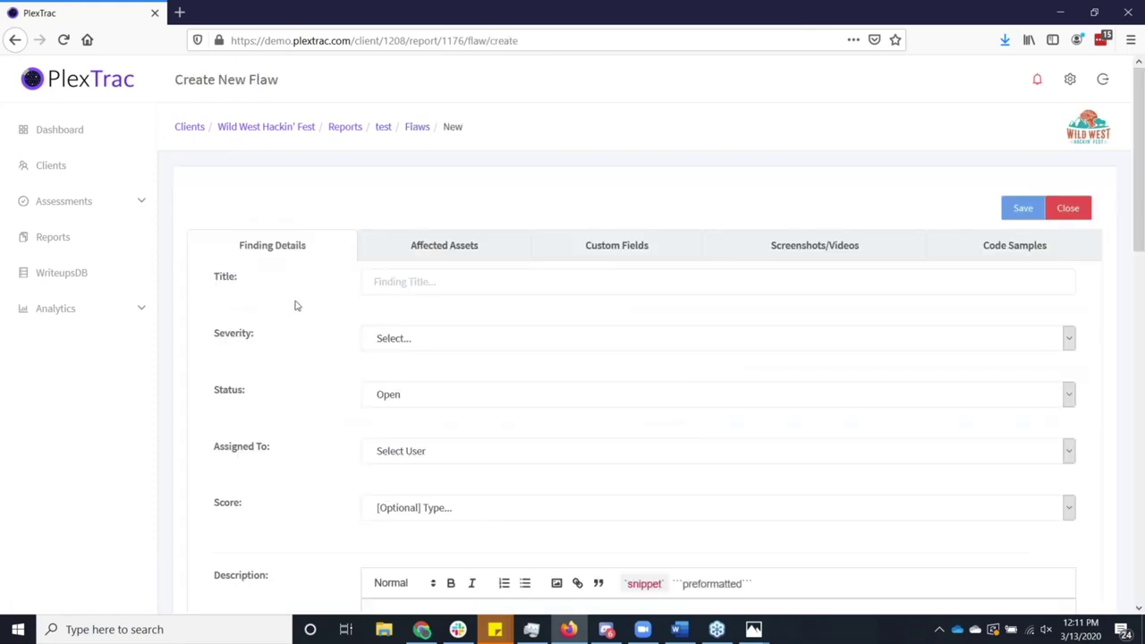
Look over the new finding's form and Custom Fields, discard it, and reopen Add Findings.
scroll(393, 321, "down", 2)
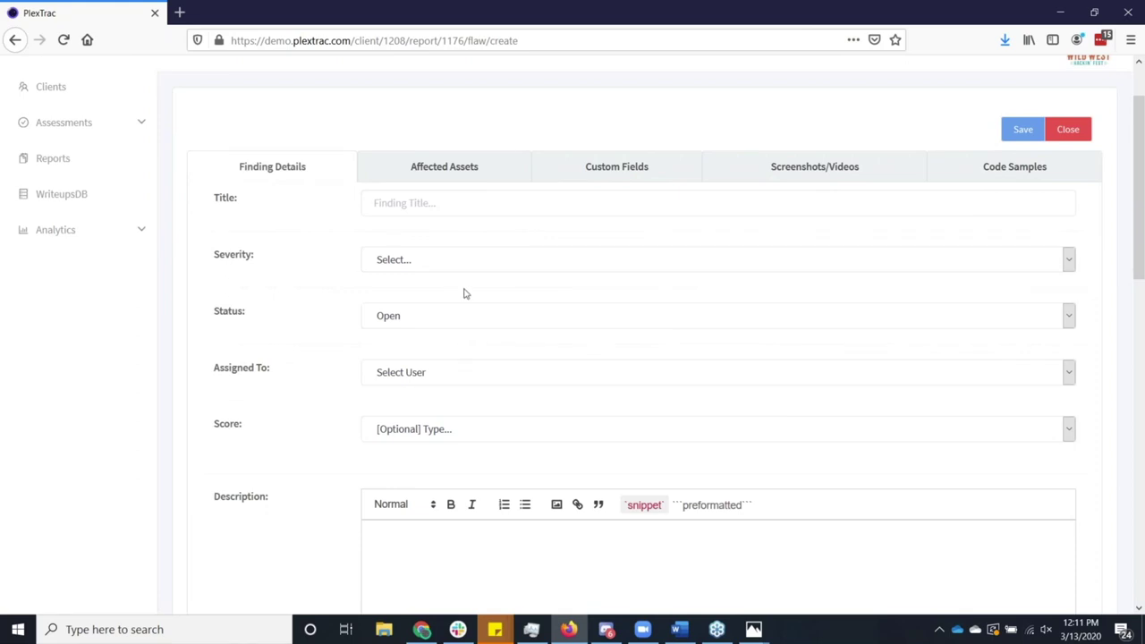
scroll(464, 293, "up", 2)
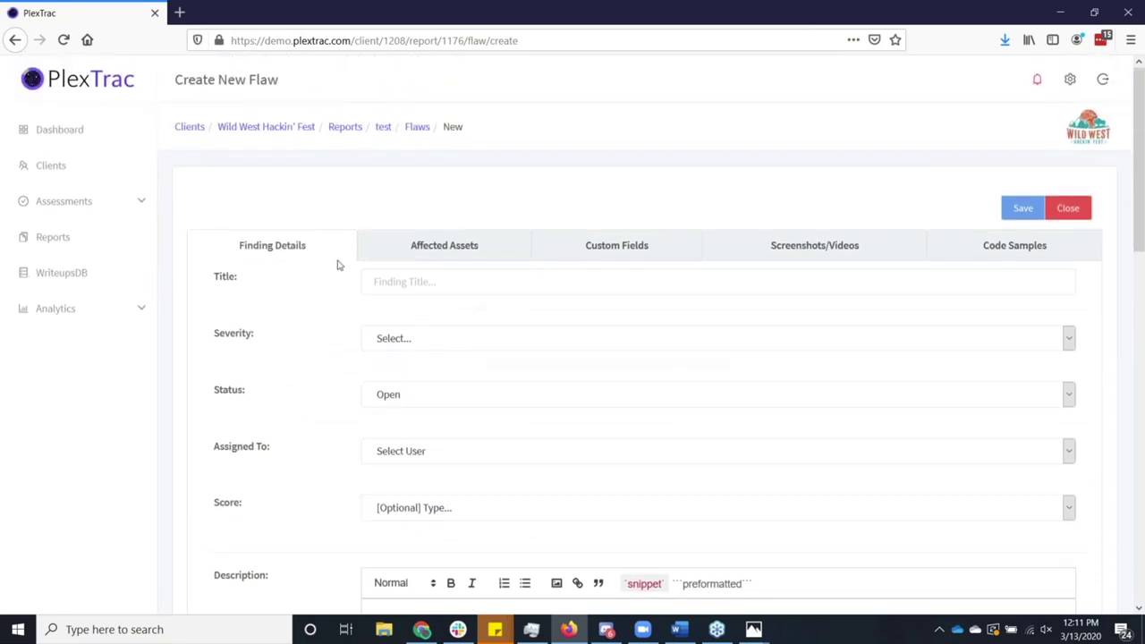
left_click(577, 257)
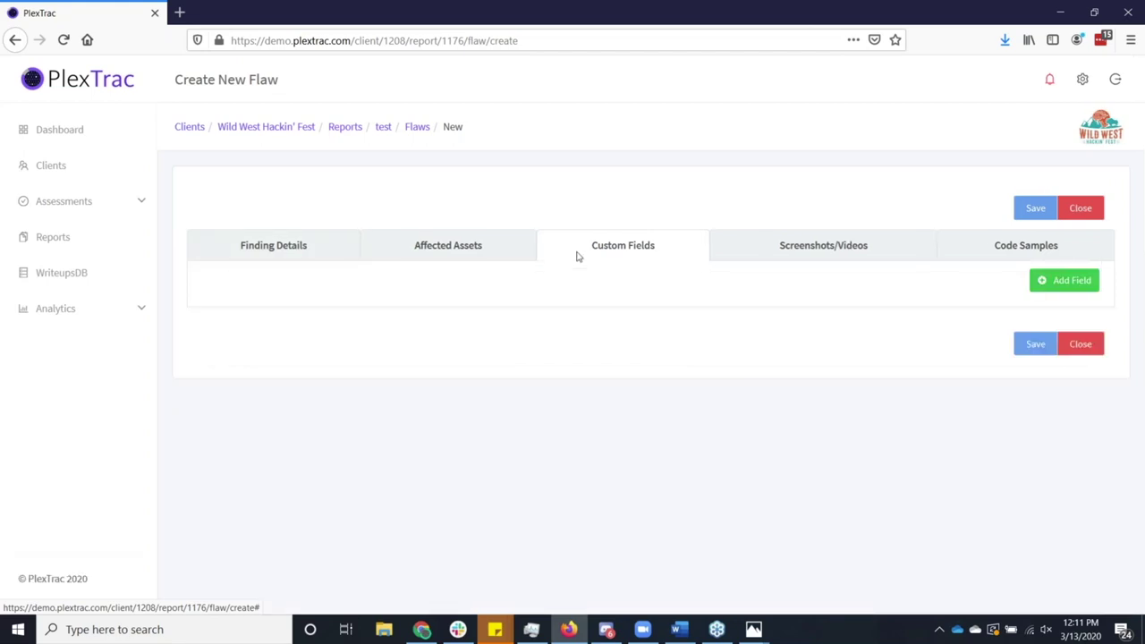
left_click(1074, 212)
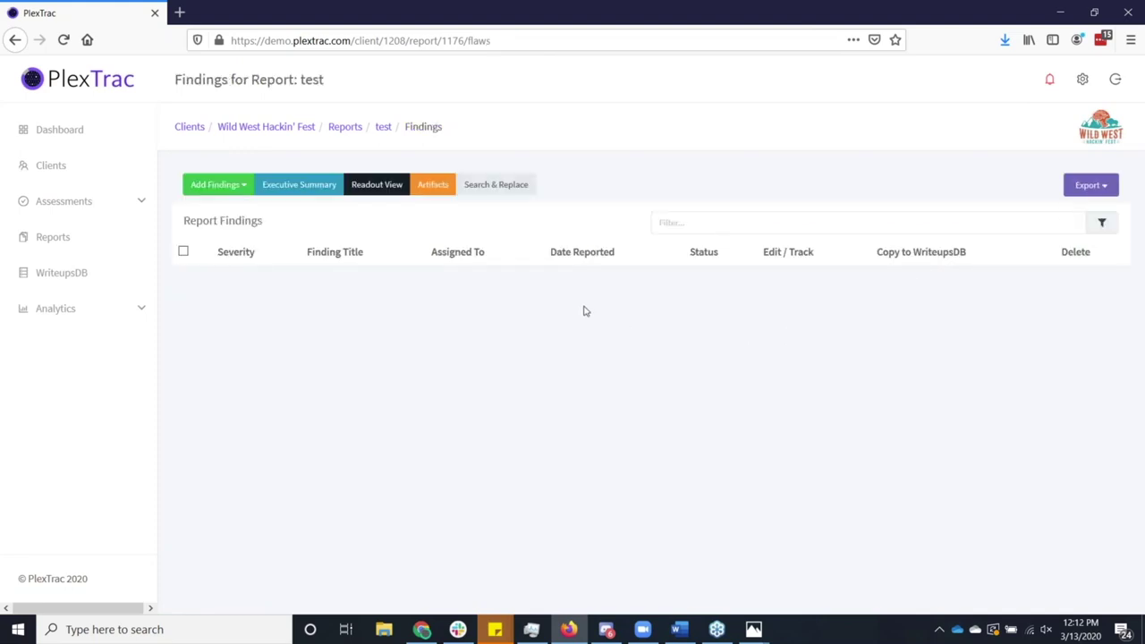
left_click(239, 194)
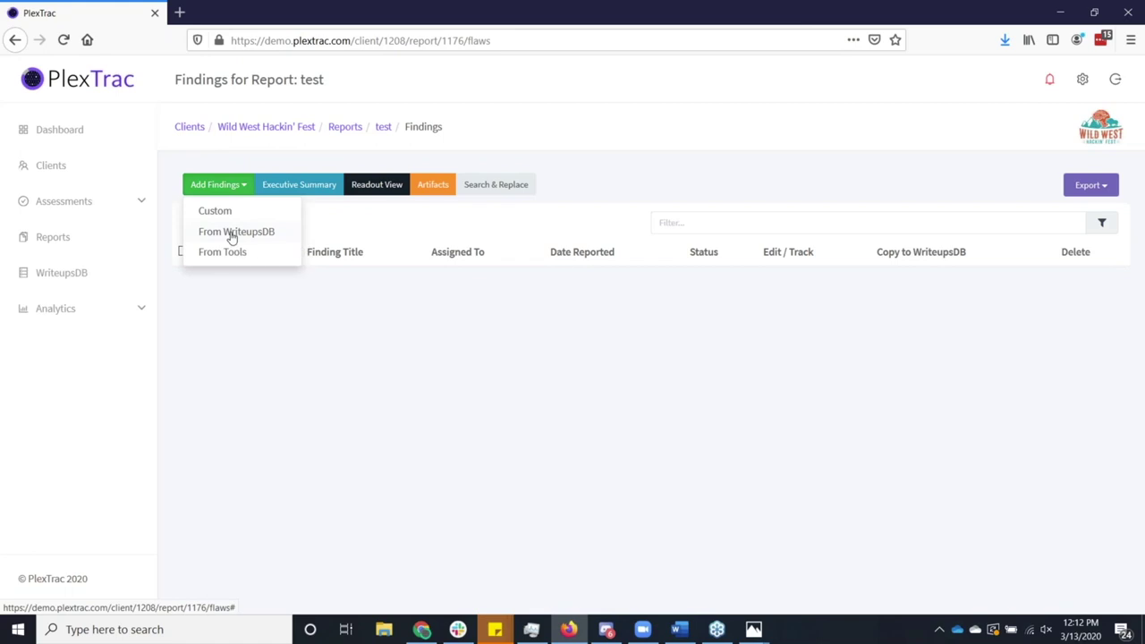
Filter WriteupsDB for 'sQL', add Client-side SQL injection (DOM-based), and open its full write-up.
left_click(232, 234)
left_click(417, 220)
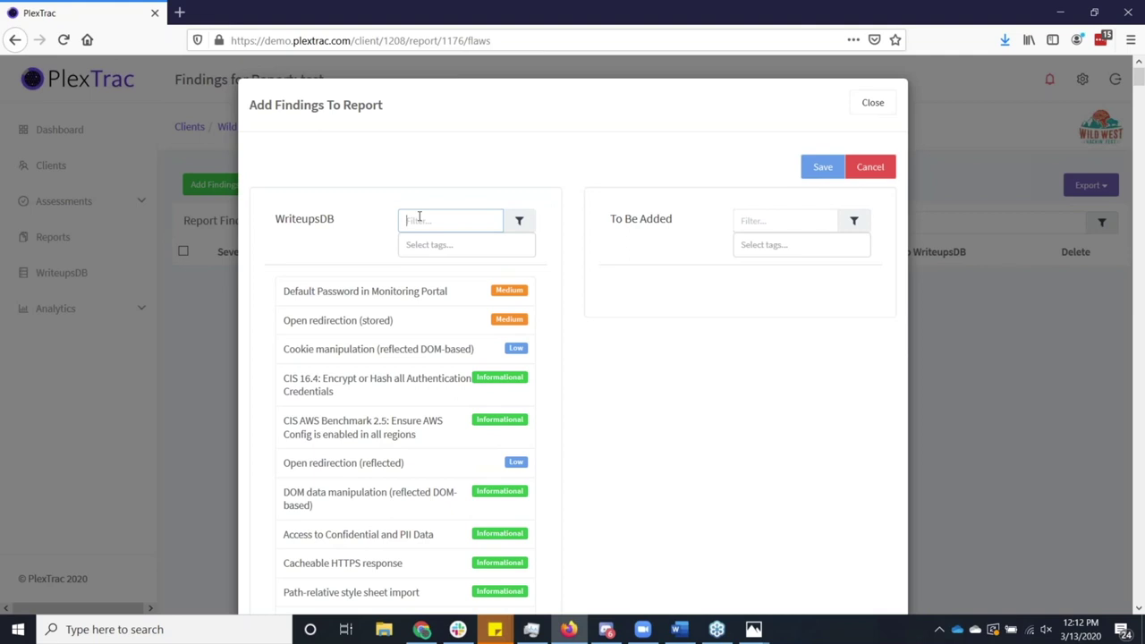
type("sQL")
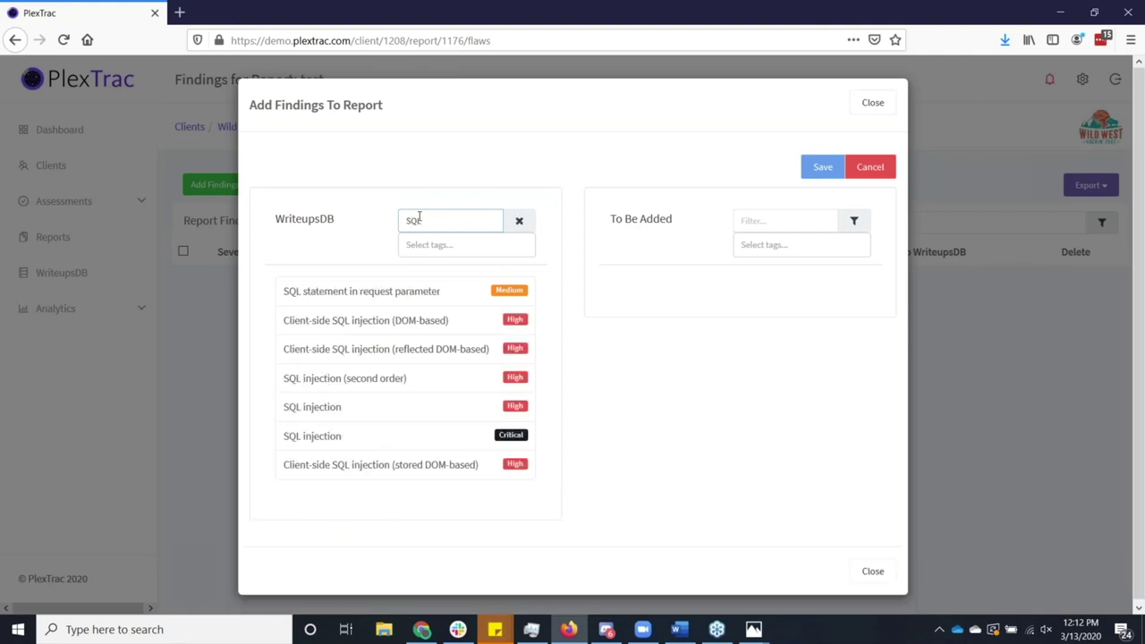
left_click(370, 322)
left_click(822, 171)
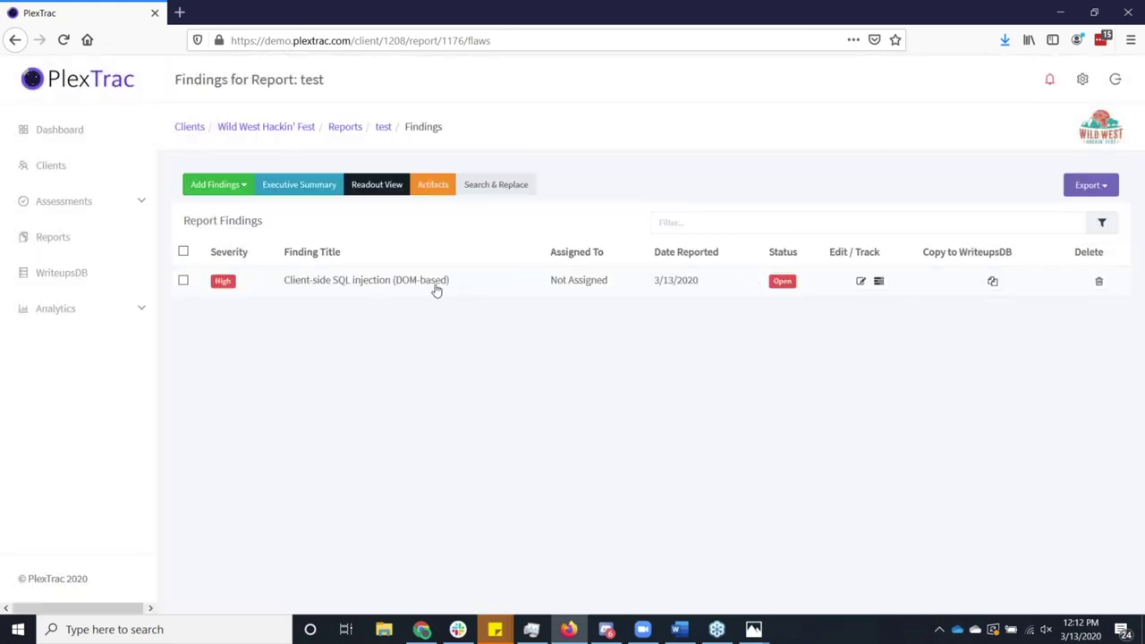
left_click(366, 280)
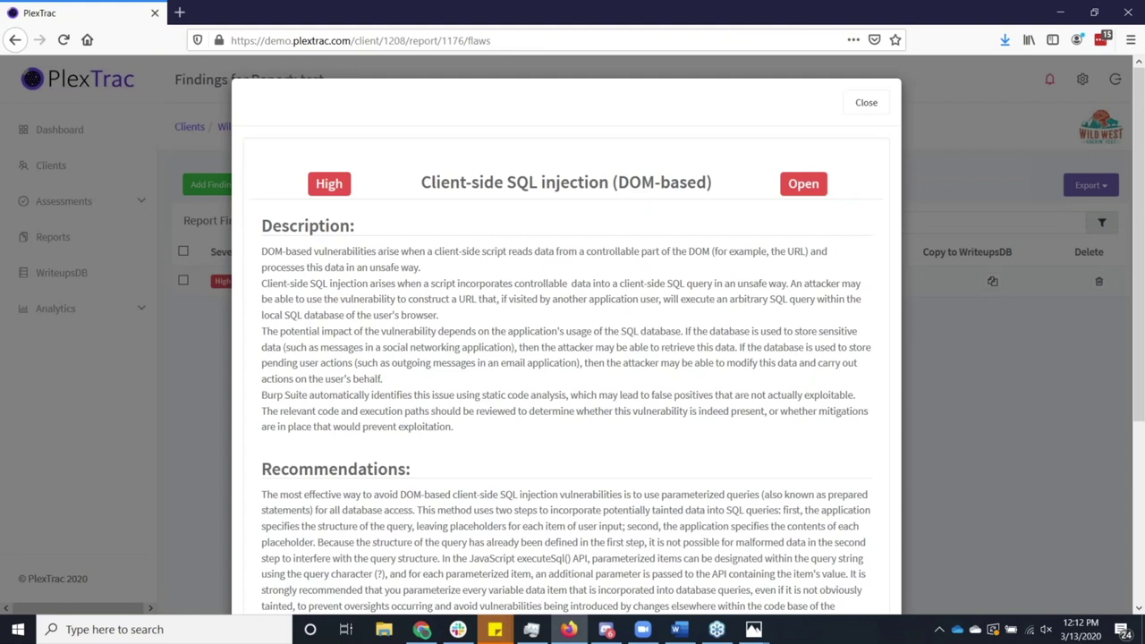
scroll(463, 299, "down", 5)
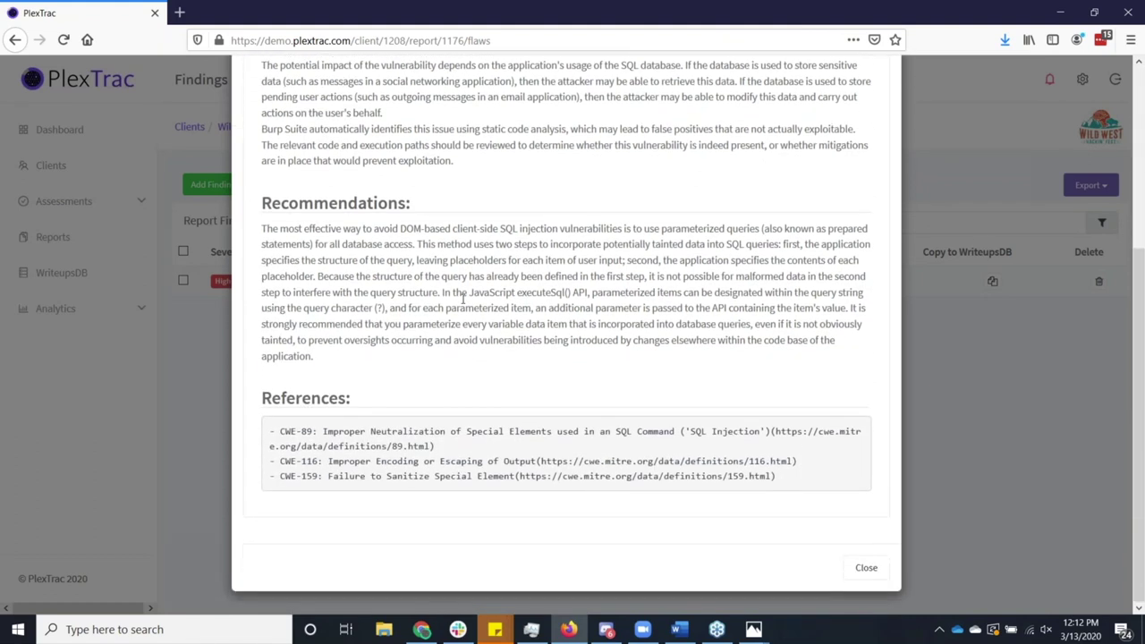
scroll(462, 299, "up", 5)
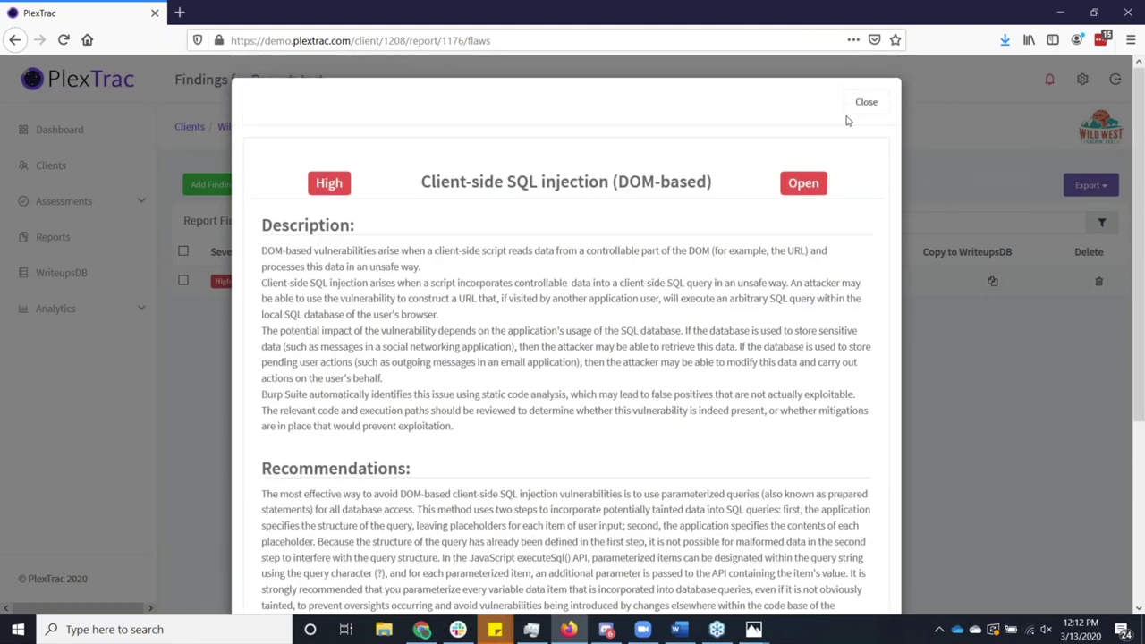
Open the SQL injection finding in the editor and read its Finding Details.
left_click(860, 104)
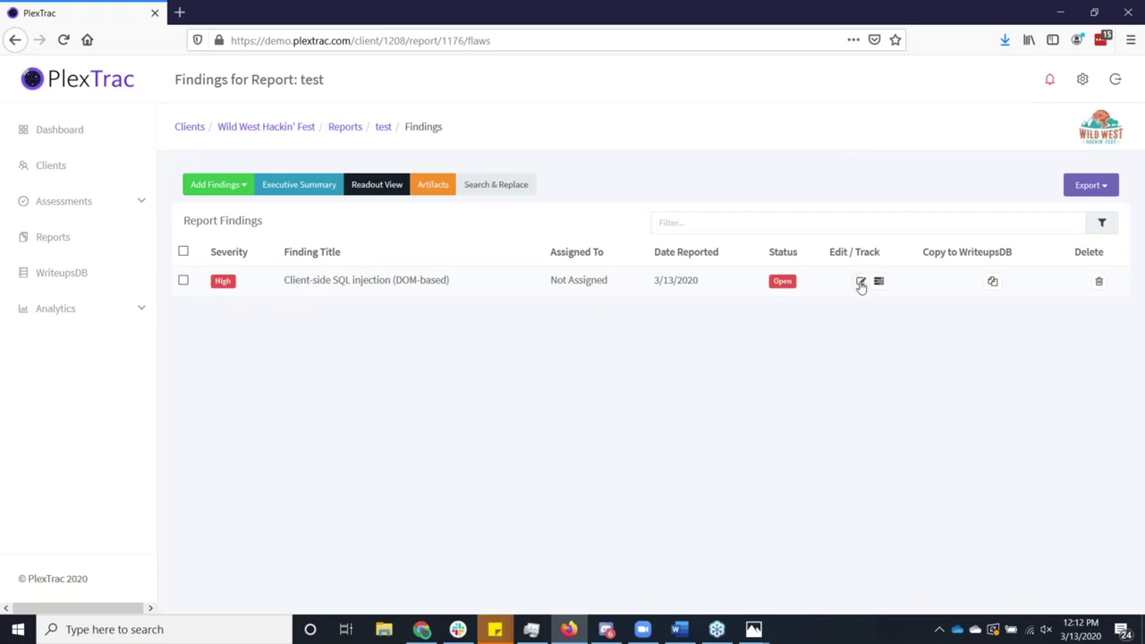
left_click(860, 282)
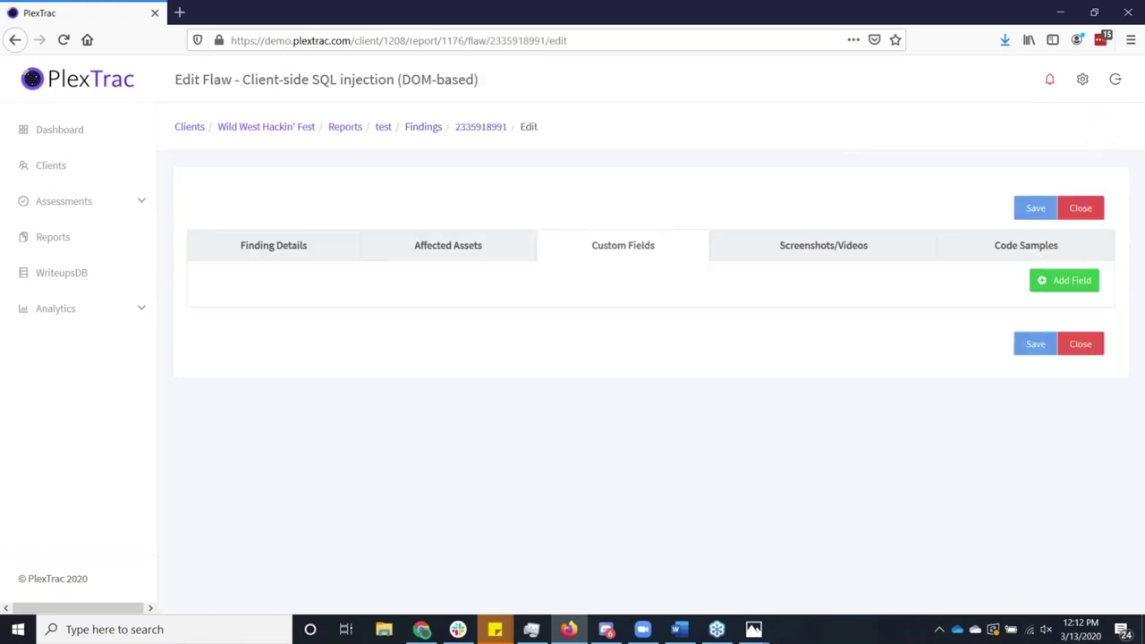
left_click(322, 245)
scroll(425, 313, "down", 5)
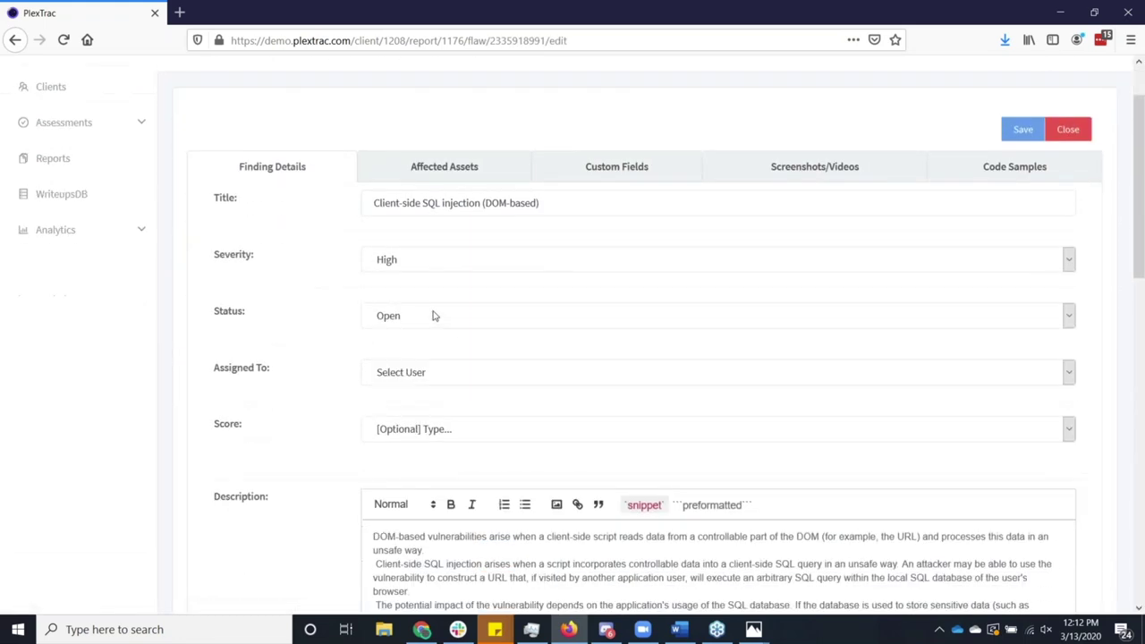
scroll(442, 286, "up", 2)
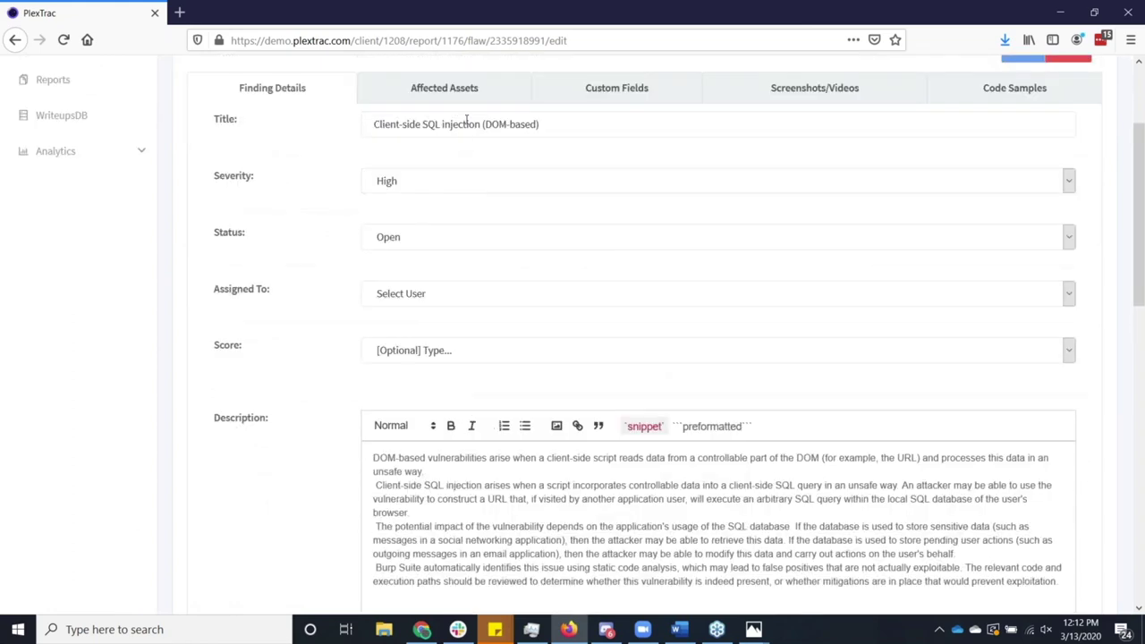
Browse its Affected Assets, Custom Fields and Screenshots/Videos, then close the editor.
left_click(460, 88)
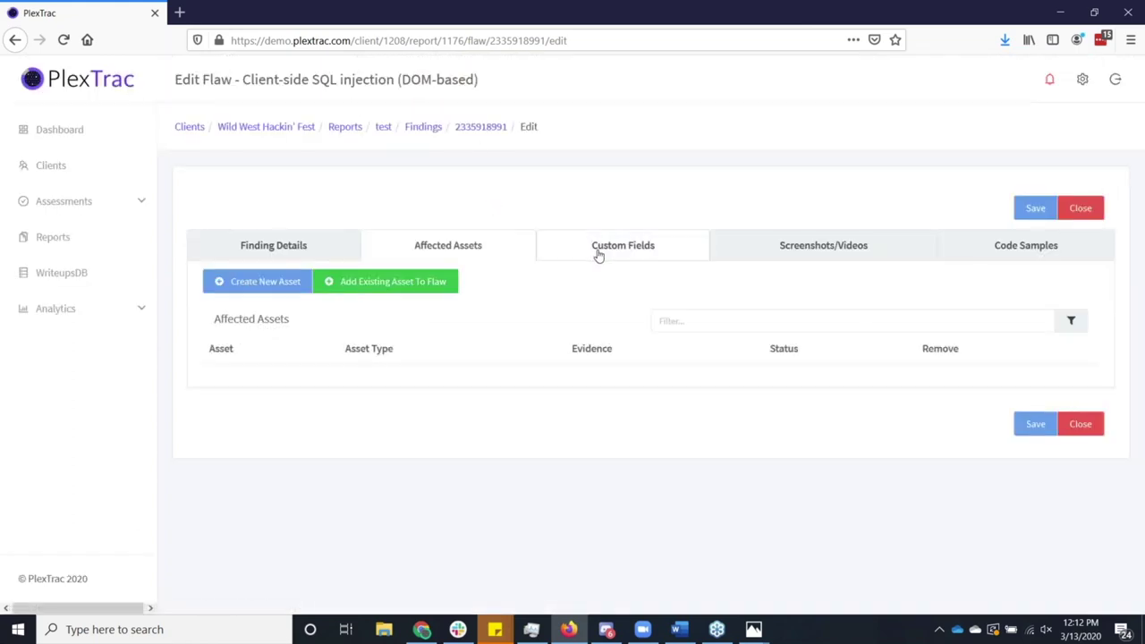
left_click(646, 249)
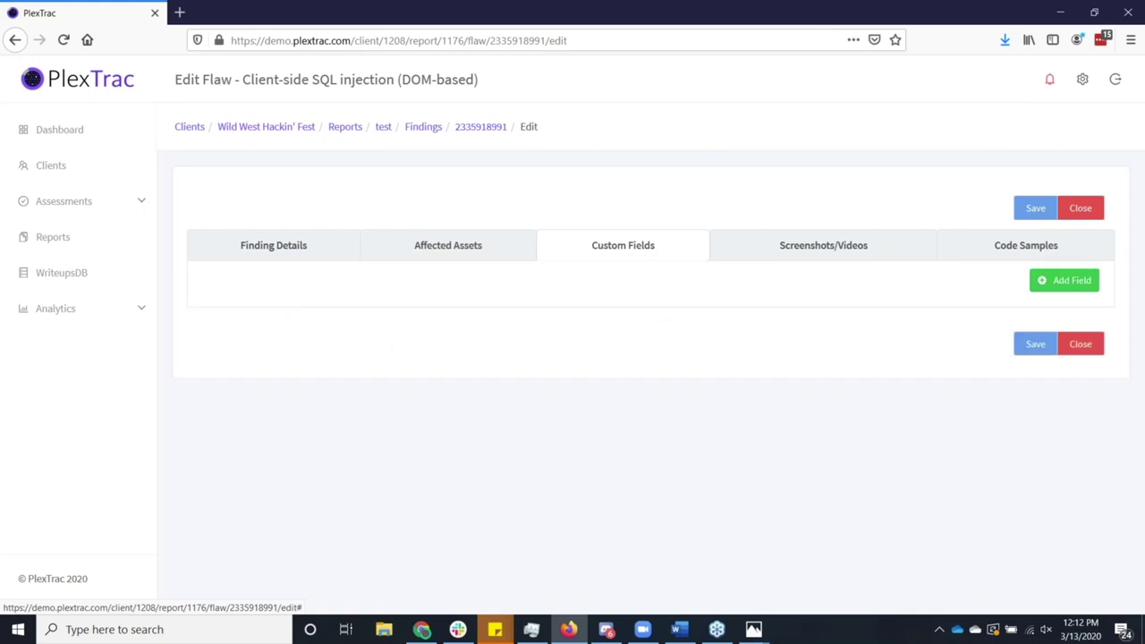
left_click(759, 253)
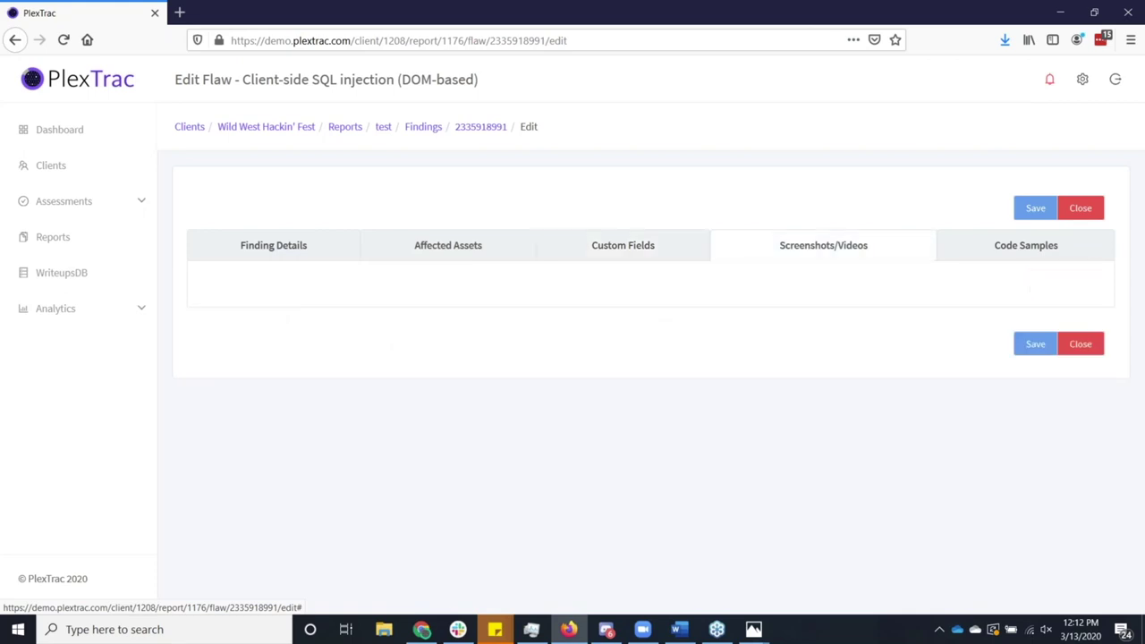
left_click(1076, 211)
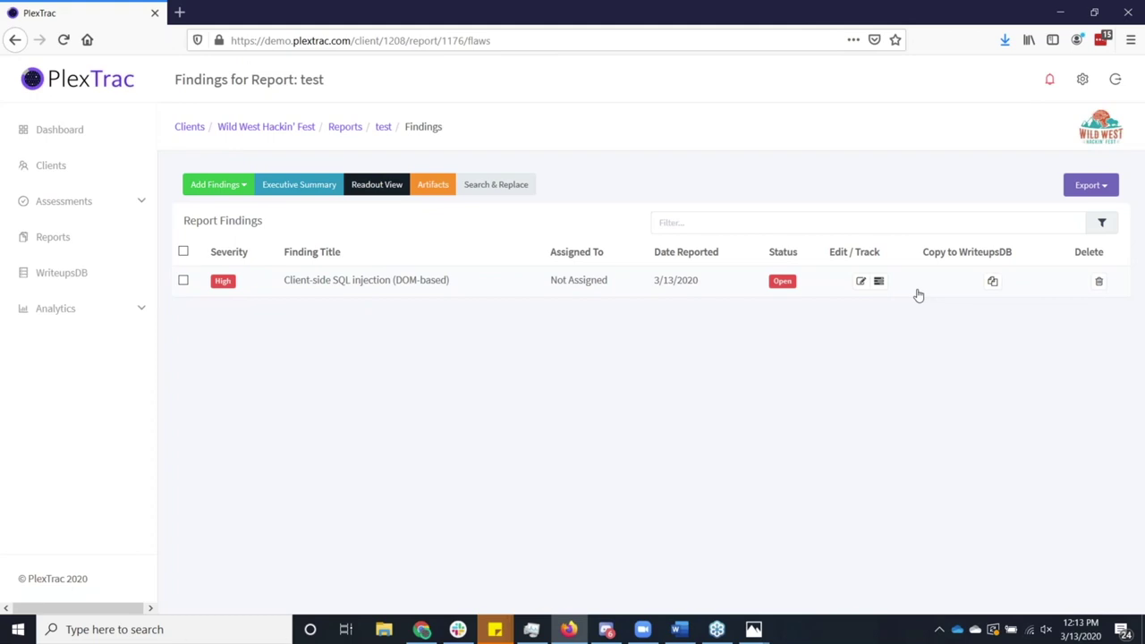
left_click(991, 282)
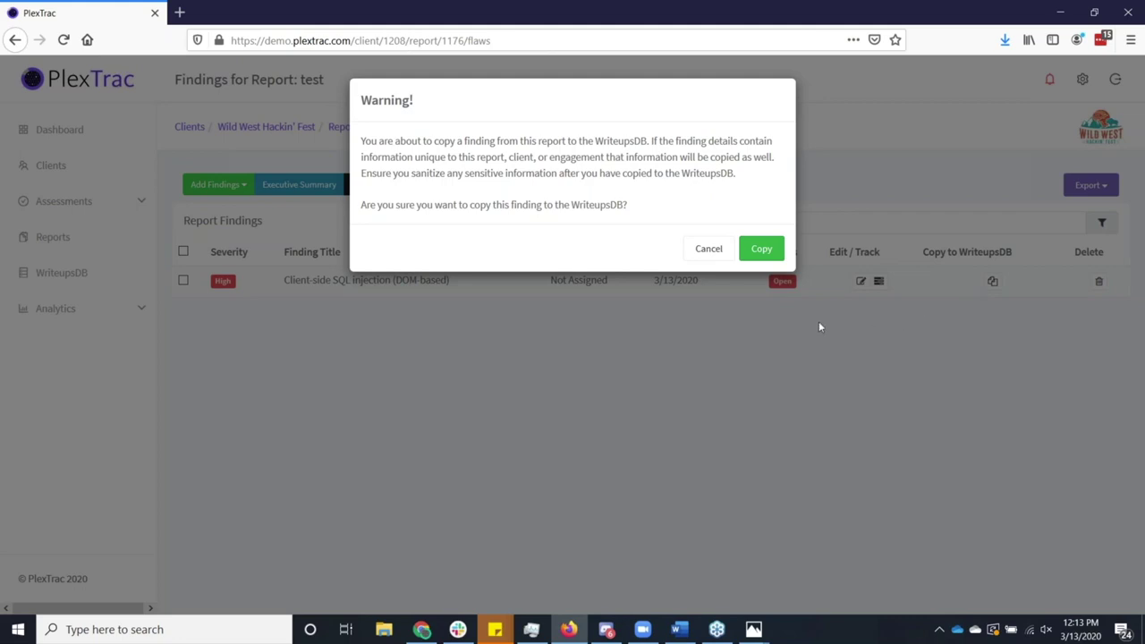
left_click(719, 256)
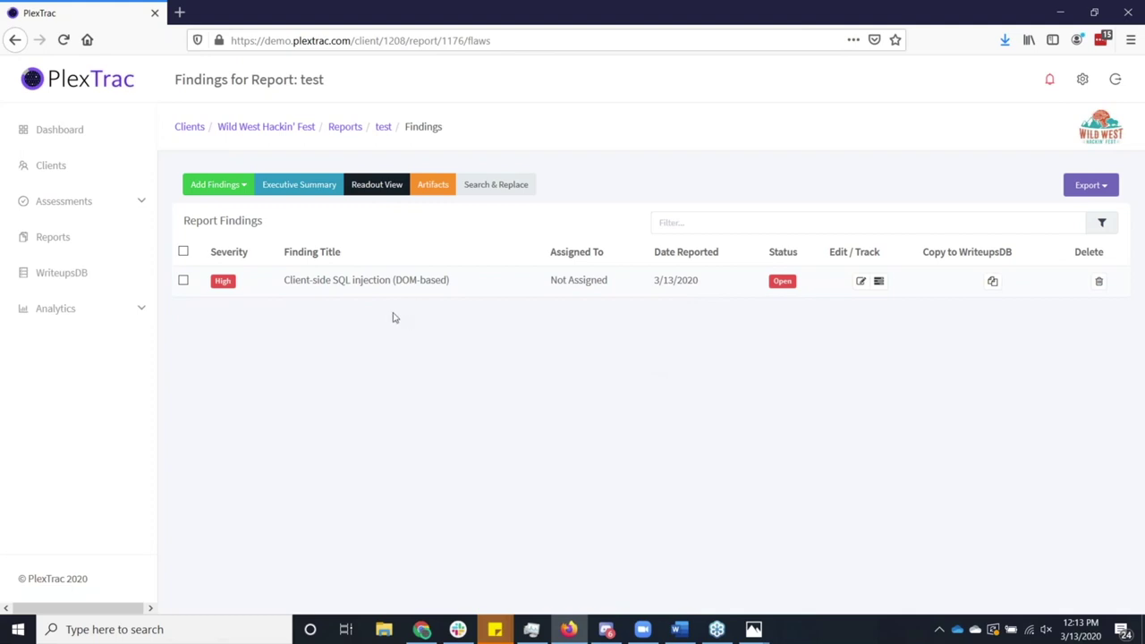
Start a findings import from tools with Burp as the source.
left_click(238, 191)
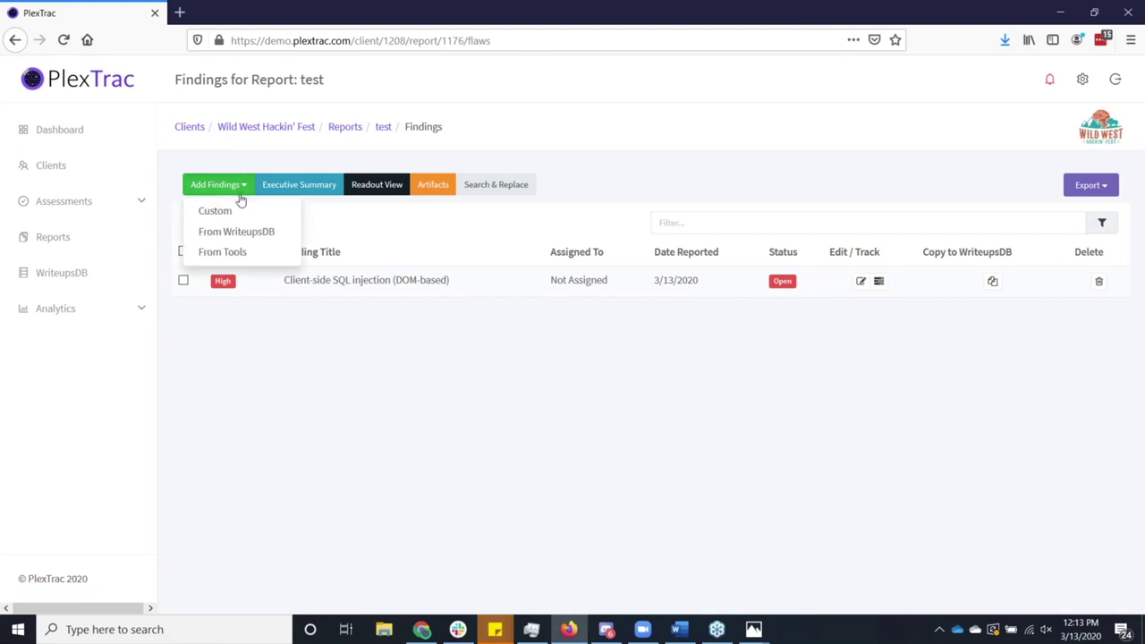
left_click(240, 255)
left_click(474, 162)
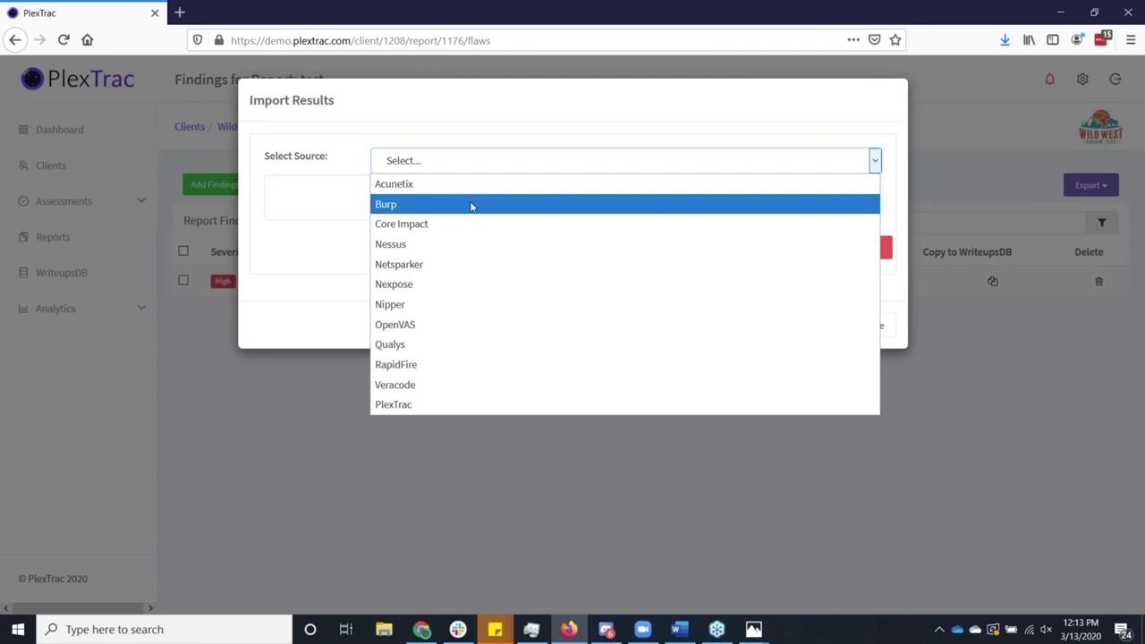
left_click(472, 205)
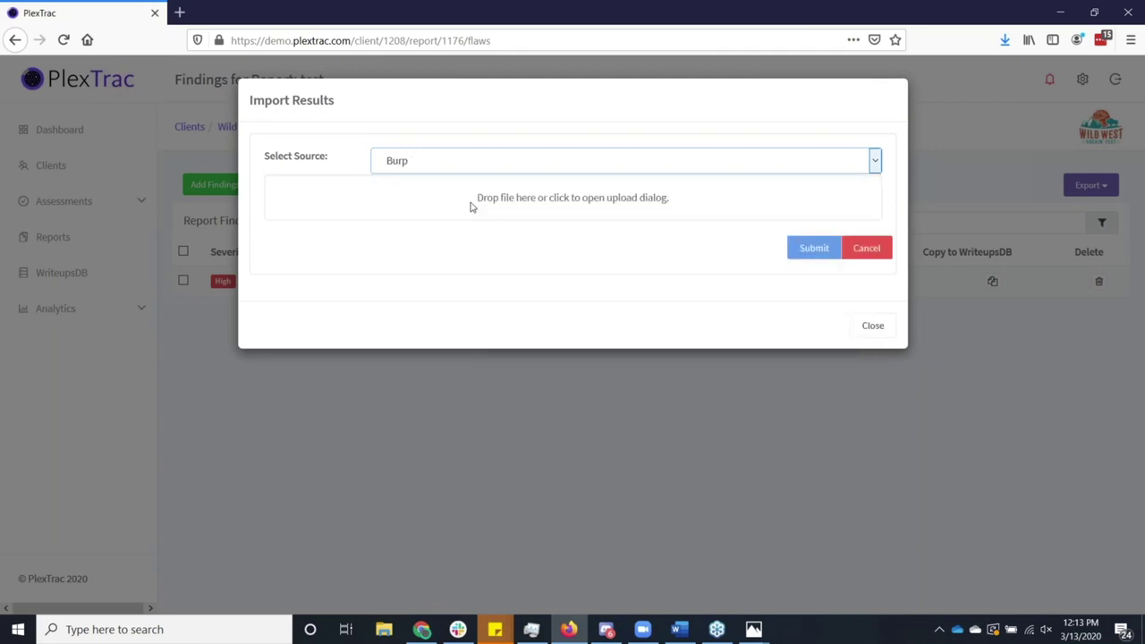
left_click(489, 161)
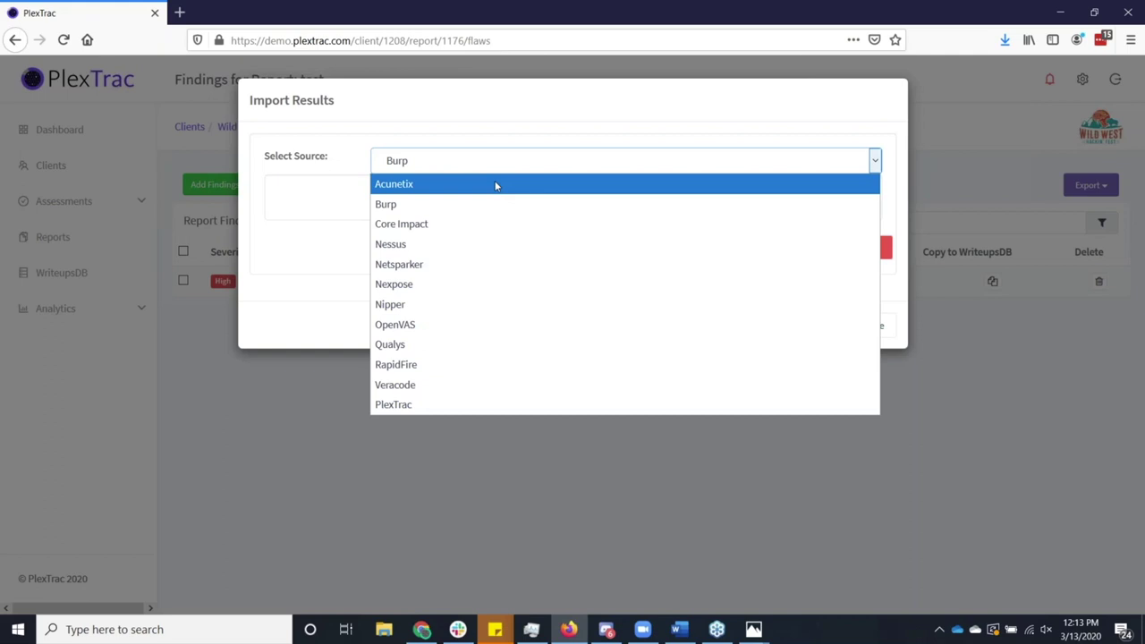
left_click(506, 145)
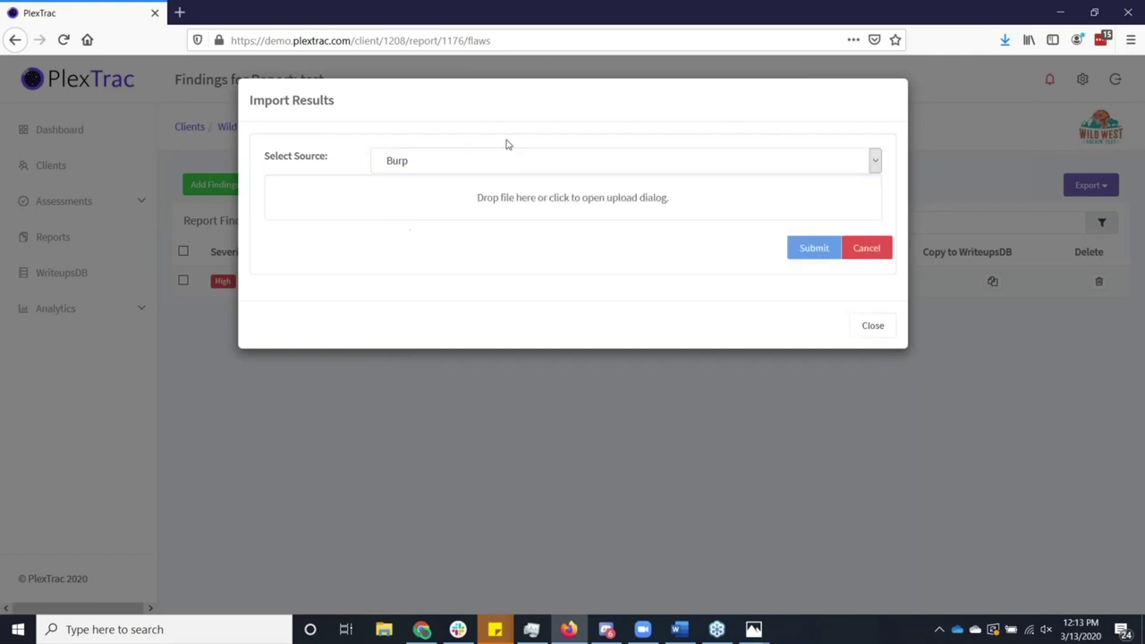
Load burp_sample_small.xml and submit it, growing the findings list to eight entries.
left_click(515, 201)
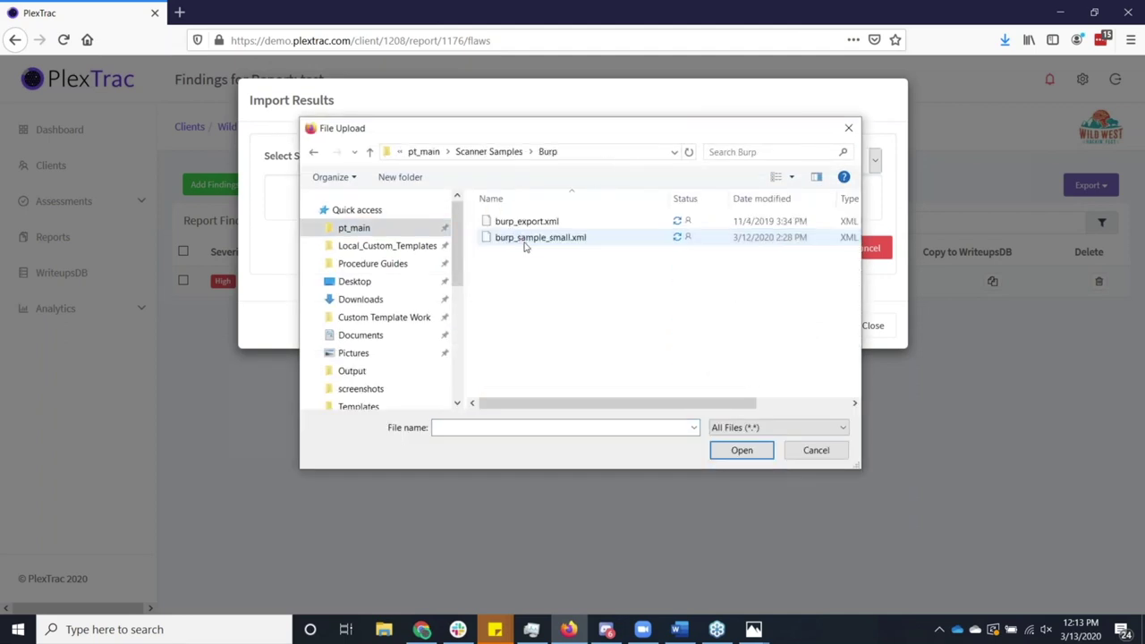
left_click(527, 240)
left_click(736, 450)
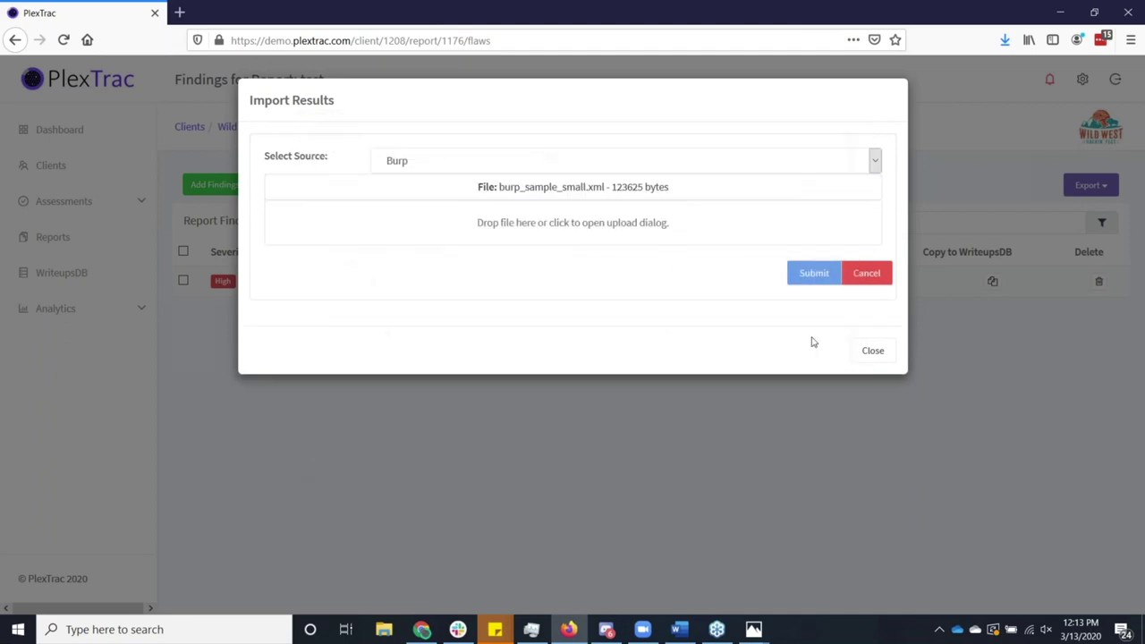
left_click(816, 276)
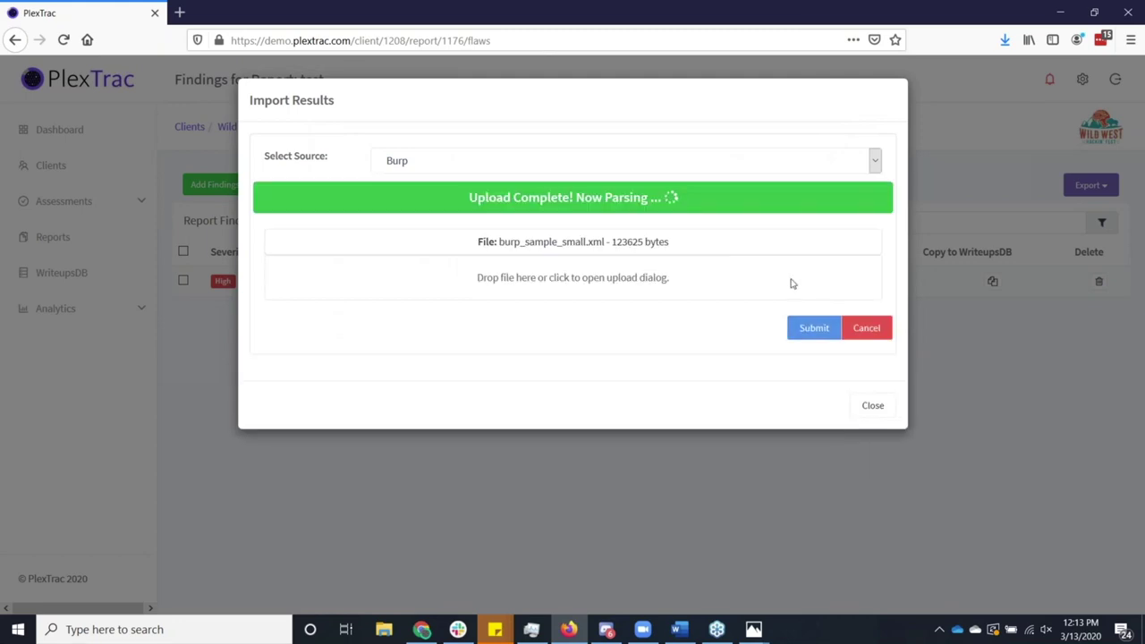
left_click(872, 410)
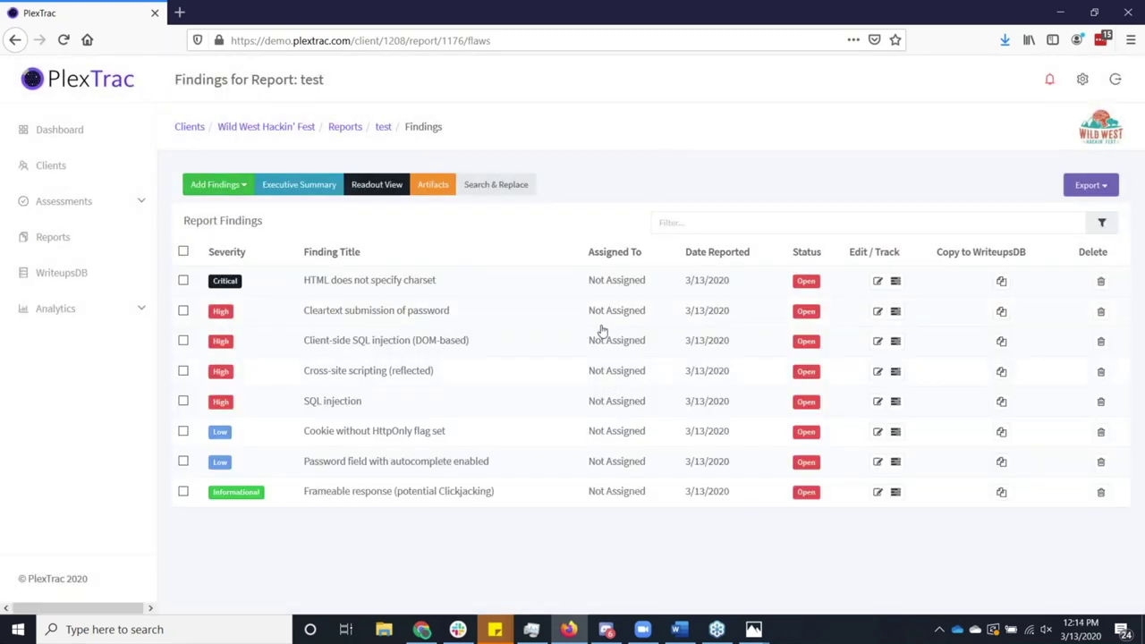
Inspect the Cleartext submission of password finding and its Scan Output evidence for /bodgeit/login.jsp.
left_click(533, 323)
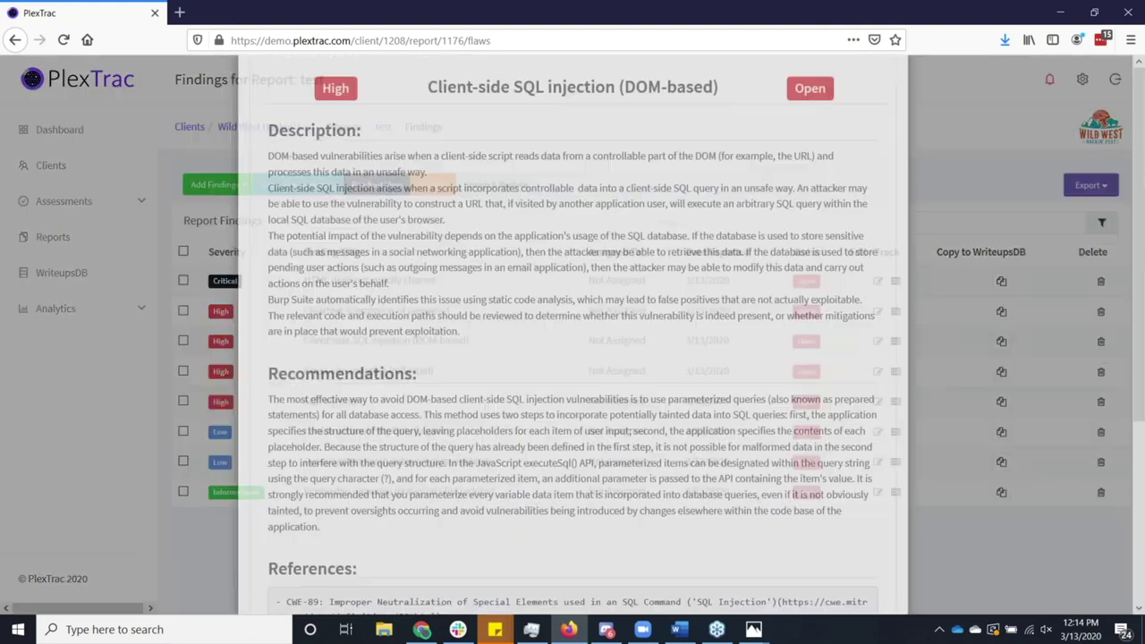
scroll(535, 323, "down", 2)
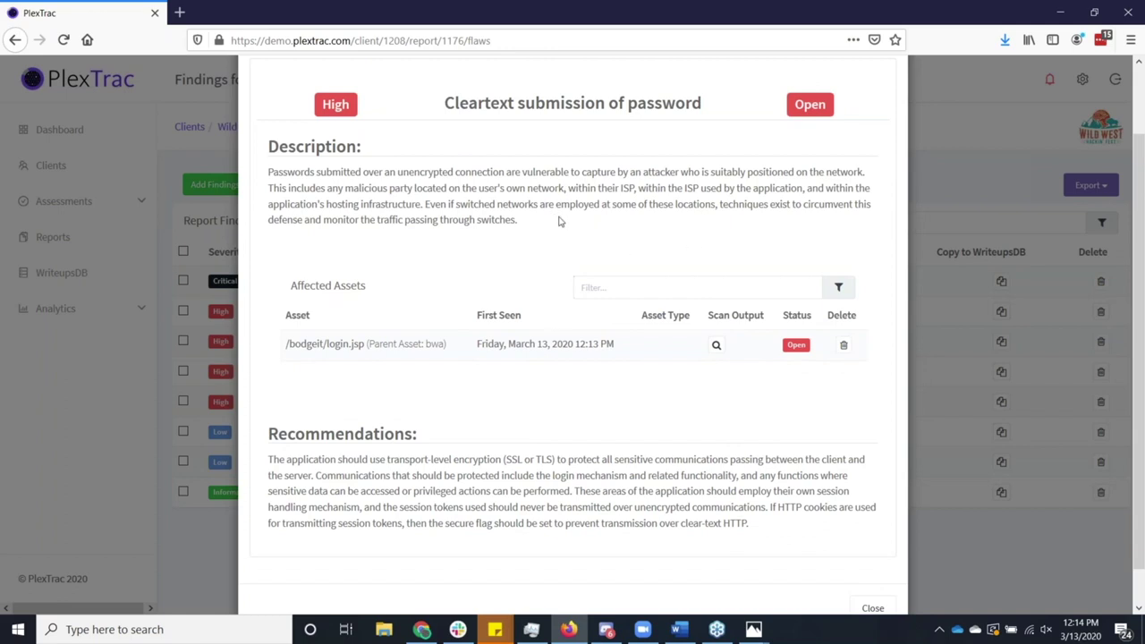
left_click(712, 351)
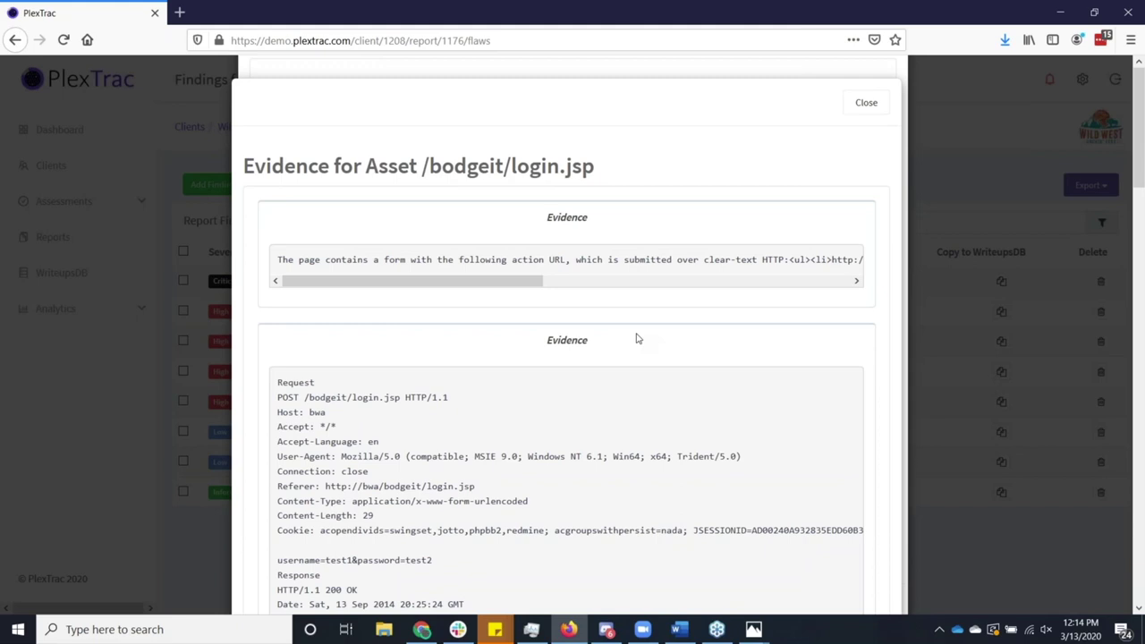
scroll(636, 339, "down", 2)
scroll(637, 339, "up", 2)
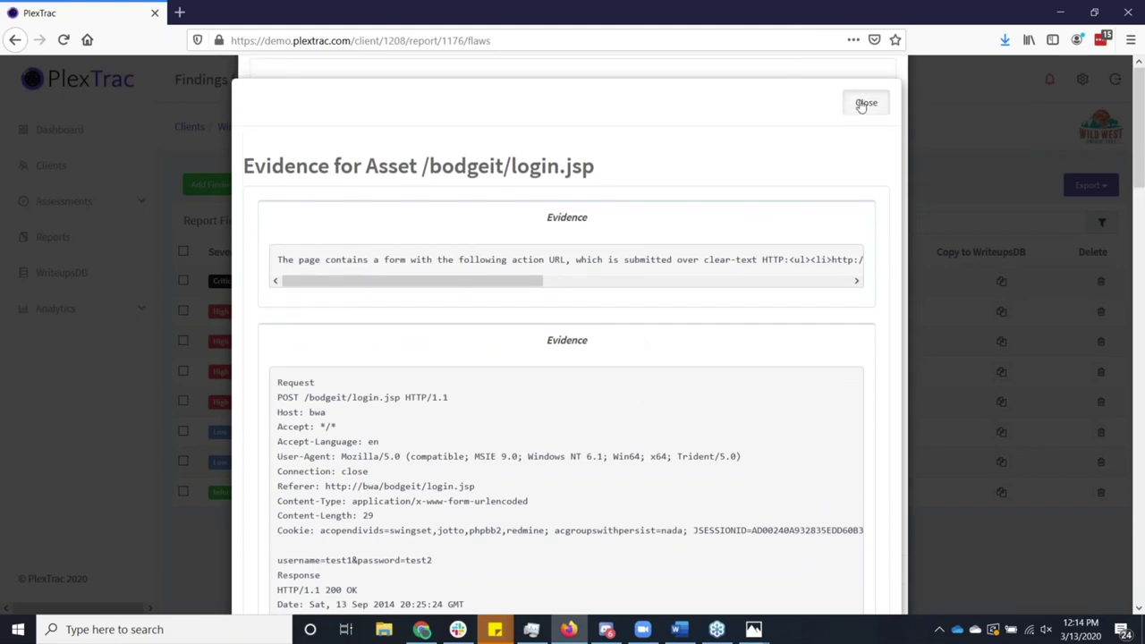
left_click(864, 104)
scroll(812, 177, "up", 2)
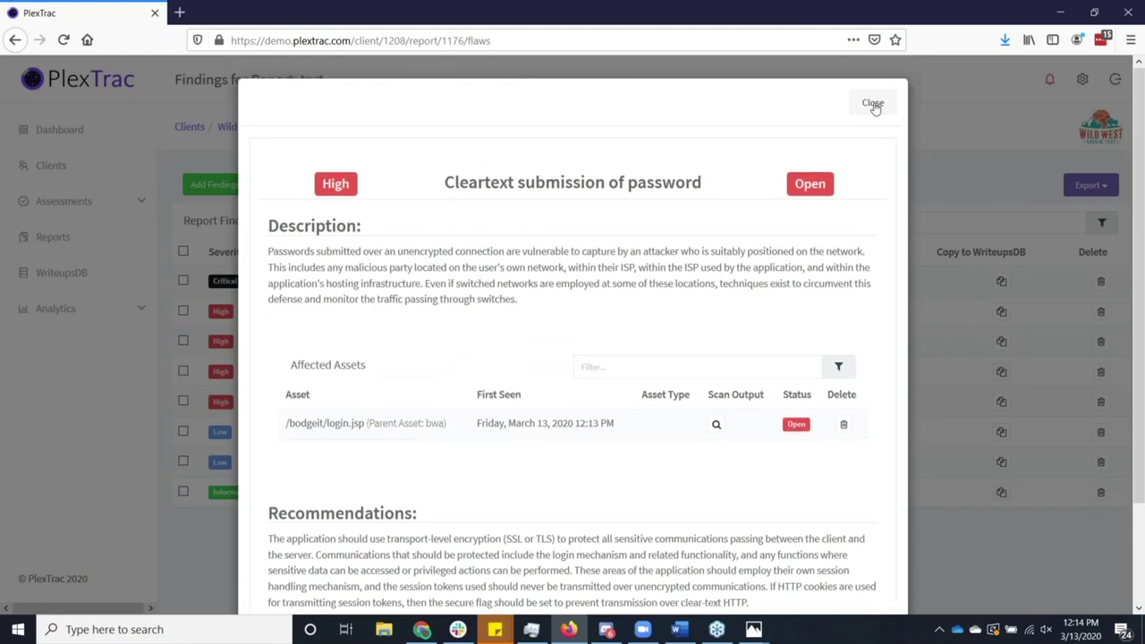
left_click(875, 106)
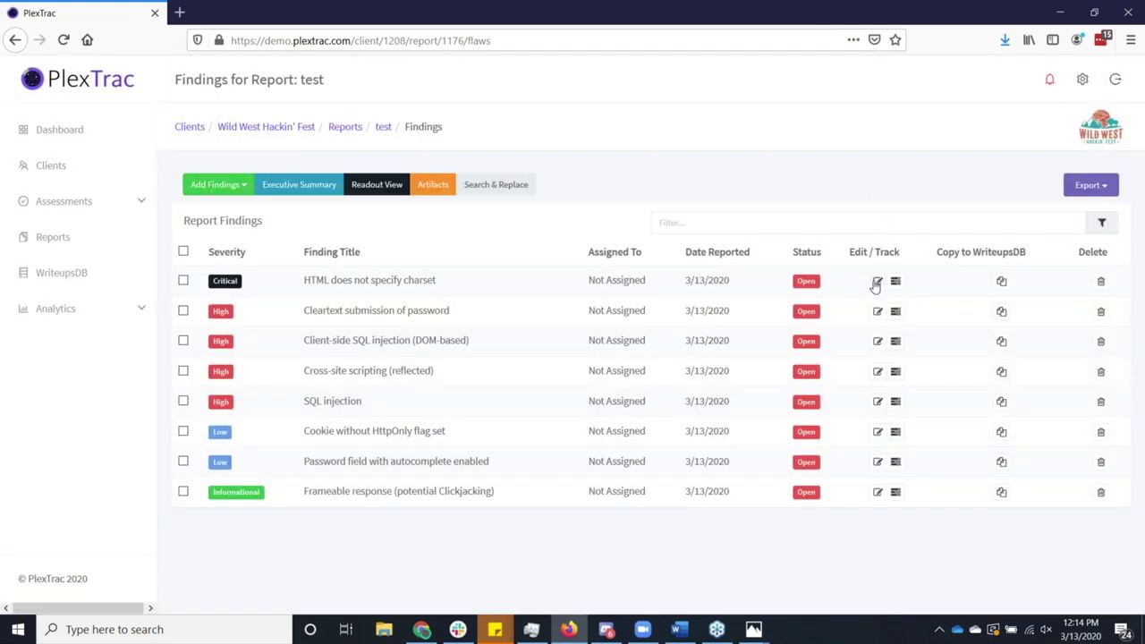
Edit the Cleartext submission of password finding and set its severity to Medium.
left_click(878, 311)
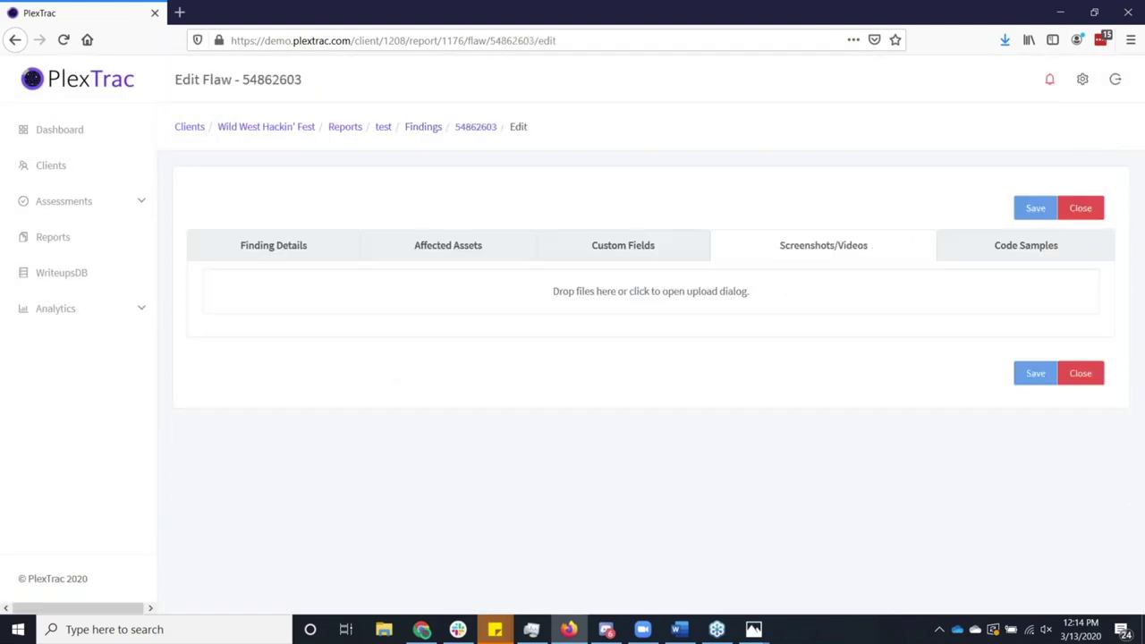
left_click(336, 257)
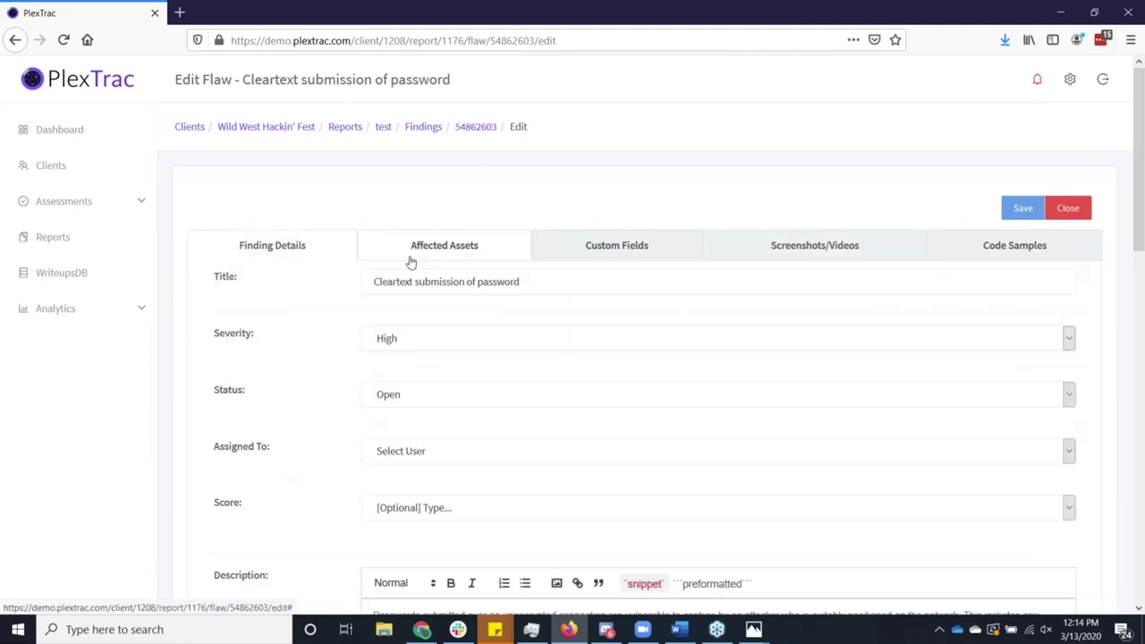
left_click(457, 344)
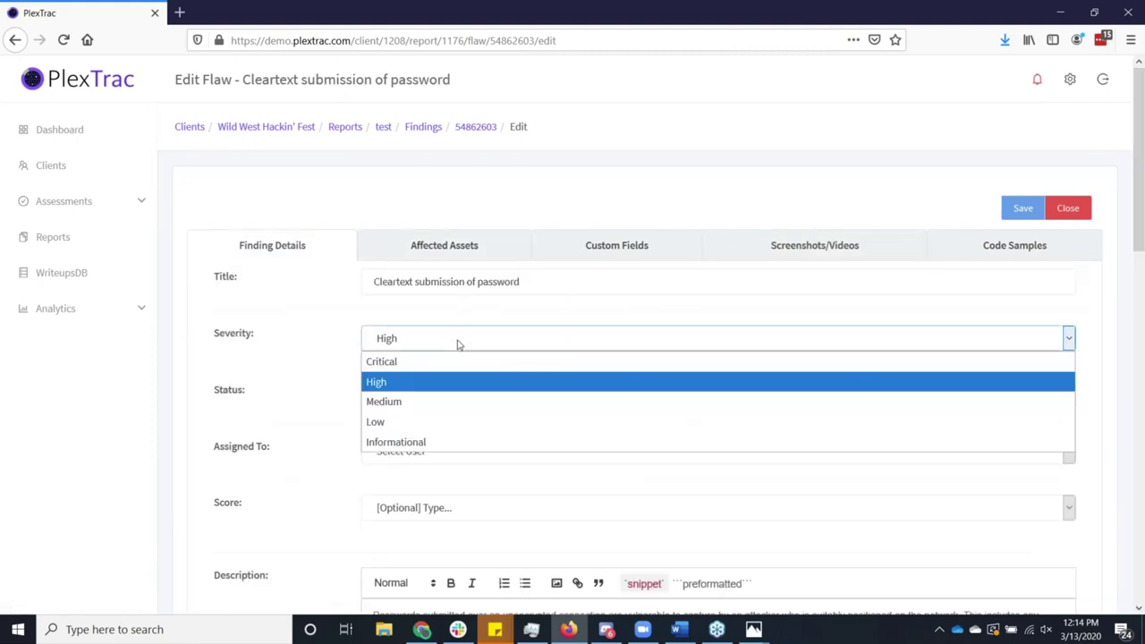
left_click(455, 400)
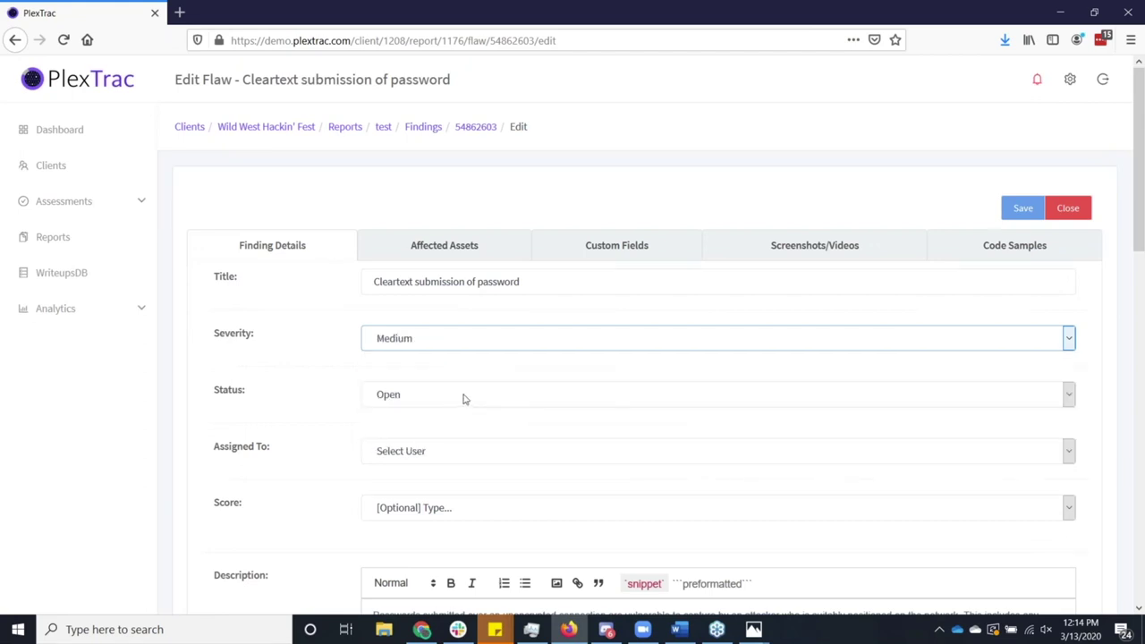
scroll(462, 399, "down", 5)
scroll(463, 399, "down", 7)
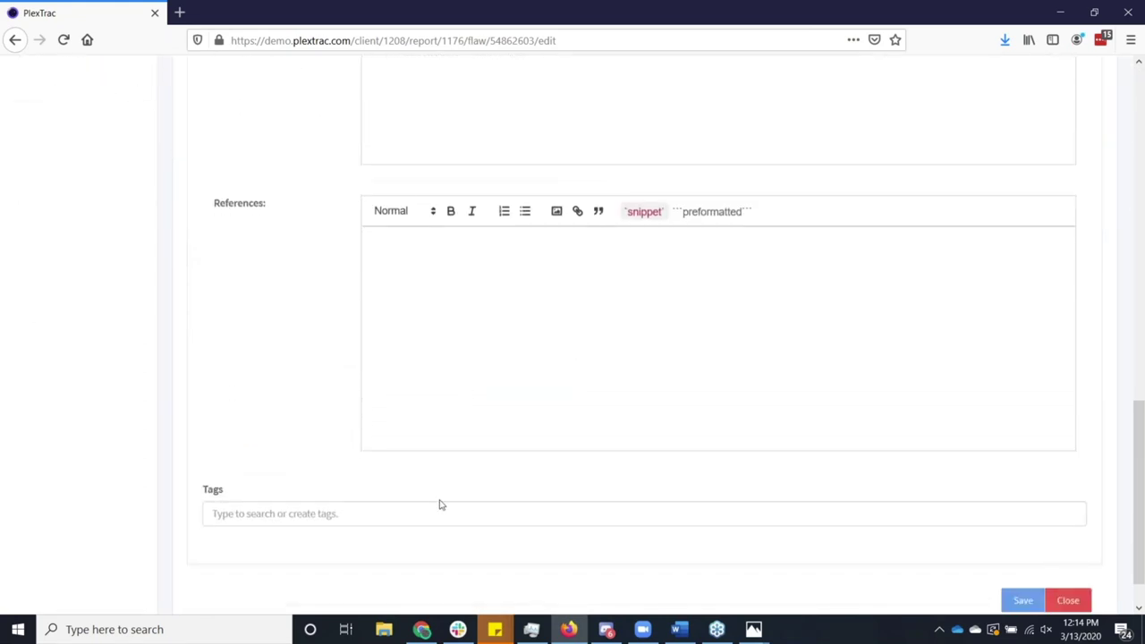
Tag it ta001_initial_access, save, and return to the findings list.
left_click(449, 507)
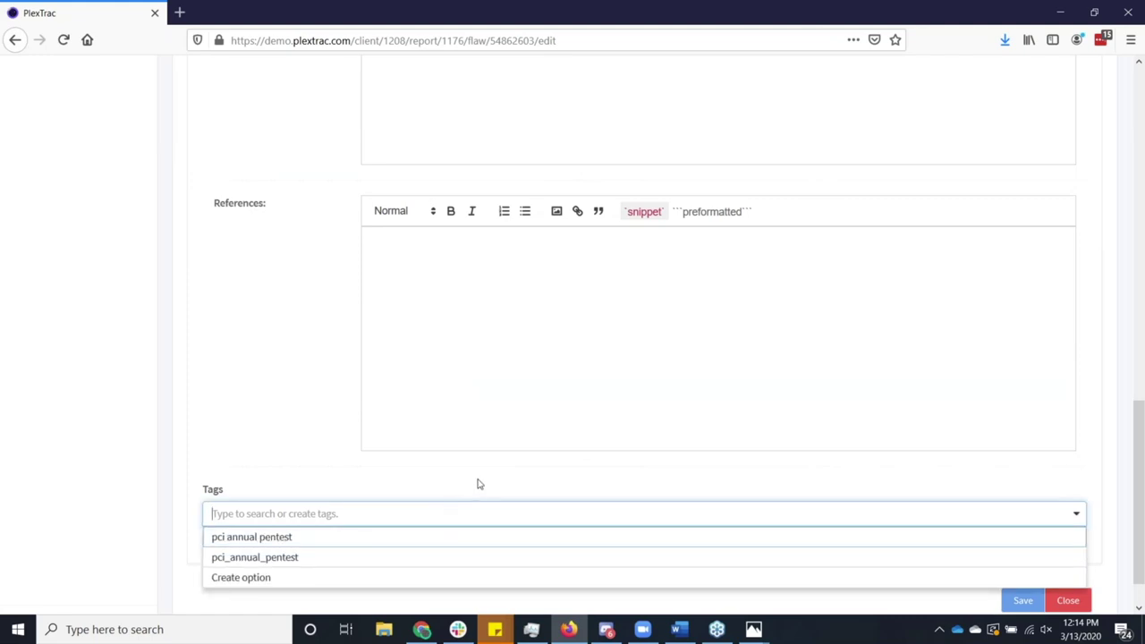
type("ta")
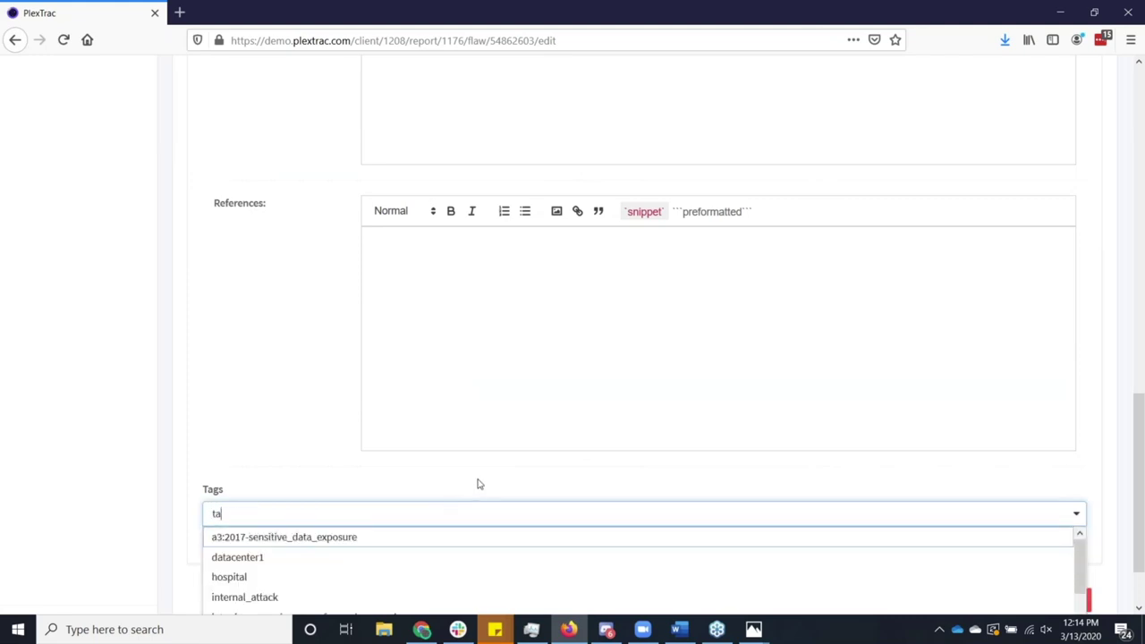
type("0")
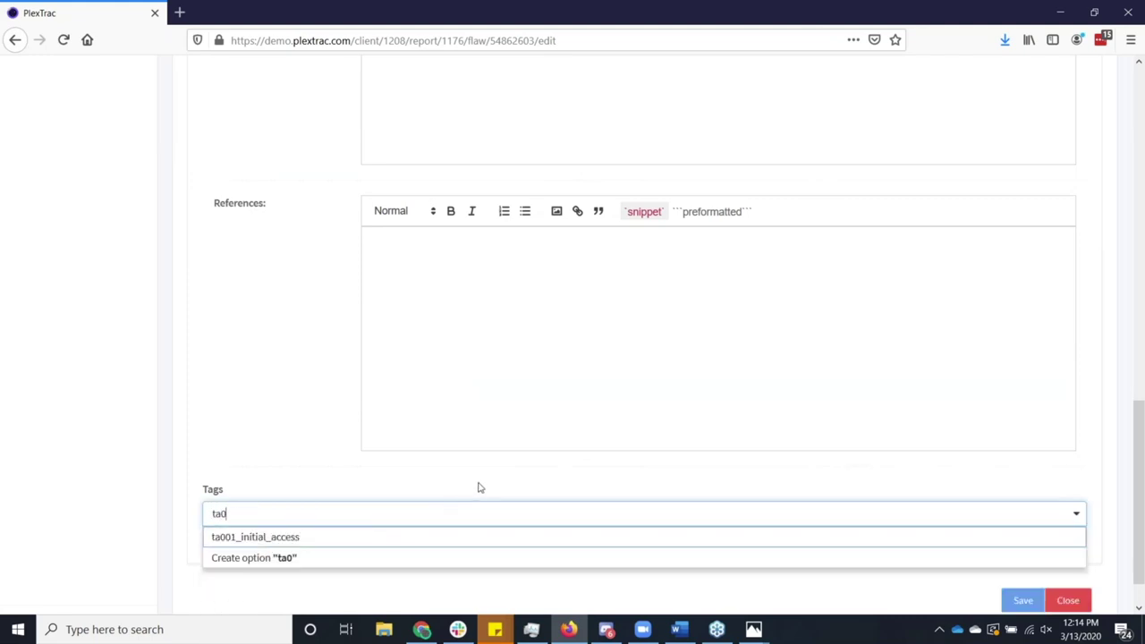
left_click(399, 544)
left_click(418, 499)
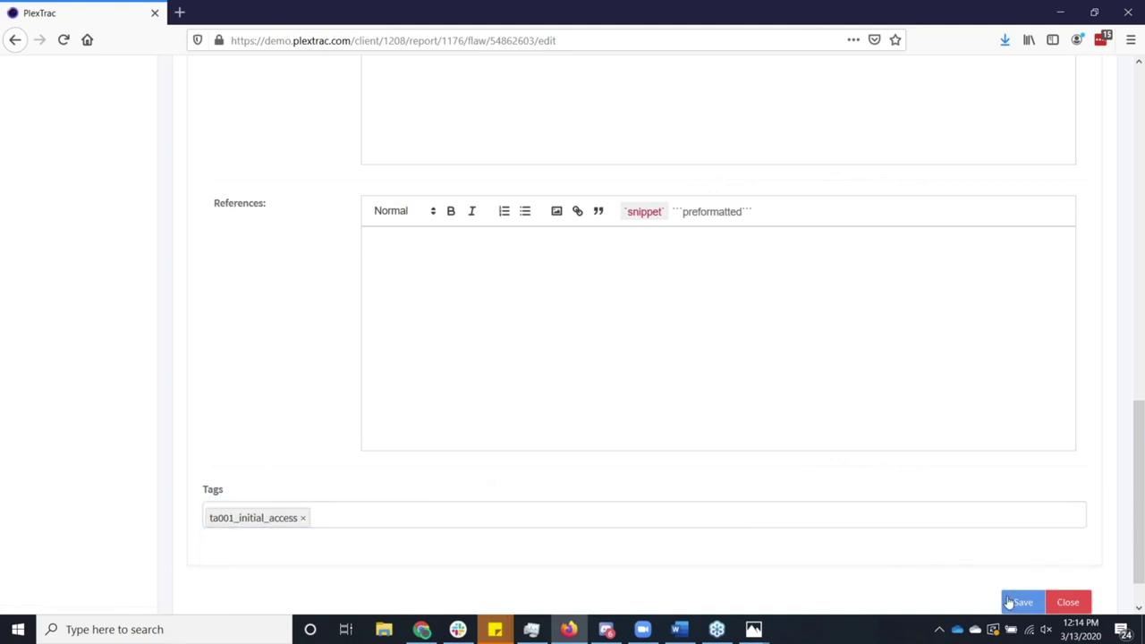
left_click(1008, 599)
scroll(925, 475, "up", 15)
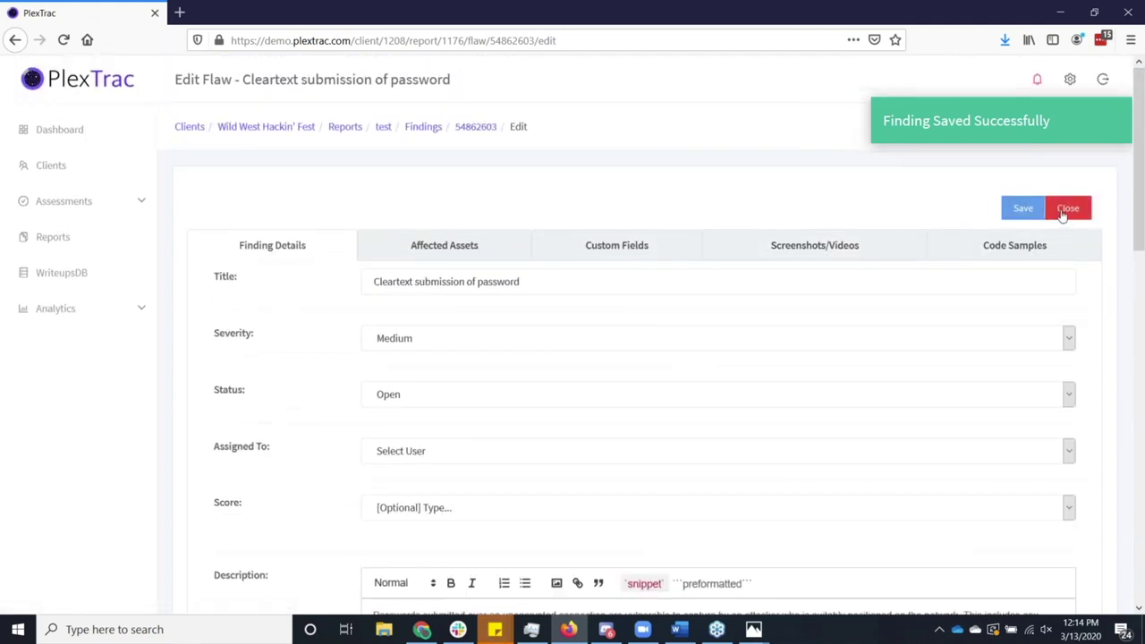
left_click(1062, 212)
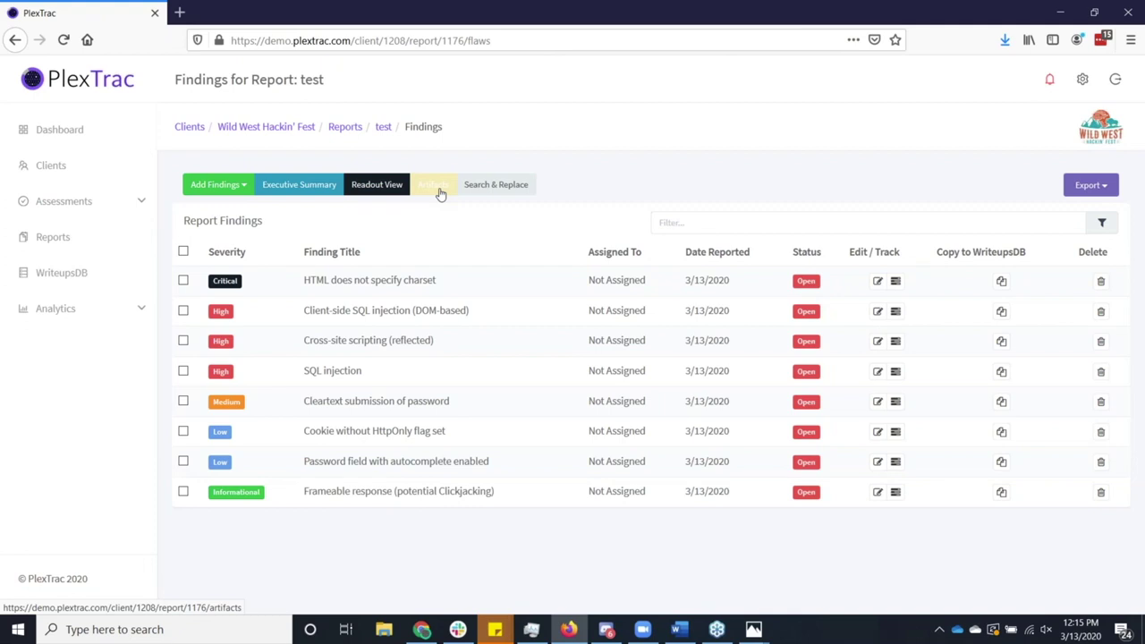
Upload burp_sample_small.xml to the report's Artifacts, then show the test report's Executive Summary.
left_click(439, 191)
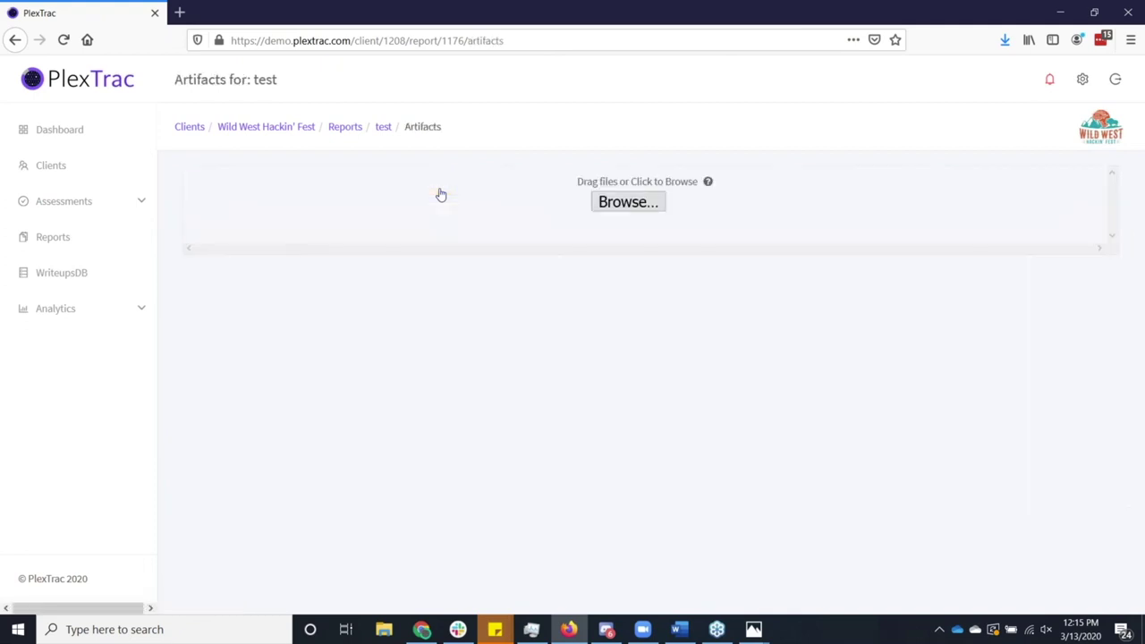
left_click(615, 204)
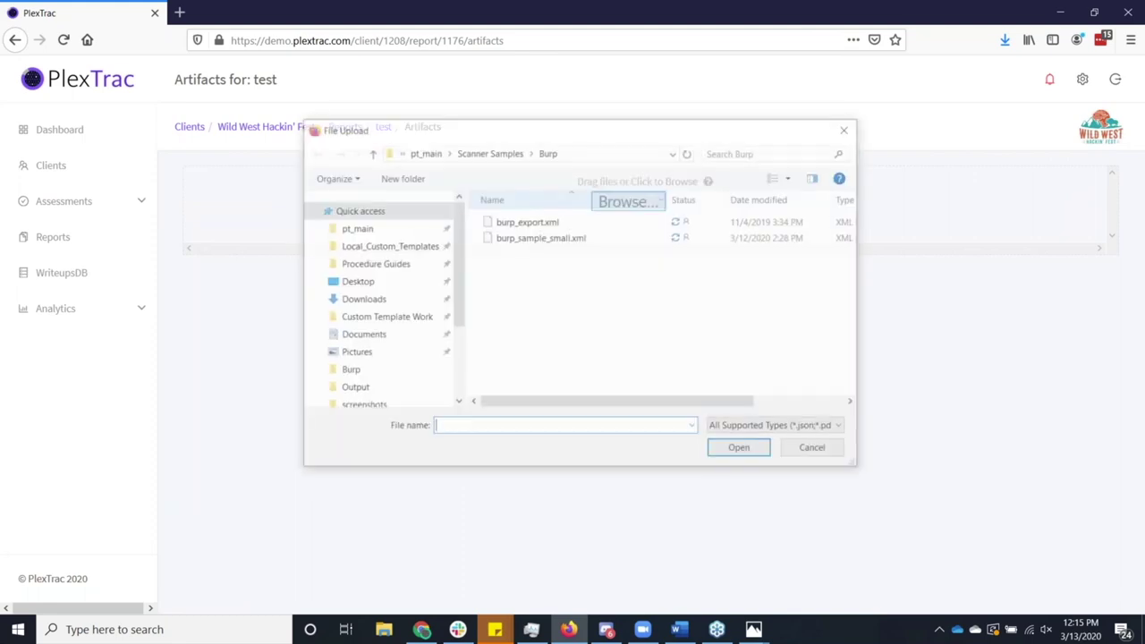
left_click(583, 238)
left_click(748, 452)
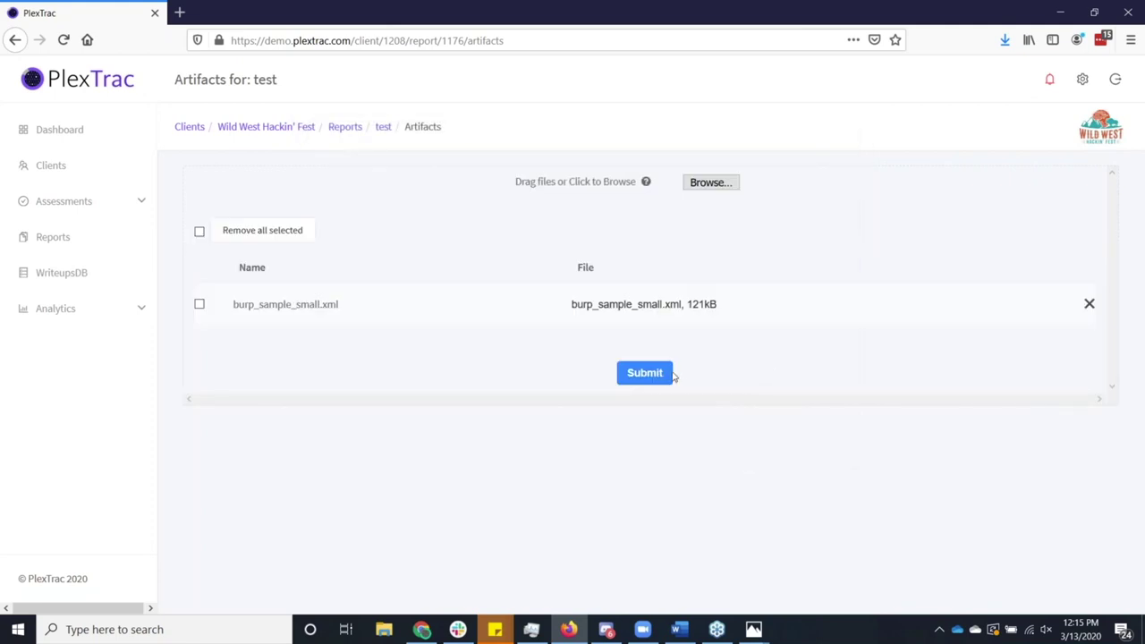
left_click(645, 373)
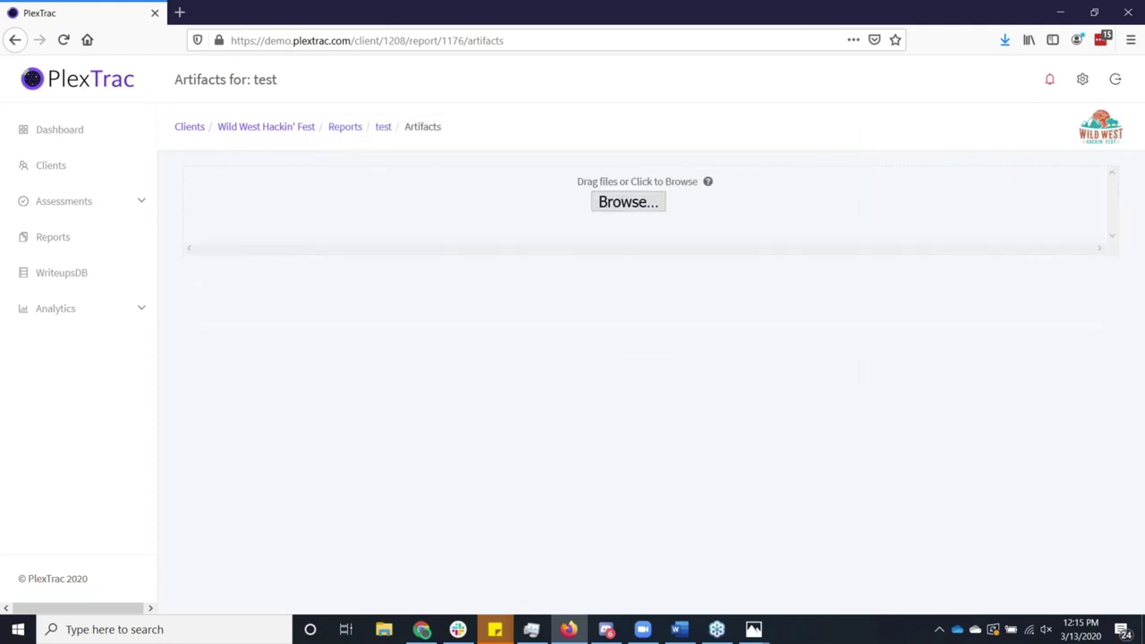
left_click(385, 128)
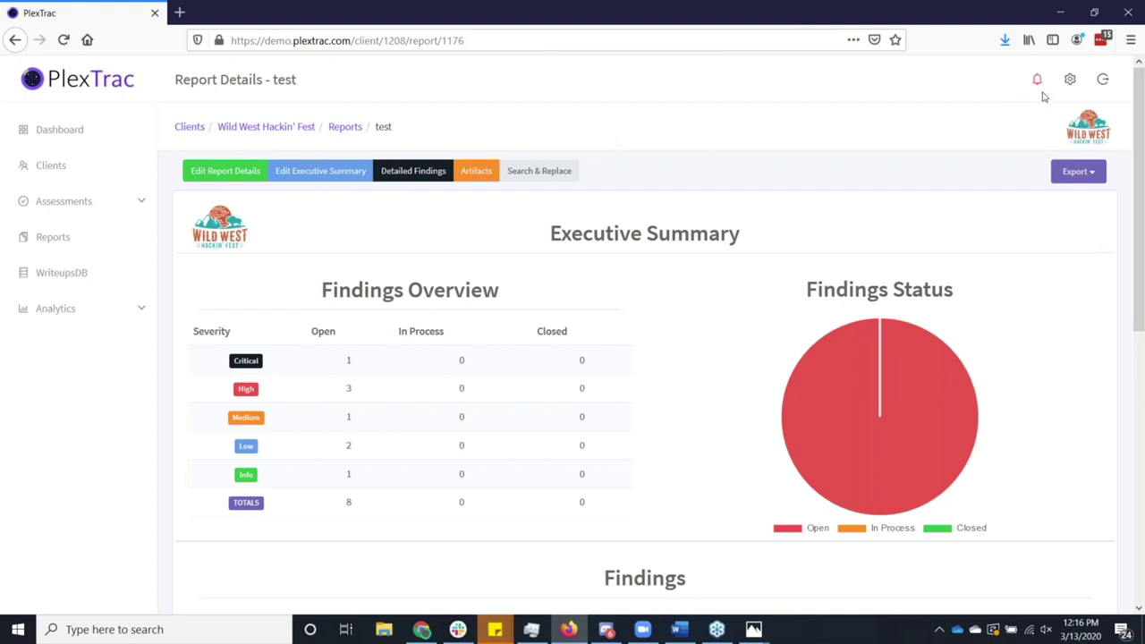
Read the role descriptions in Account Admin's New User form without saving.
left_click(1071, 84)
left_click(1035, 140)
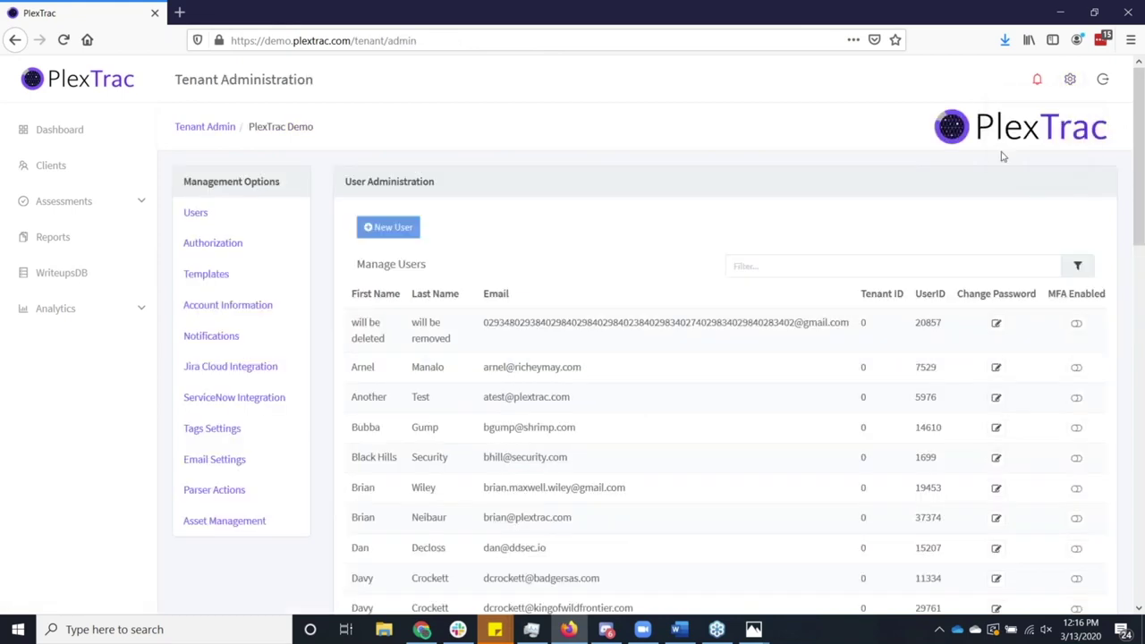
left_click(408, 231)
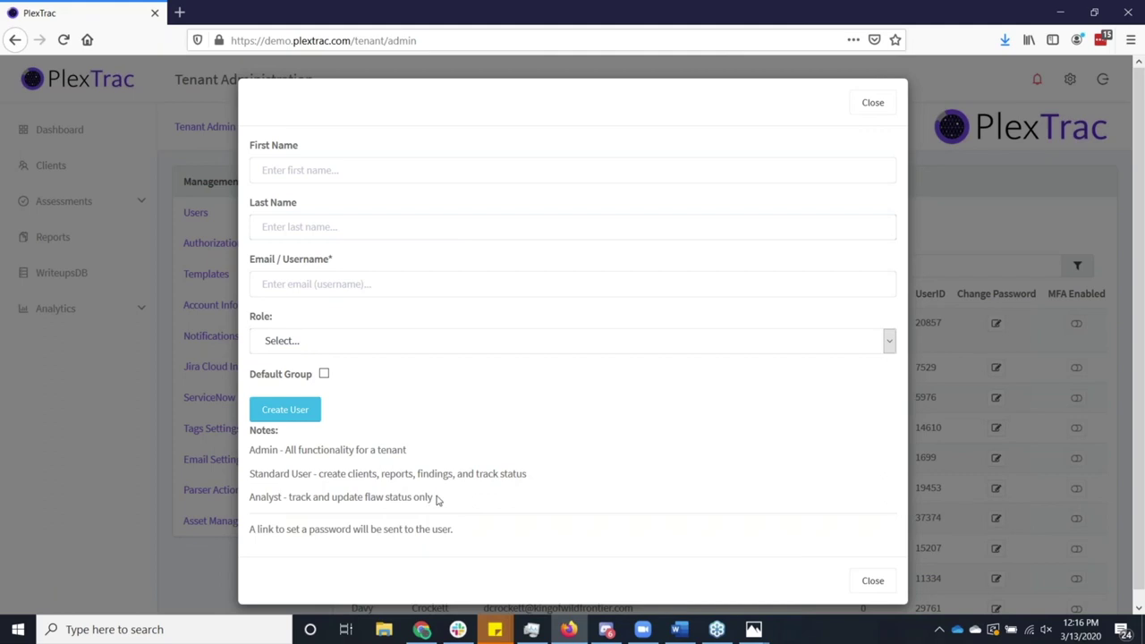
left_click_drag(433, 499, 250, 512)
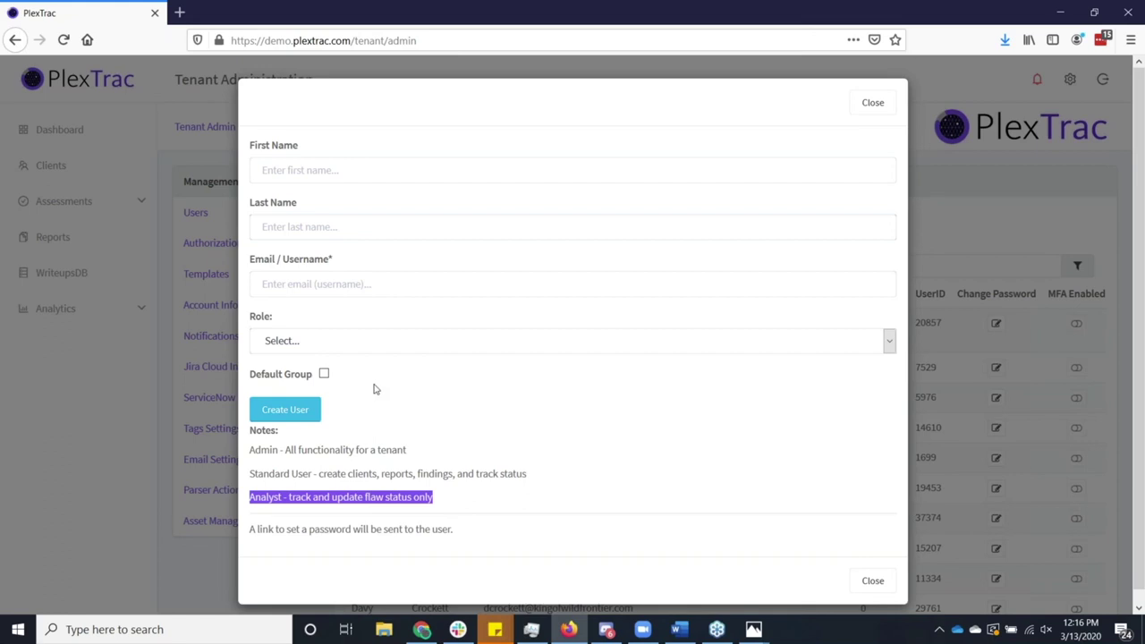
left_click(868, 103)
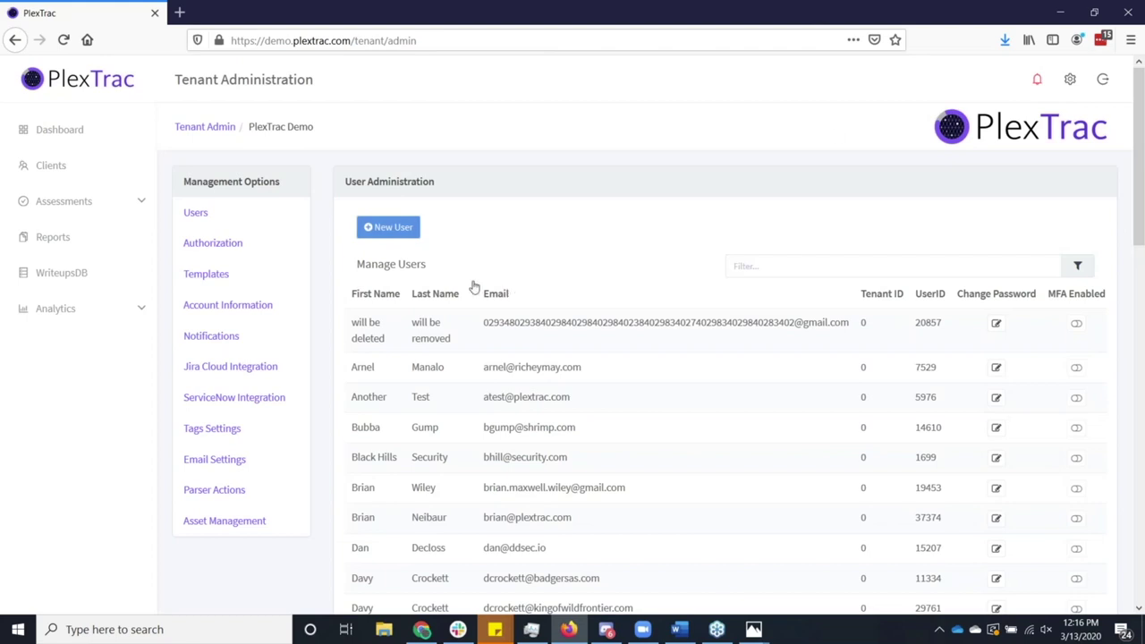
Show the User Authorization list for the Wild West Hackin' Fest client.
left_click(222, 244)
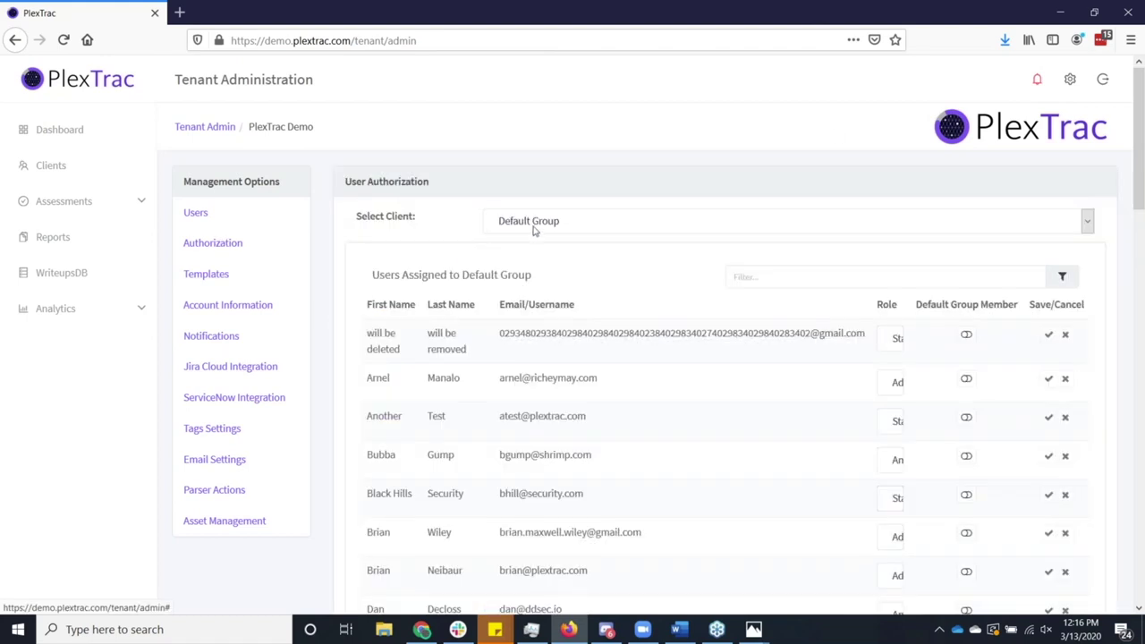
left_click(537, 223)
left_click(550, 285)
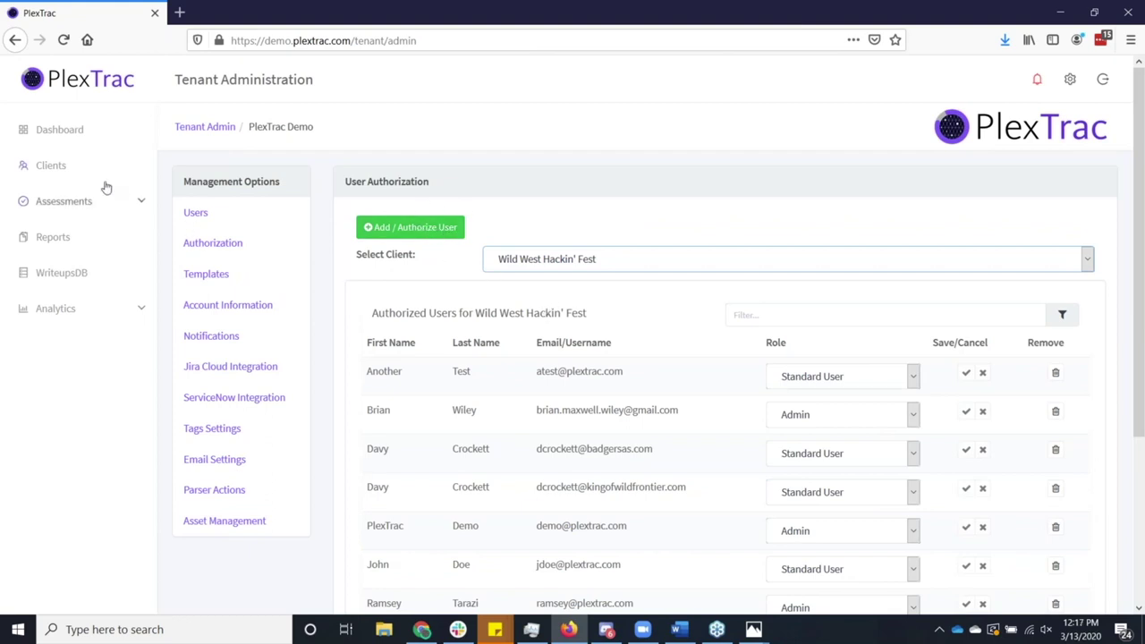
Go via Wild West Hackin' Fest to the Rootin' Tootin' report findings and show export formats.
left_click(69, 171)
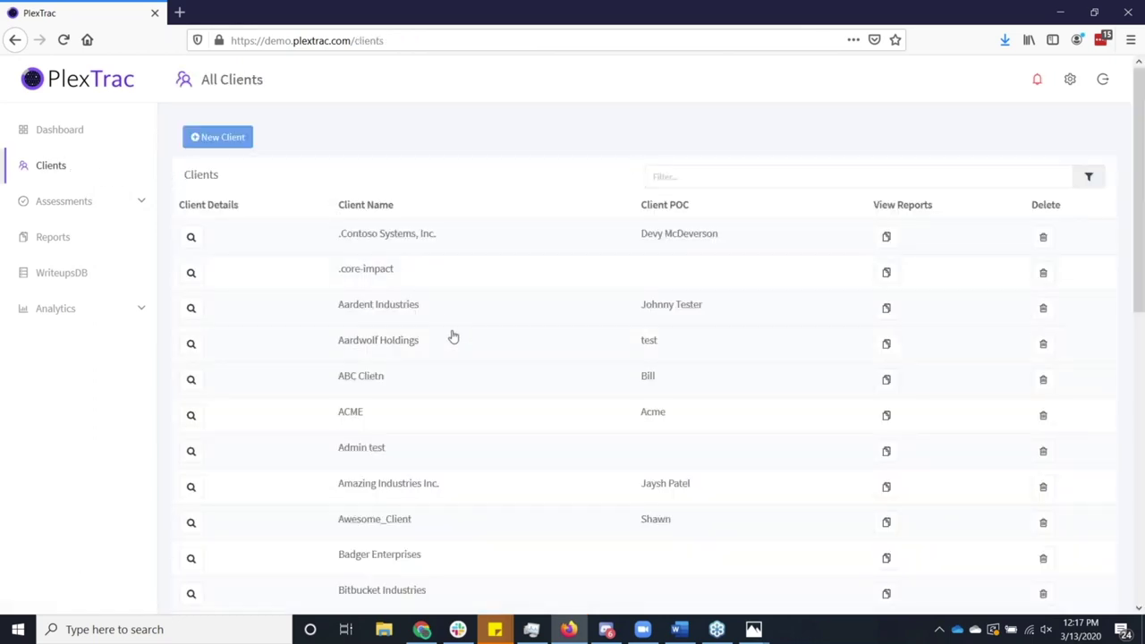
scroll(504, 468, "down", 6)
scroll(522, 498, "down", 1)
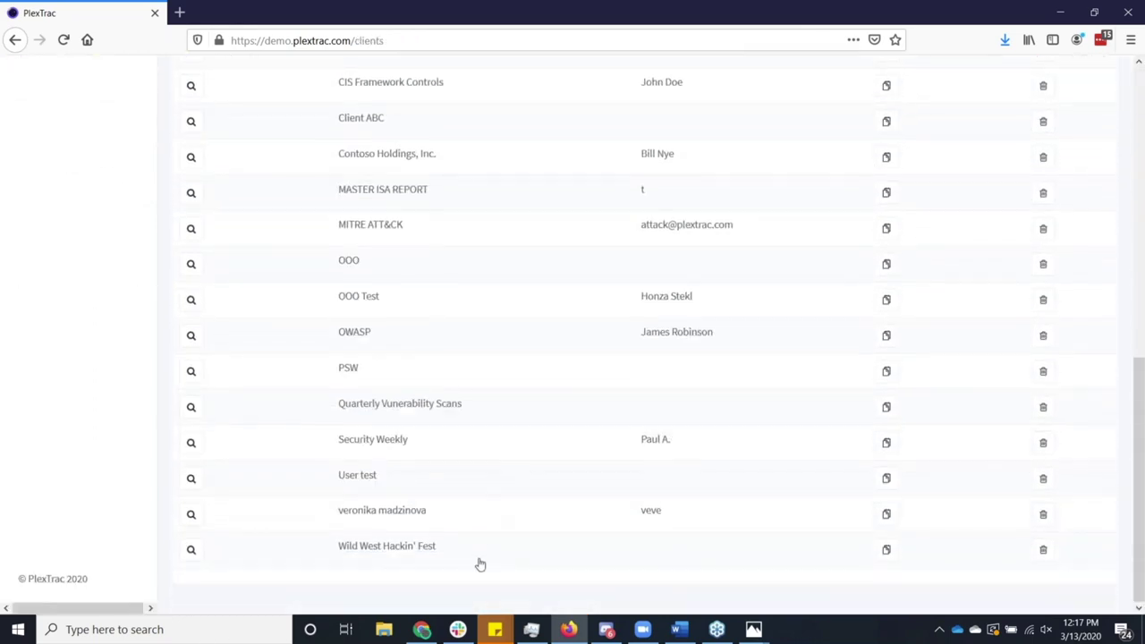
left_click(471, 556)
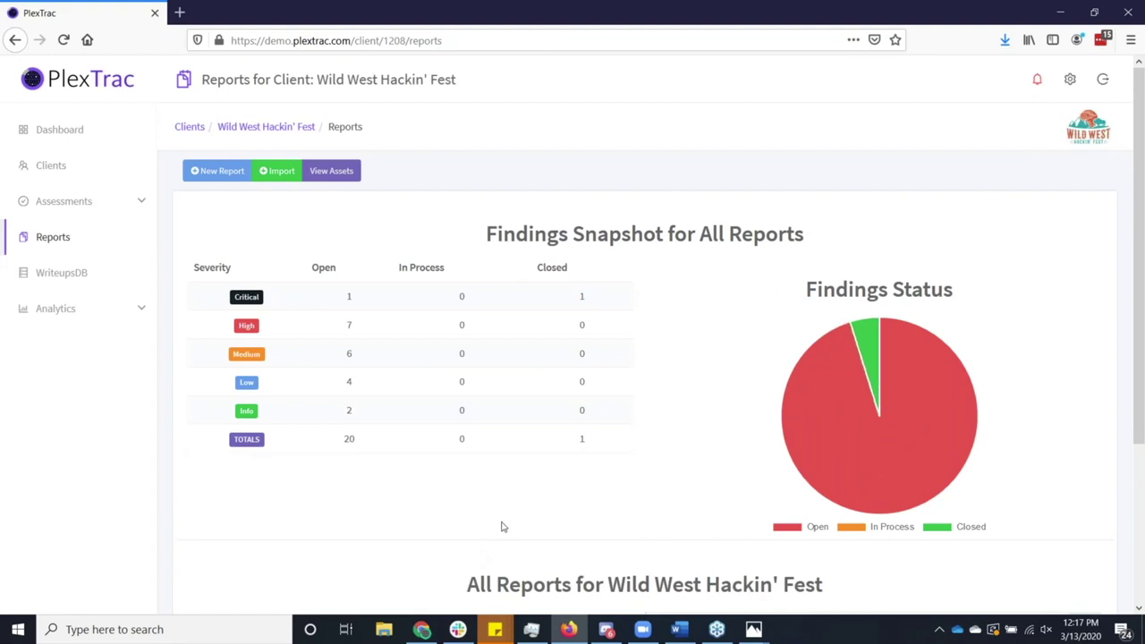
scroll(500, 528, "down", 3)
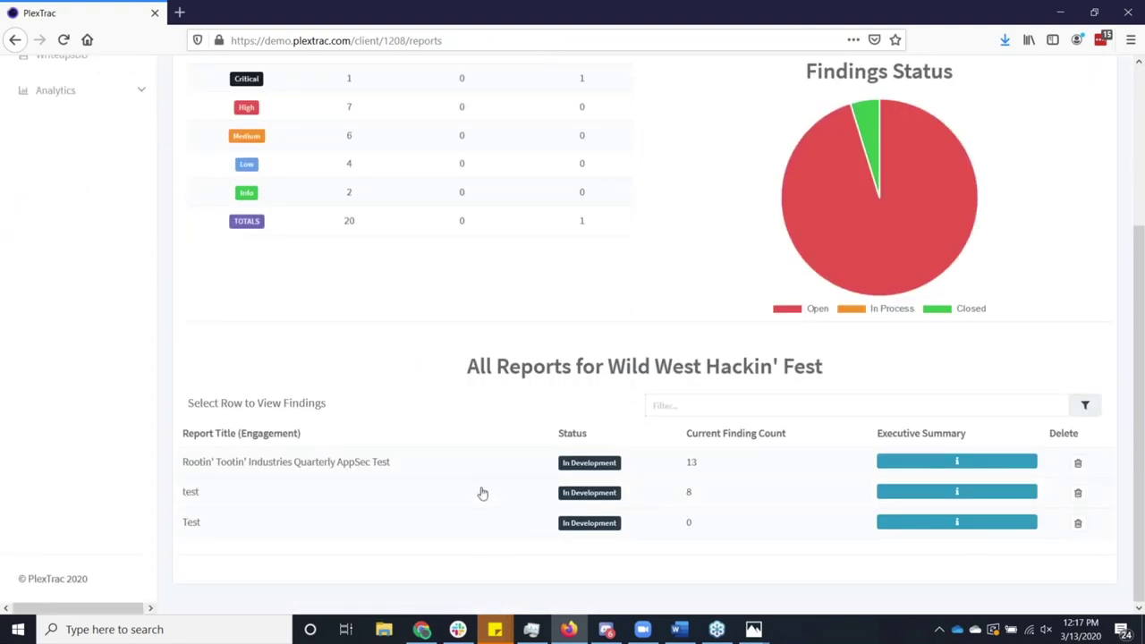
left_click(483, 468)
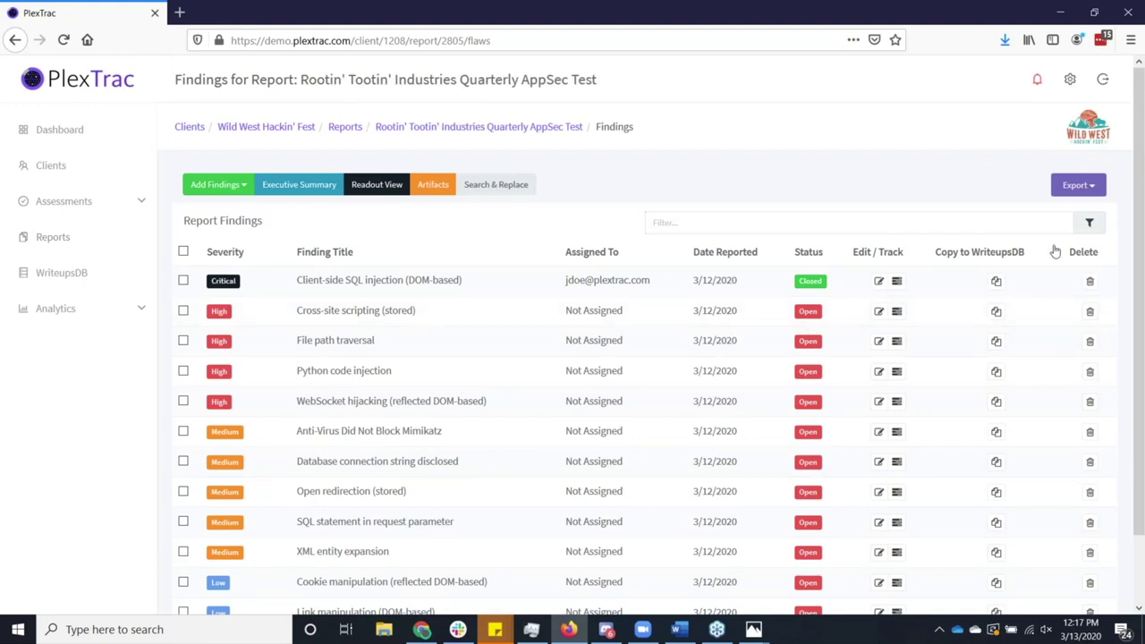
left_click(1076, 190)
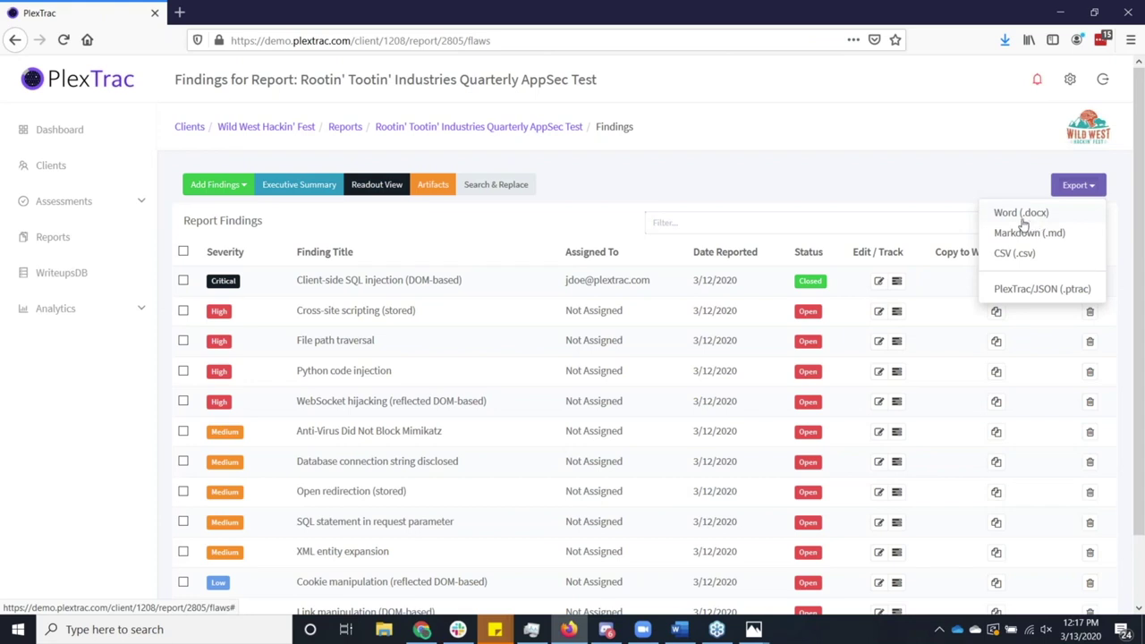
Export the Rootin' Tootin' report as Word (.docx) and confirm saving the file.
left_click(1027, 218)
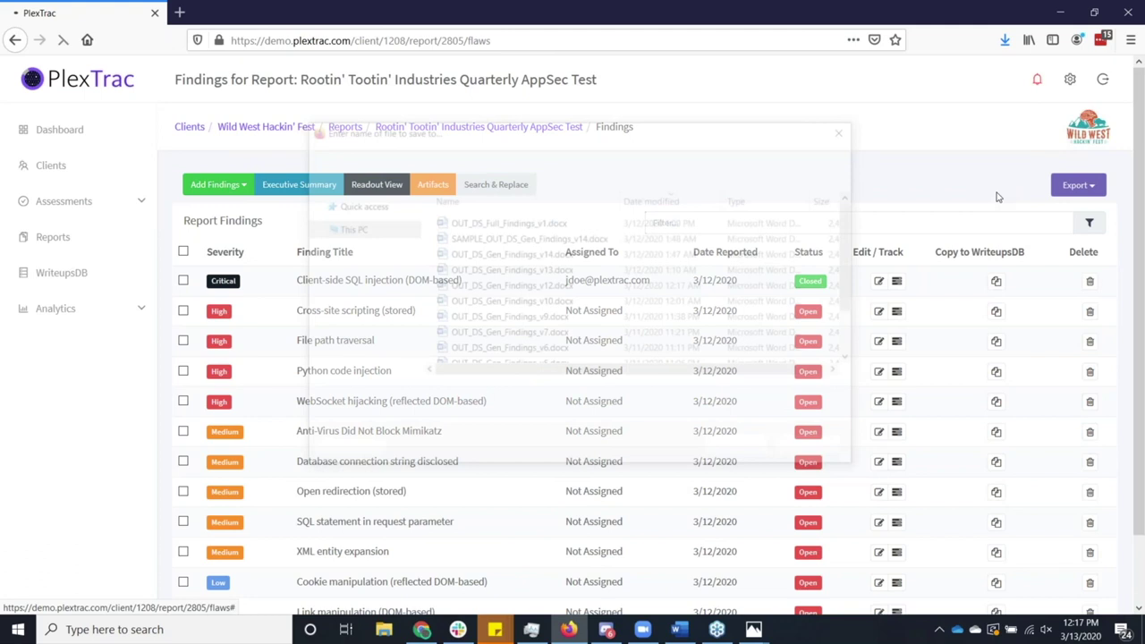
key("Return")
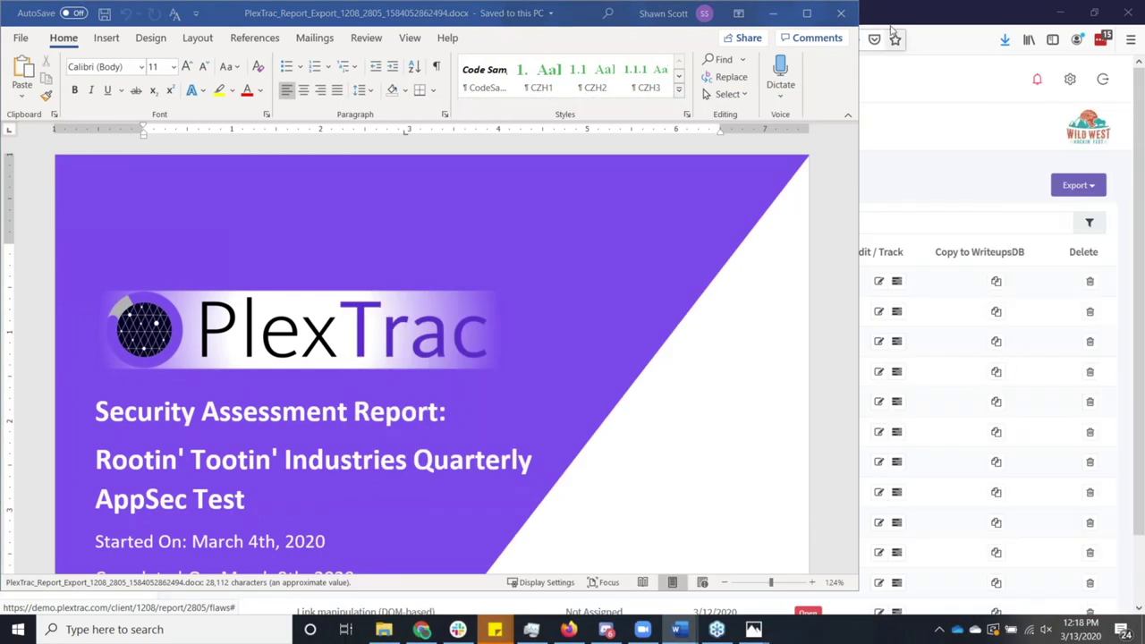
Scroll past Finding 1's CWE references to Finding 2: Cross-site scripting (stored).
scroll(713, 271, "down", 10)
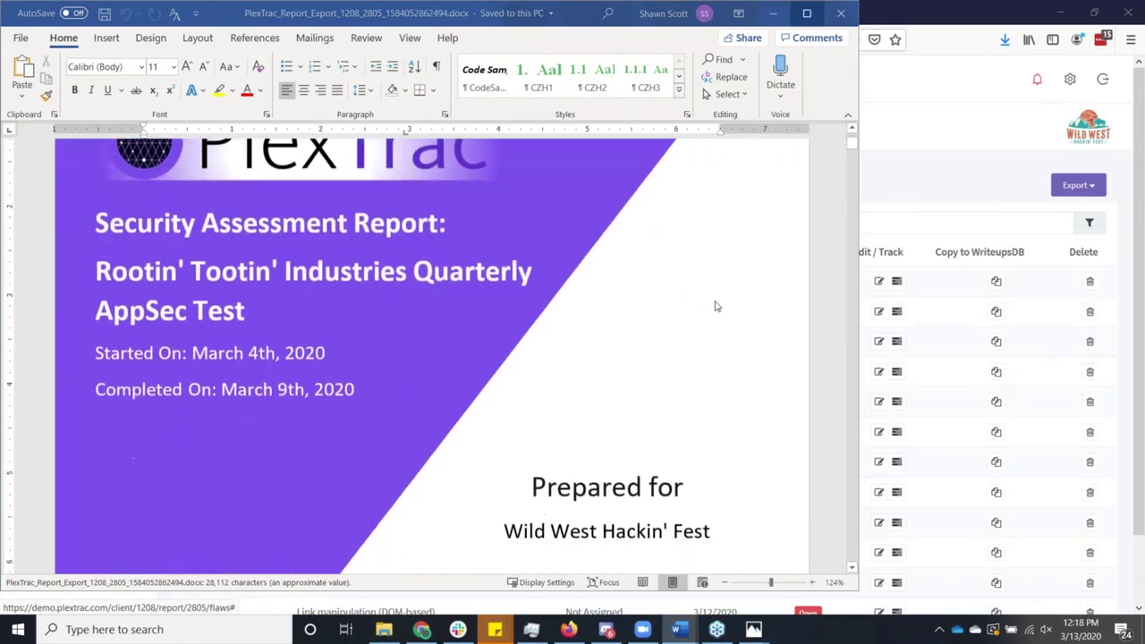
scroll(714, 311, "down", 10)
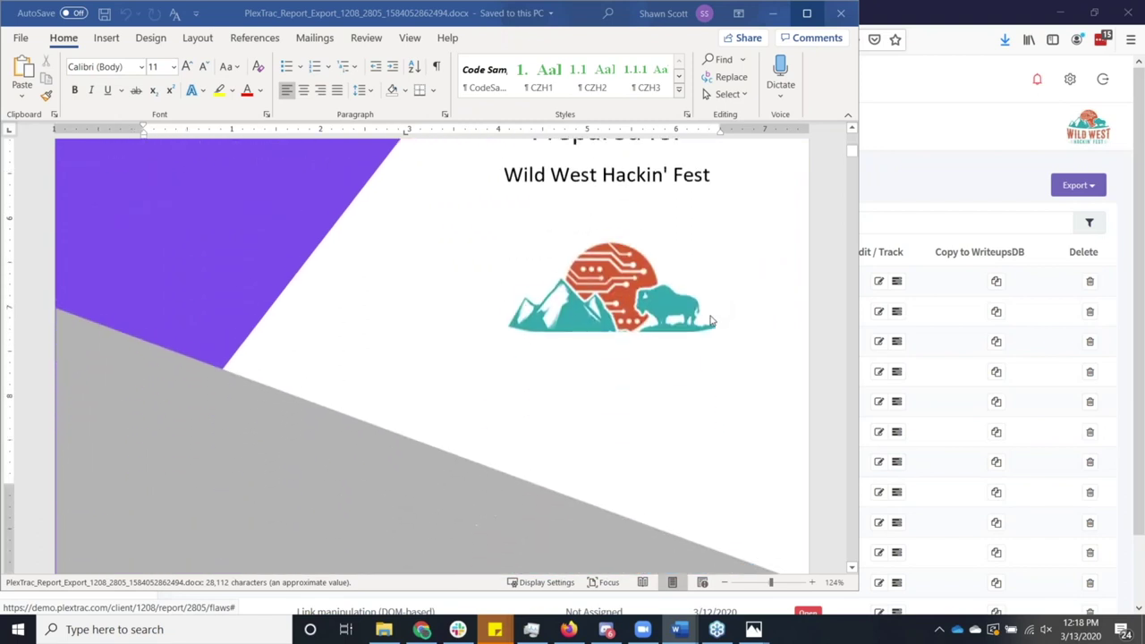
scroll(435, 478, "down", 5)
scroll(405, 435, "down", 6)
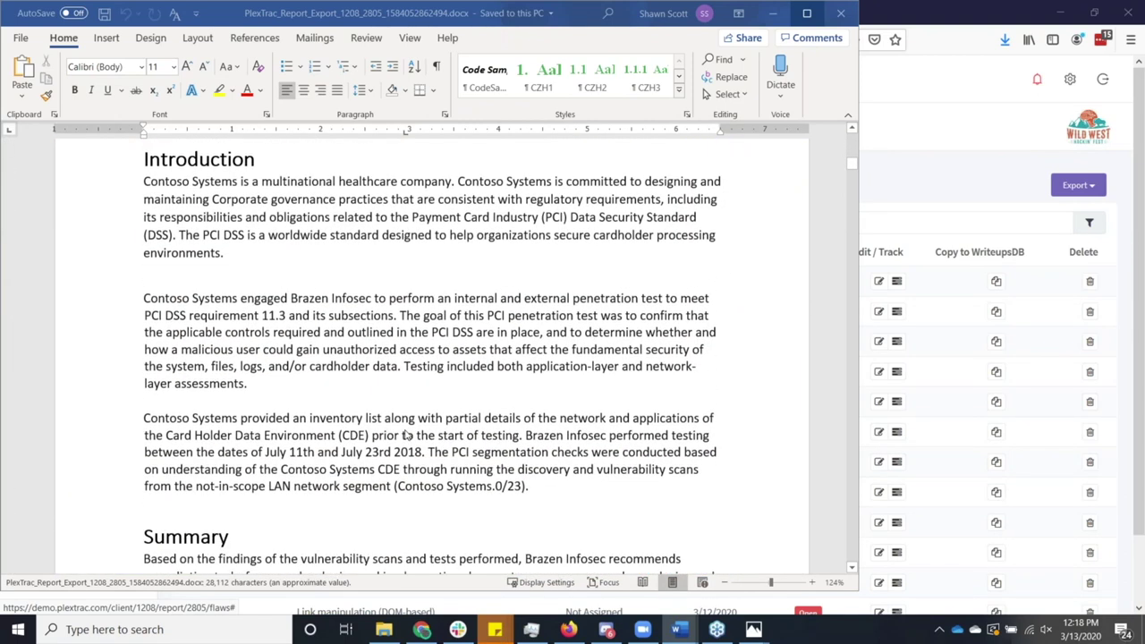
scroll(404, 435, "down", 6)
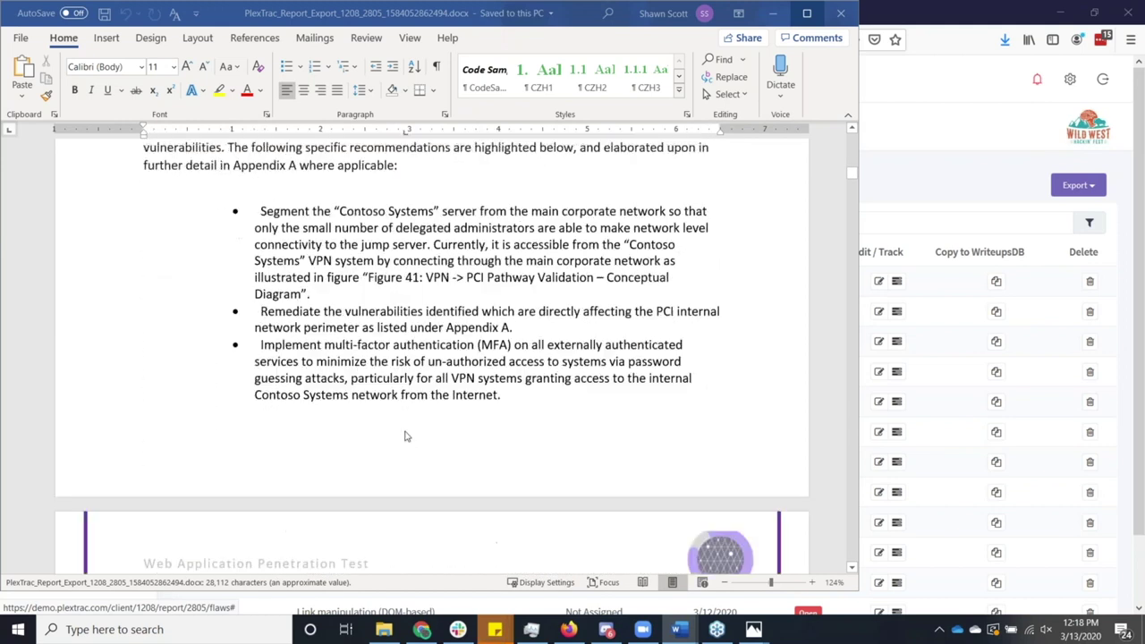
scroll(405, 435, "down", 4)
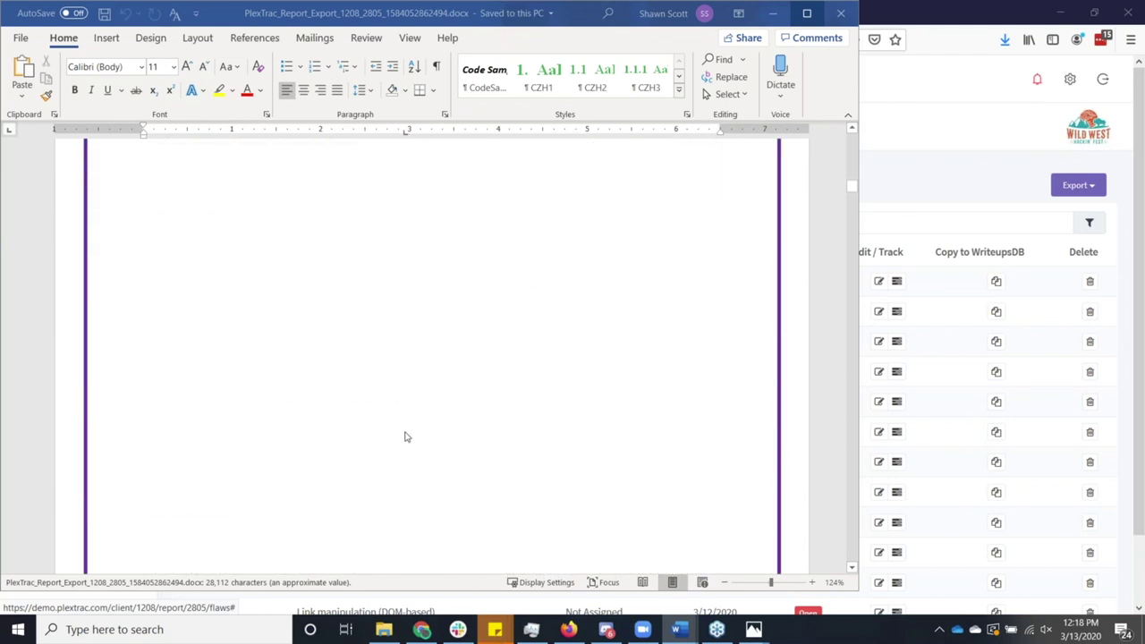
scroll(404, 436, "down", 7)
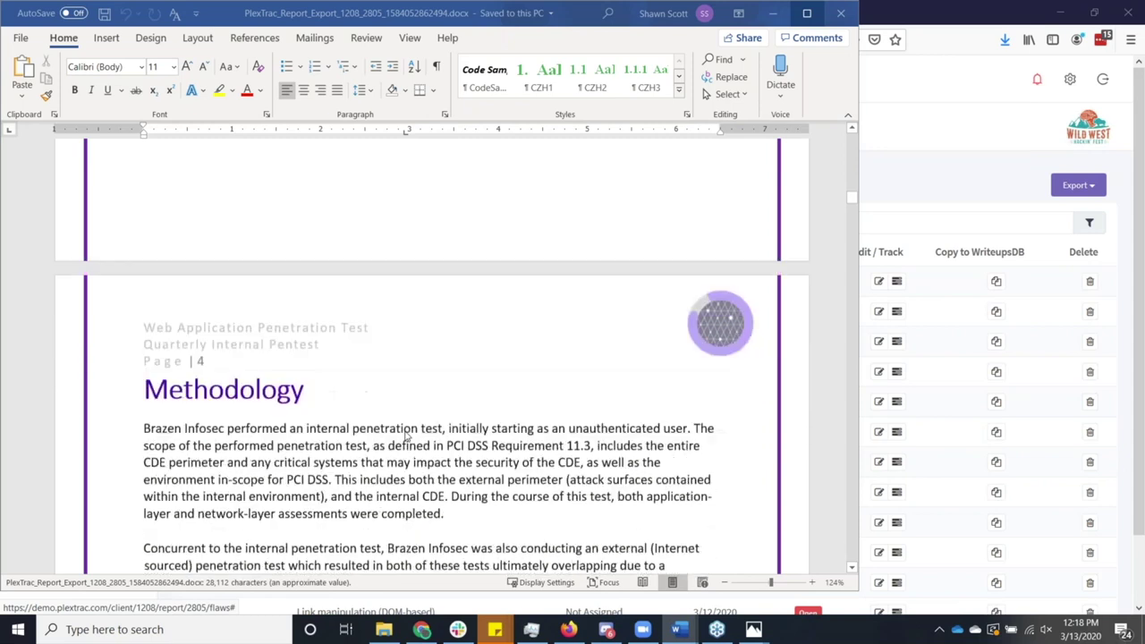
scroll(404, 434, "down", 8)
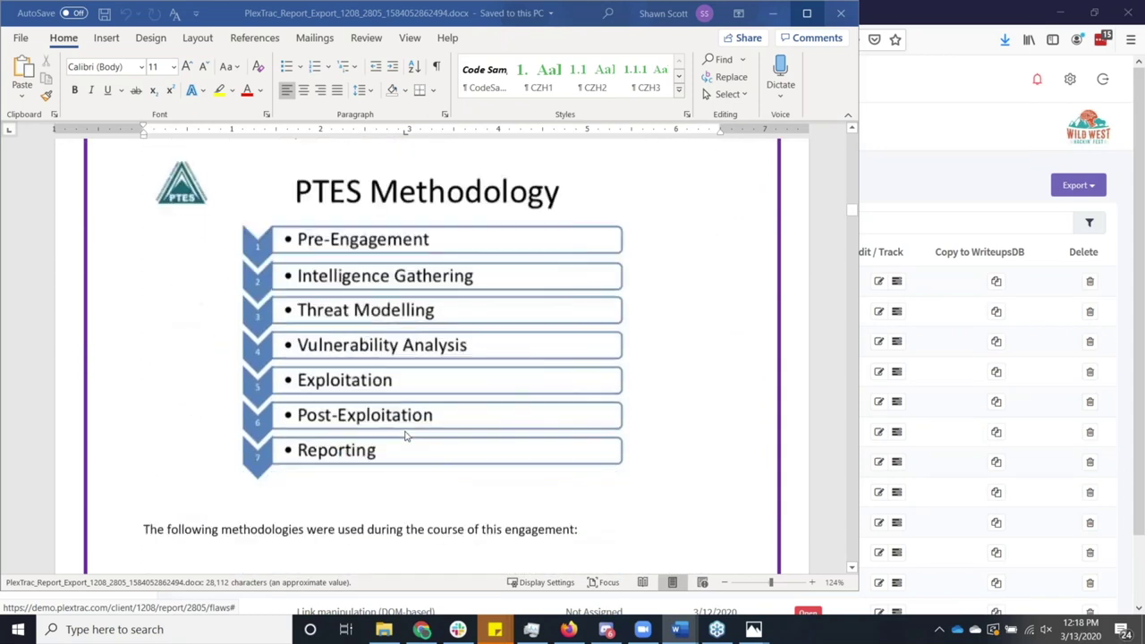
scroll(404, 434, "down", 10)
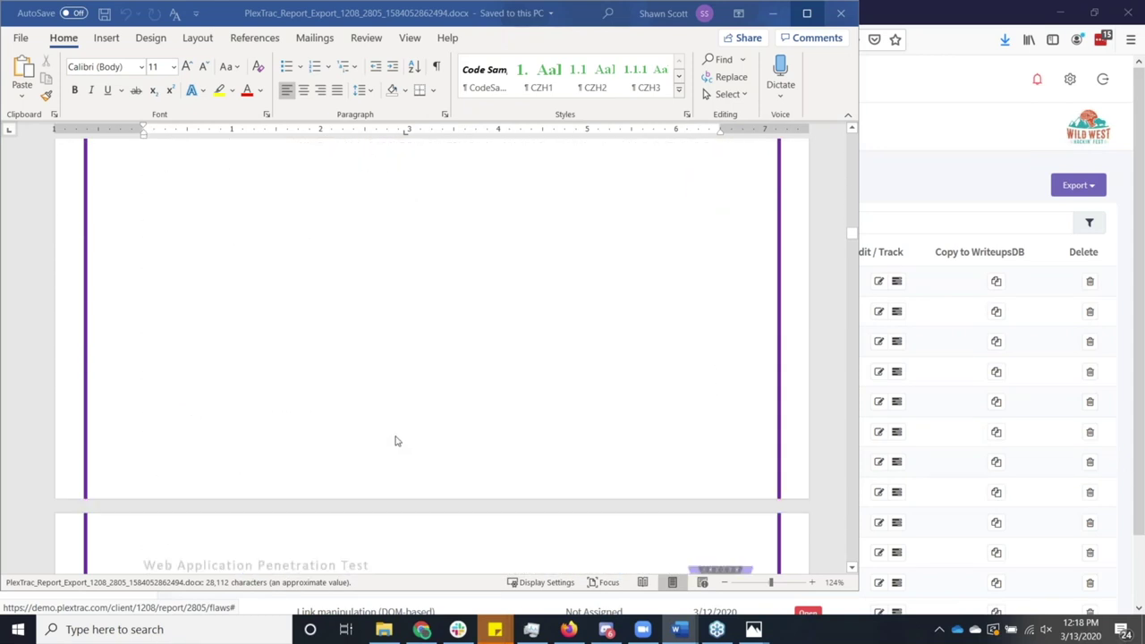
scroll(397, 440, "down", 5)
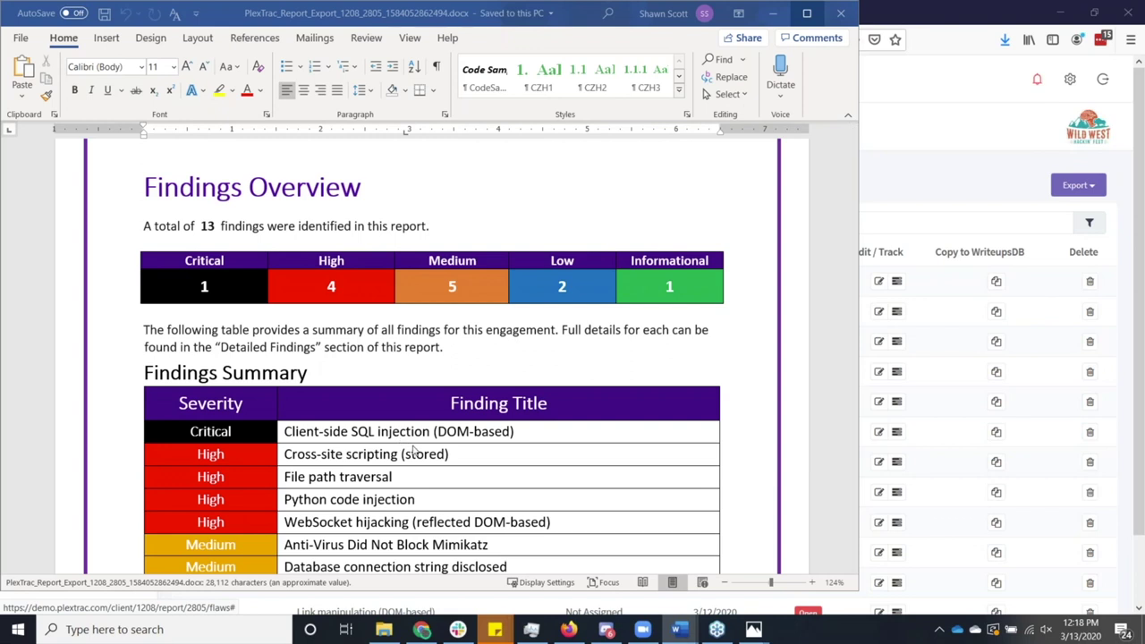
scroll(413, 451, "down", 1)
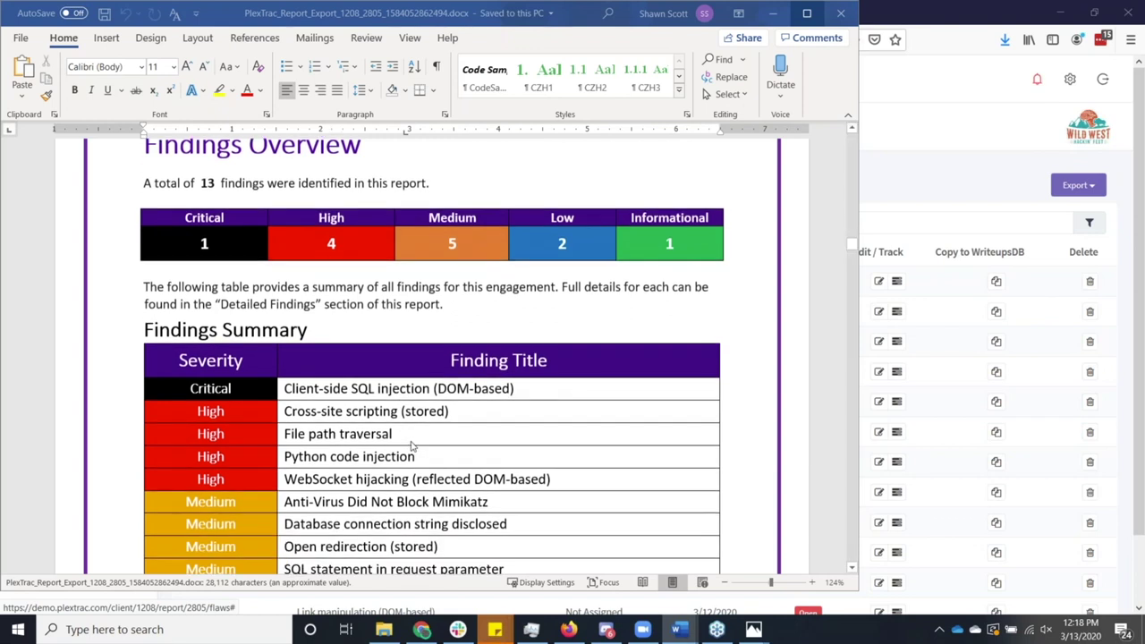
scroll(413, 445, "down", 8)
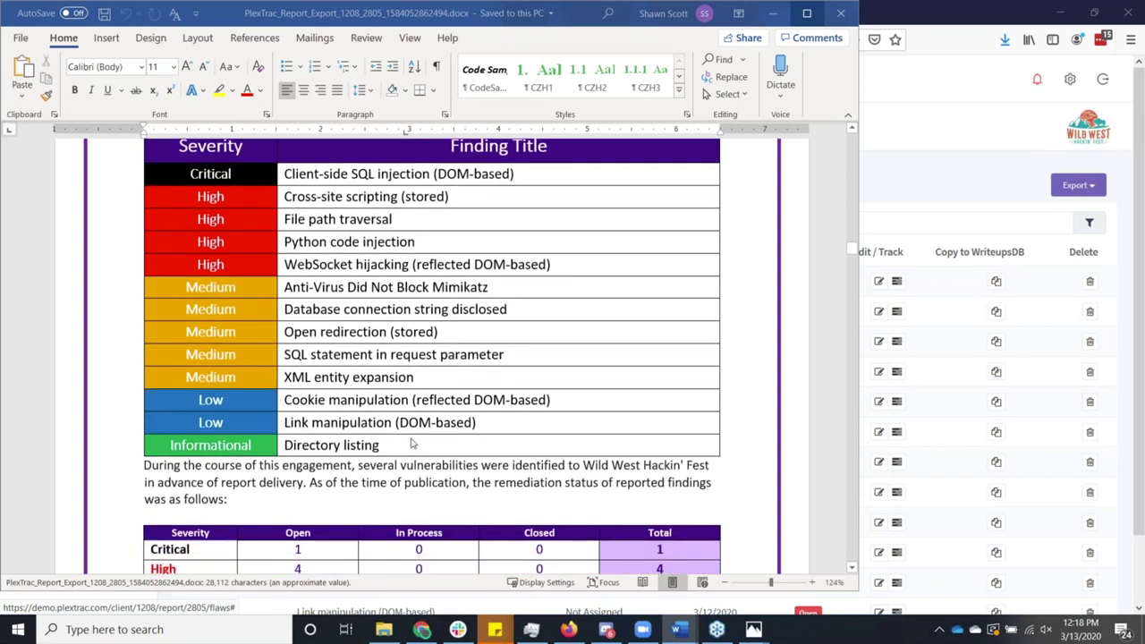
scroll(414, 442, "down", 14)
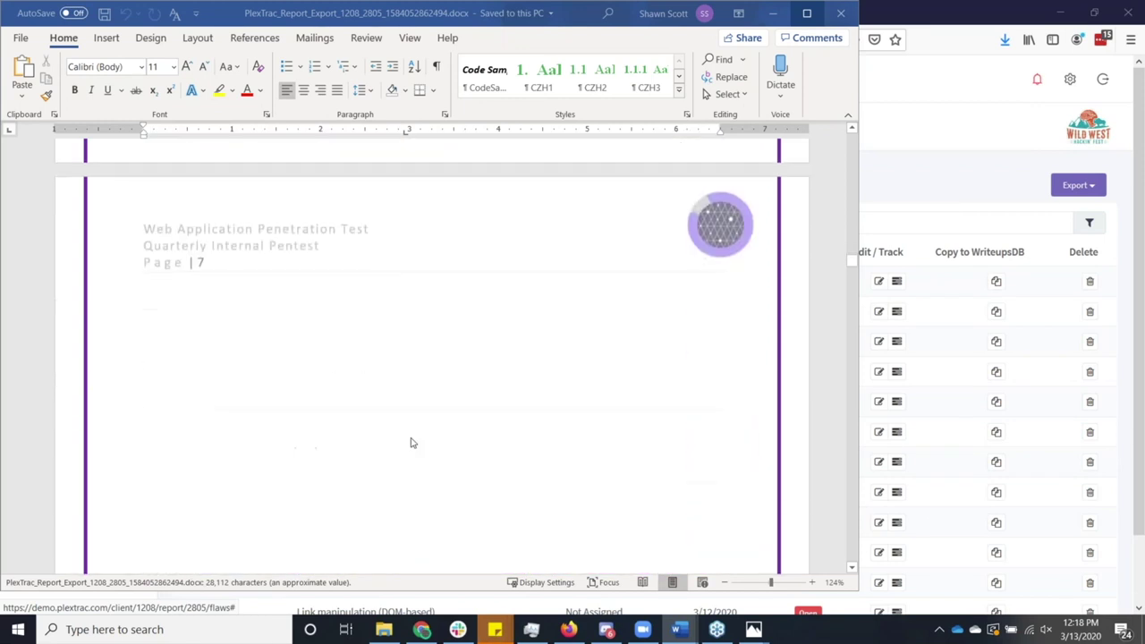
scroll(412, 442, "down", 10)
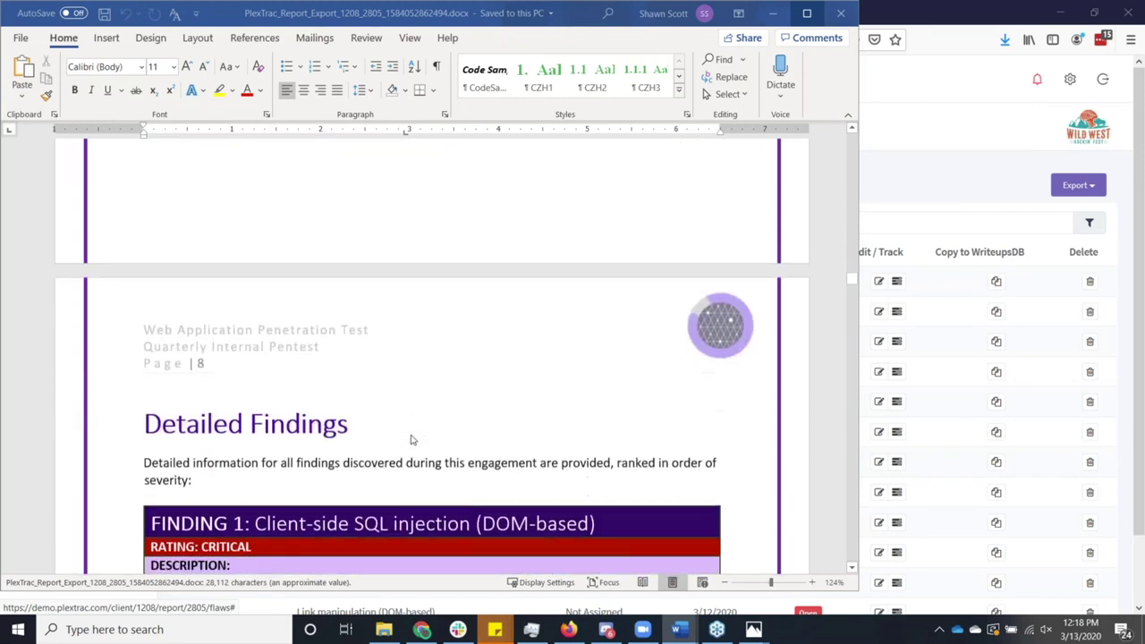
scroll(414, 439, "down", 2)
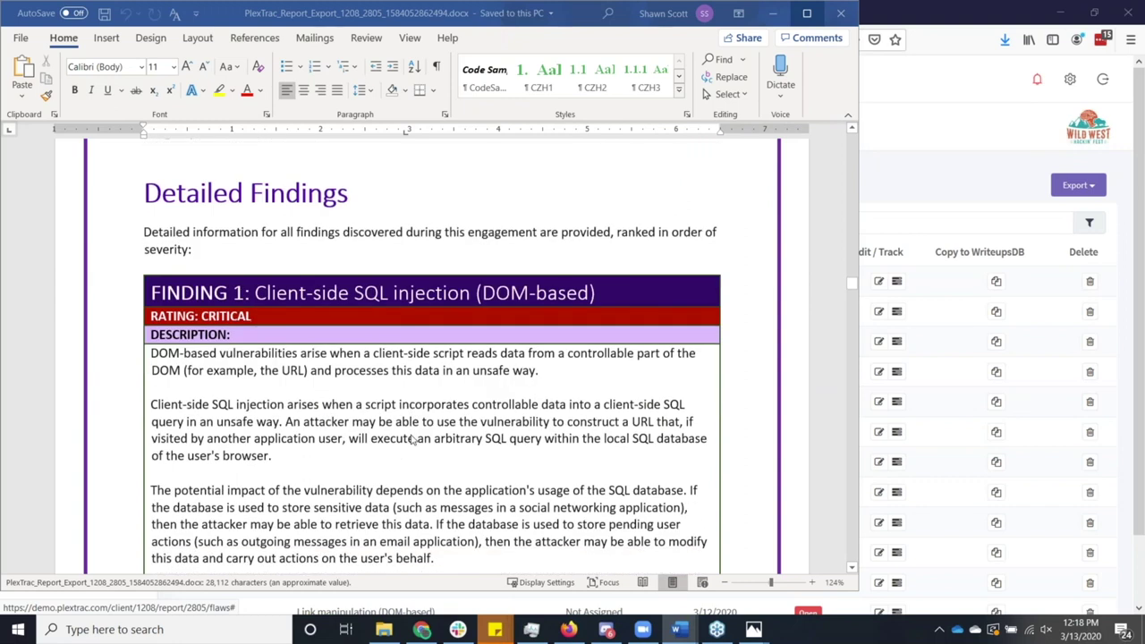
scroll(413, 439, "down", 7)
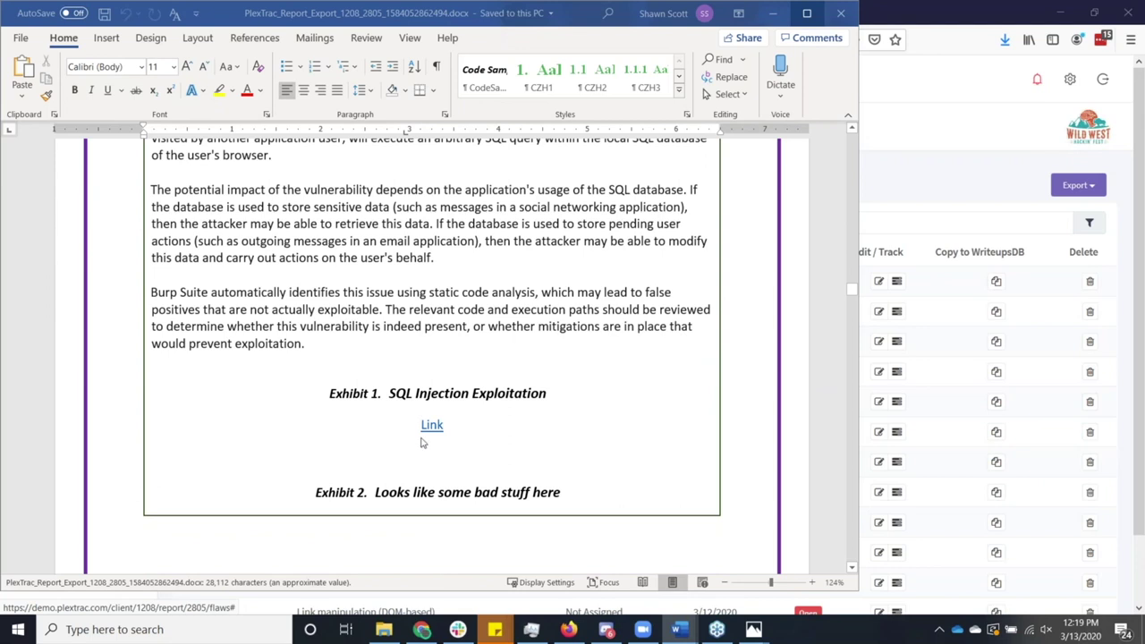
scroll(410, 440, "down", 6)
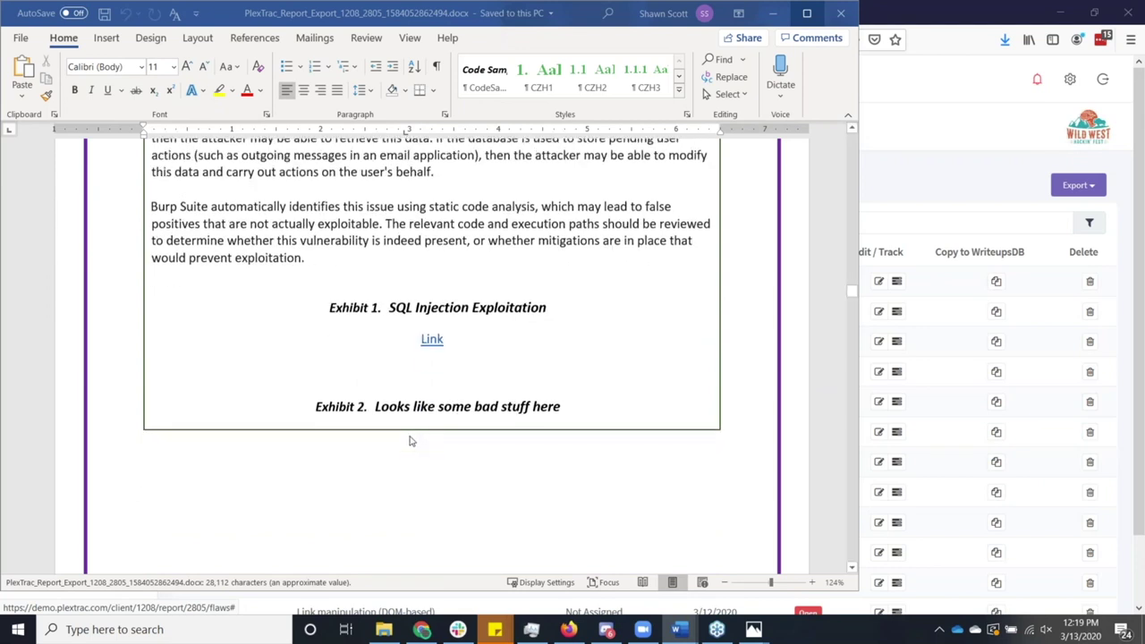
scroll(410, 440, "down", 2)
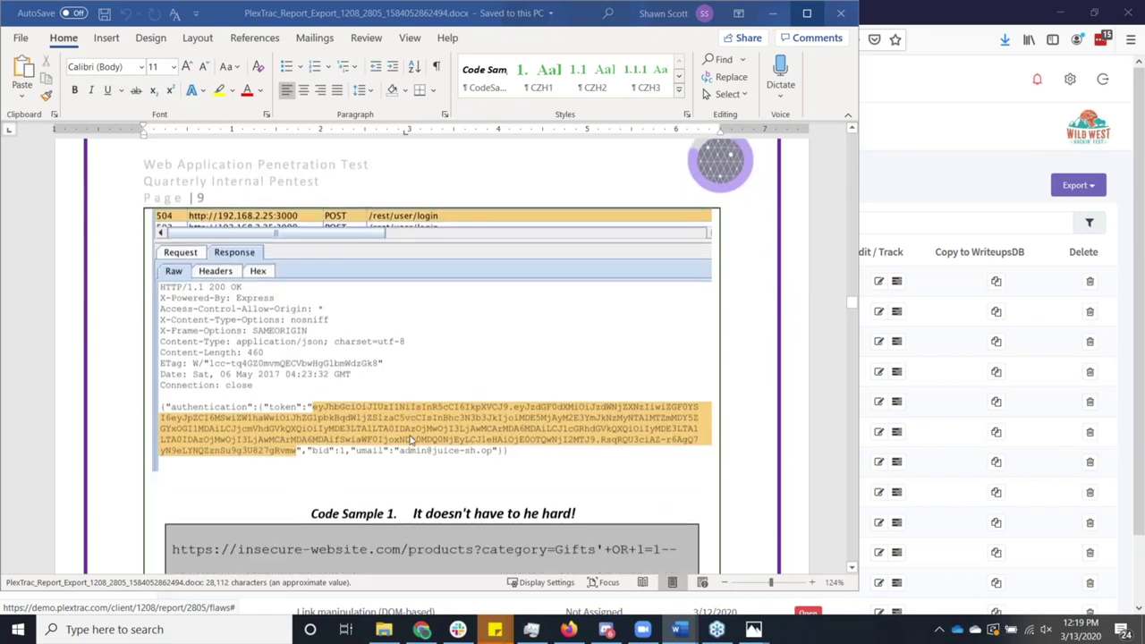
scroll(410, 440, "down", 8)
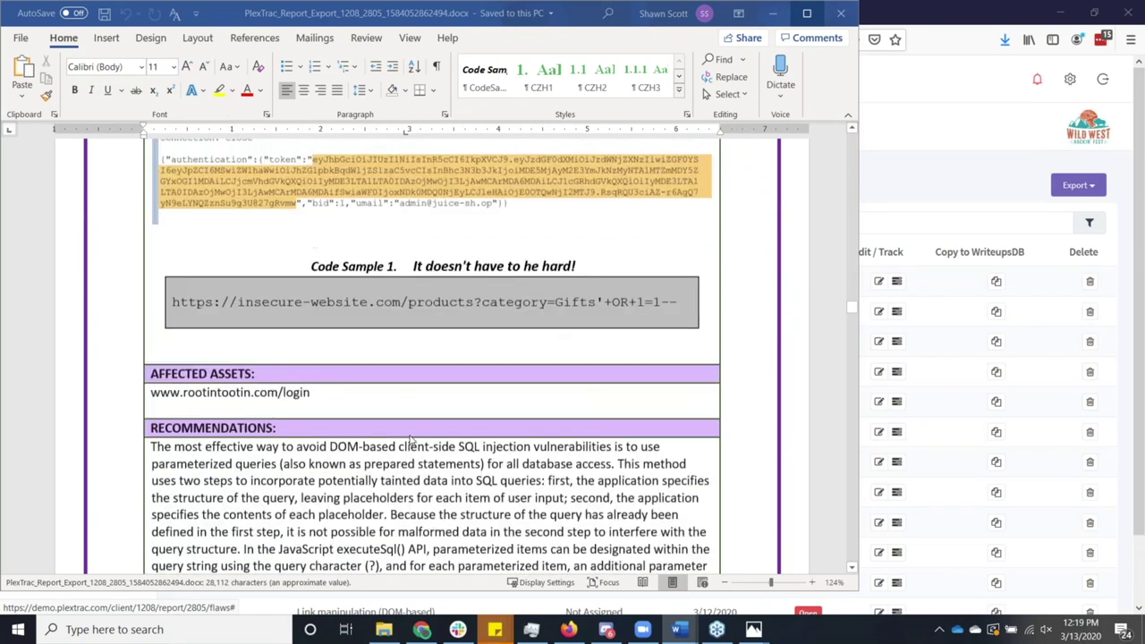
scroll(409, 440, "down", 4)
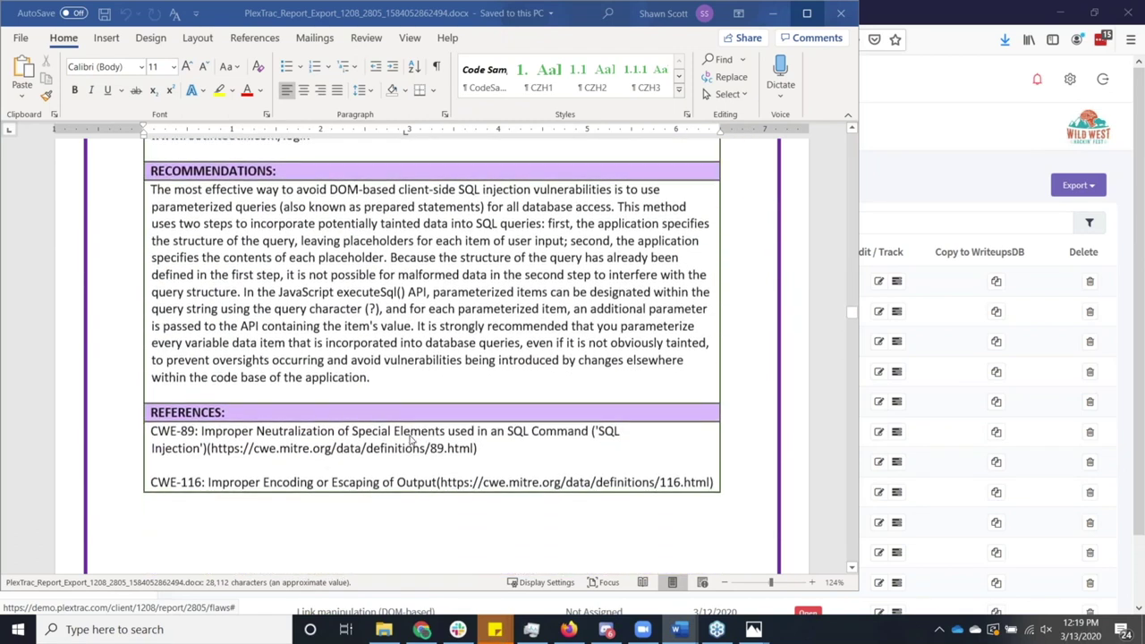
scroll(410, 440, "down", 3)
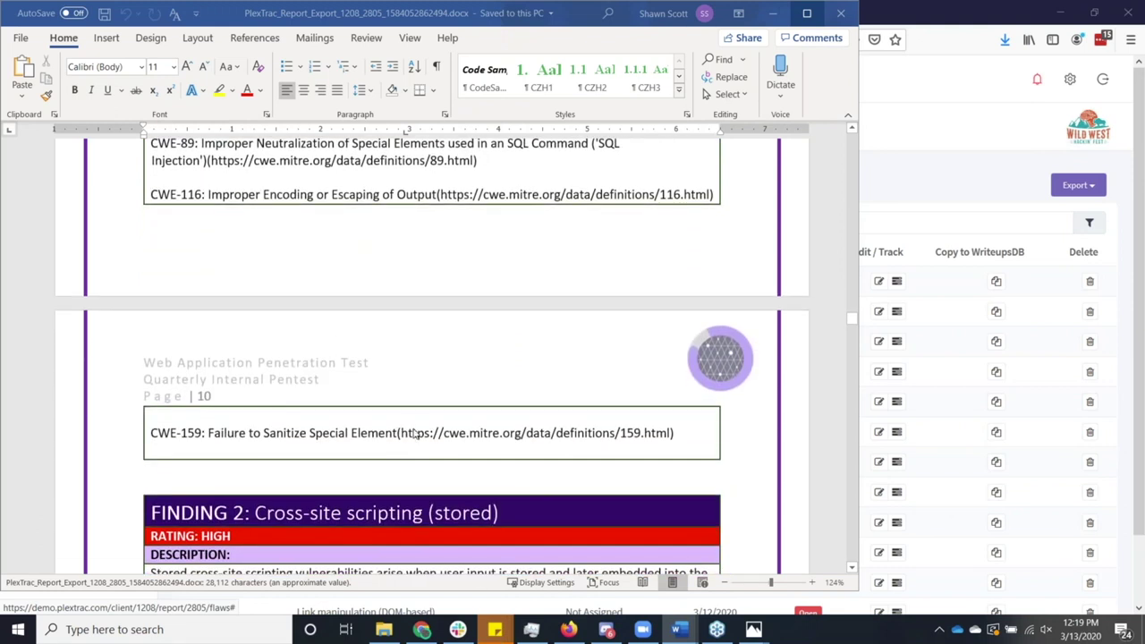
scroll(414, 436, "down", 2)
scroll(414, 436, "down", 3)
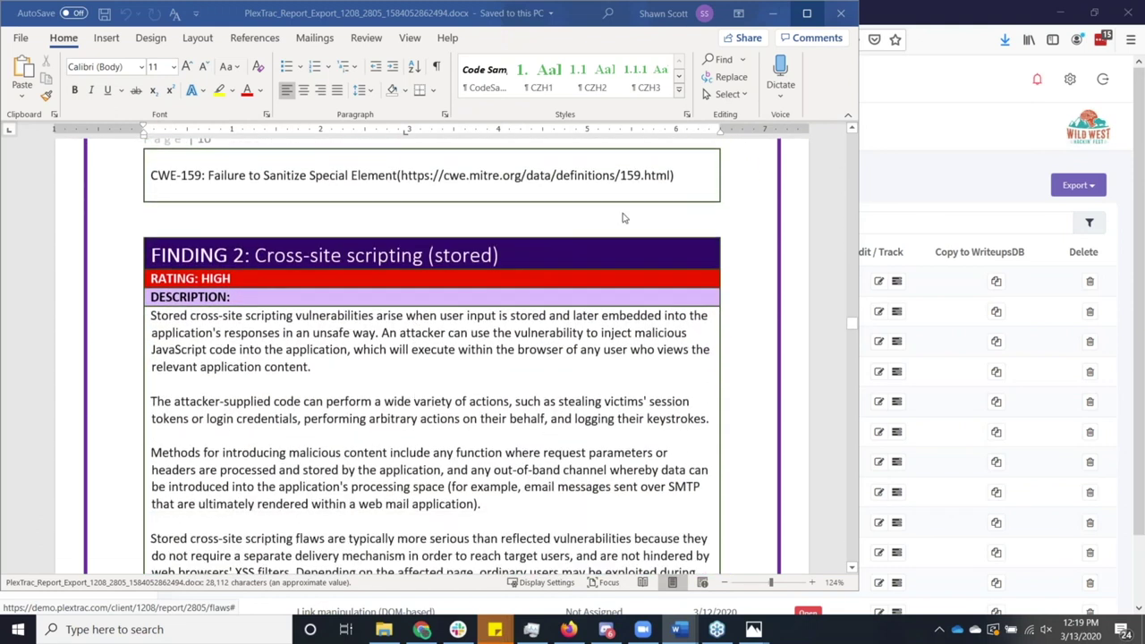
Minimize Word to bring back the Quarterly AppSec Test findings list in Firefox.
left_click(774, 14)
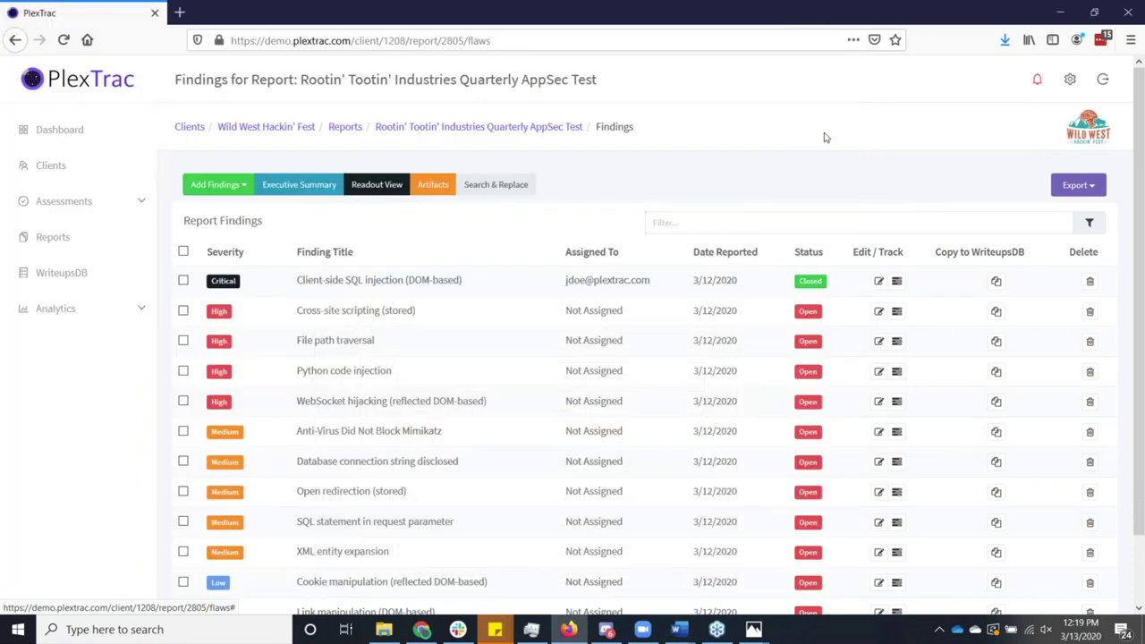
left_click(607, 629)
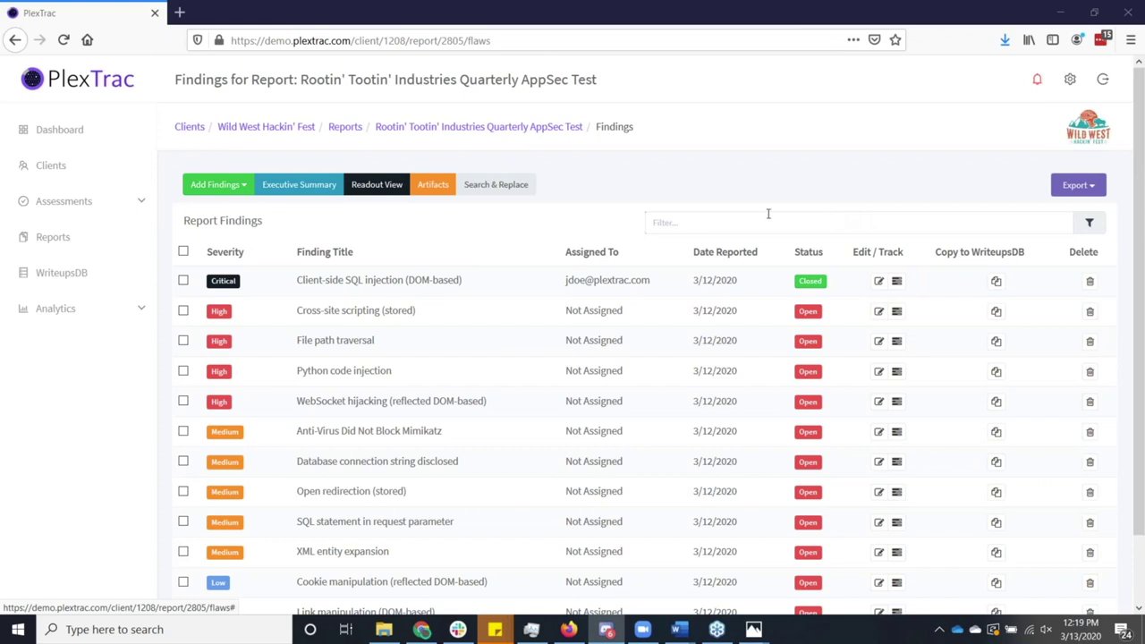
Open the report's Readout View and show the Client-side SQL injection finding.
left_click(387, 187)
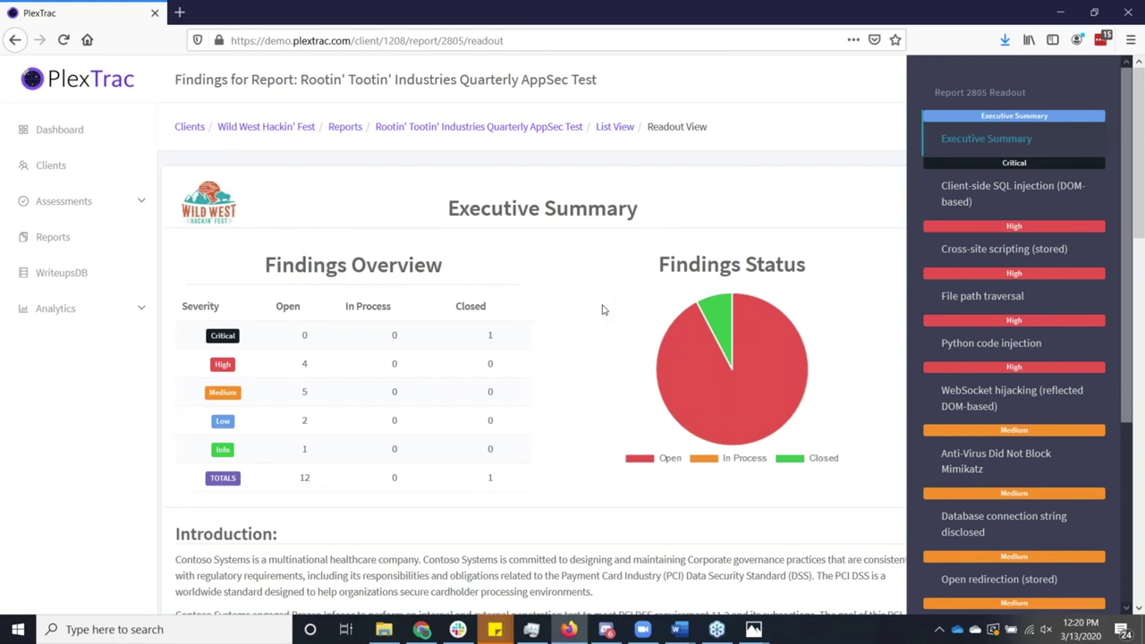
scroll(602, 309, "down", 3)
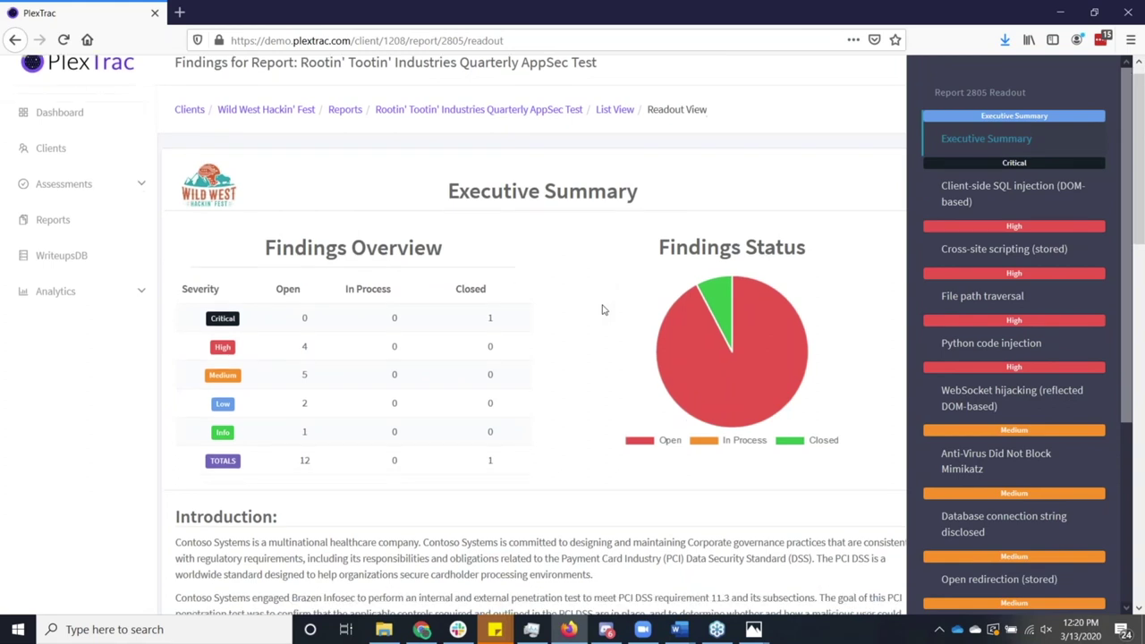
scroll(602, 310, "down", 2)
left_click(1037, 195)
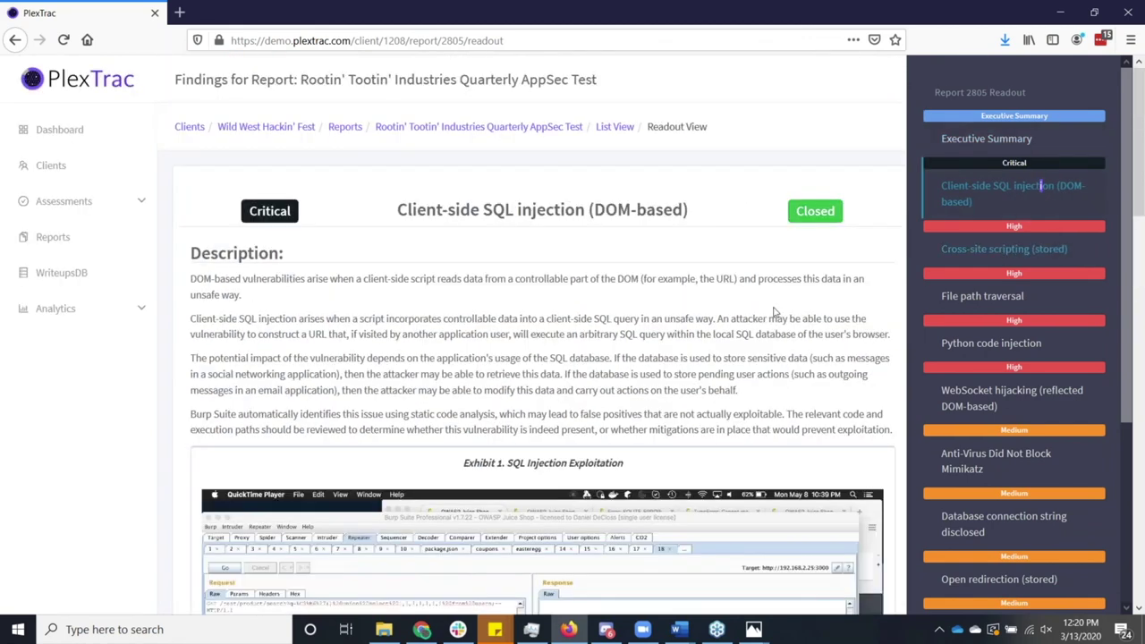
Show the File path traversal, Python code injection and WebSocket hijacking findings, then return to report details.
scroll(766, 313, "down", 1)
left_click(951, 295)
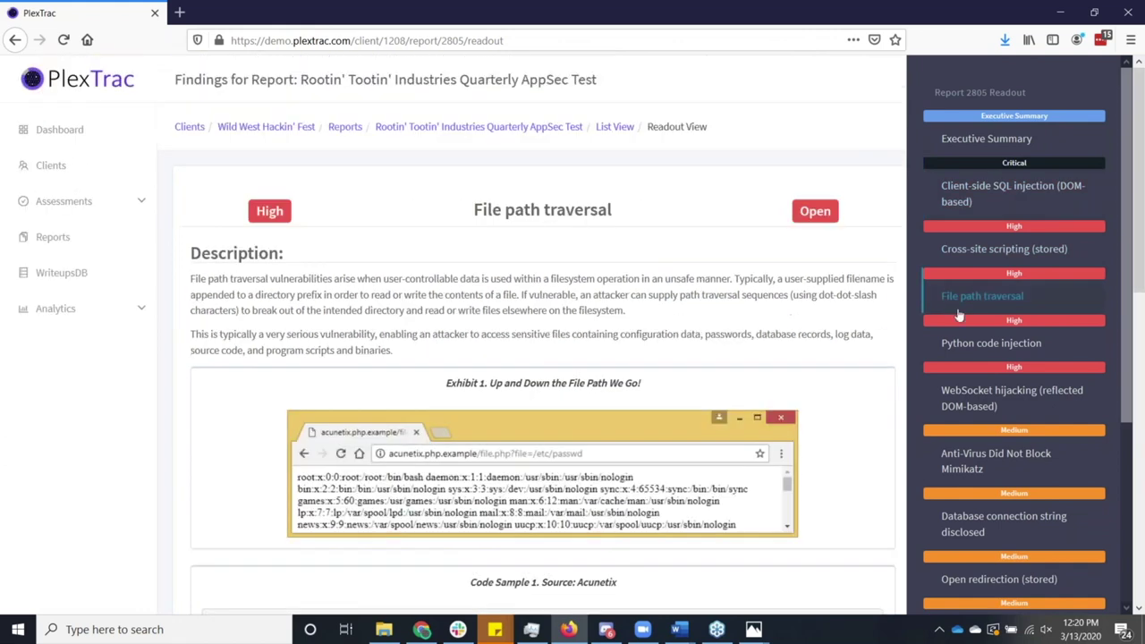
left_click(955, 343)
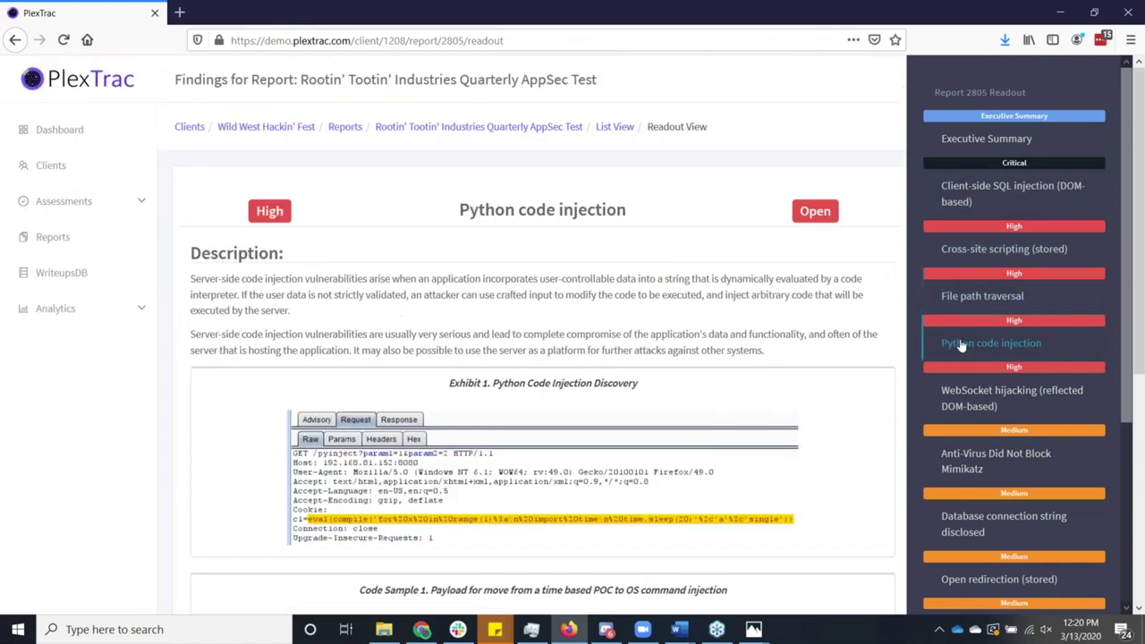
left_click(959, 394)
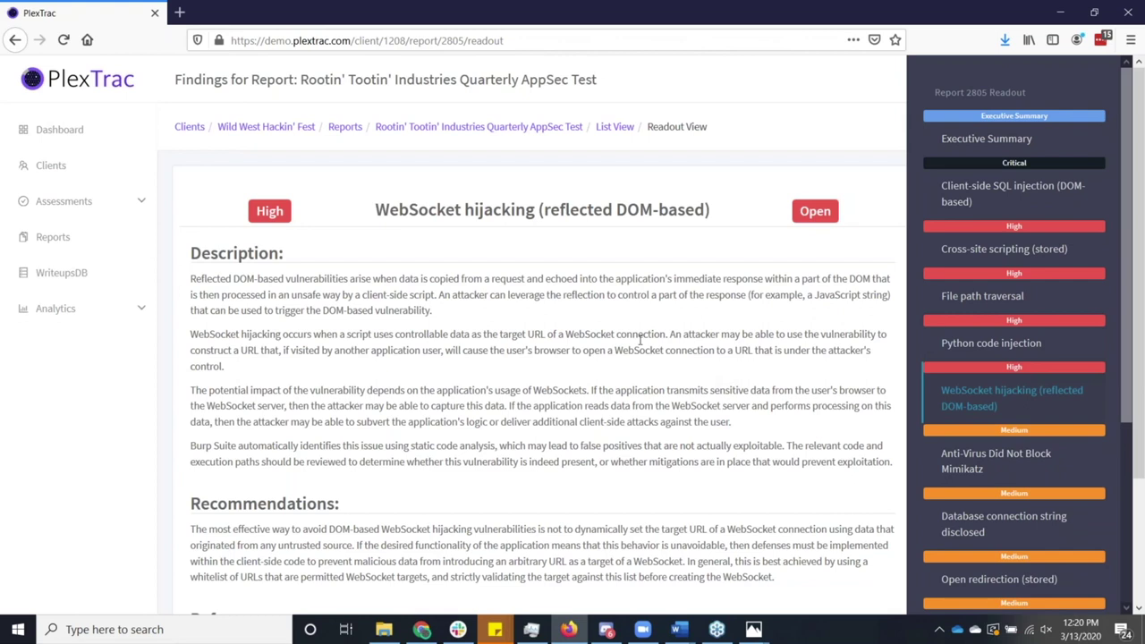
left_click(478, 131)
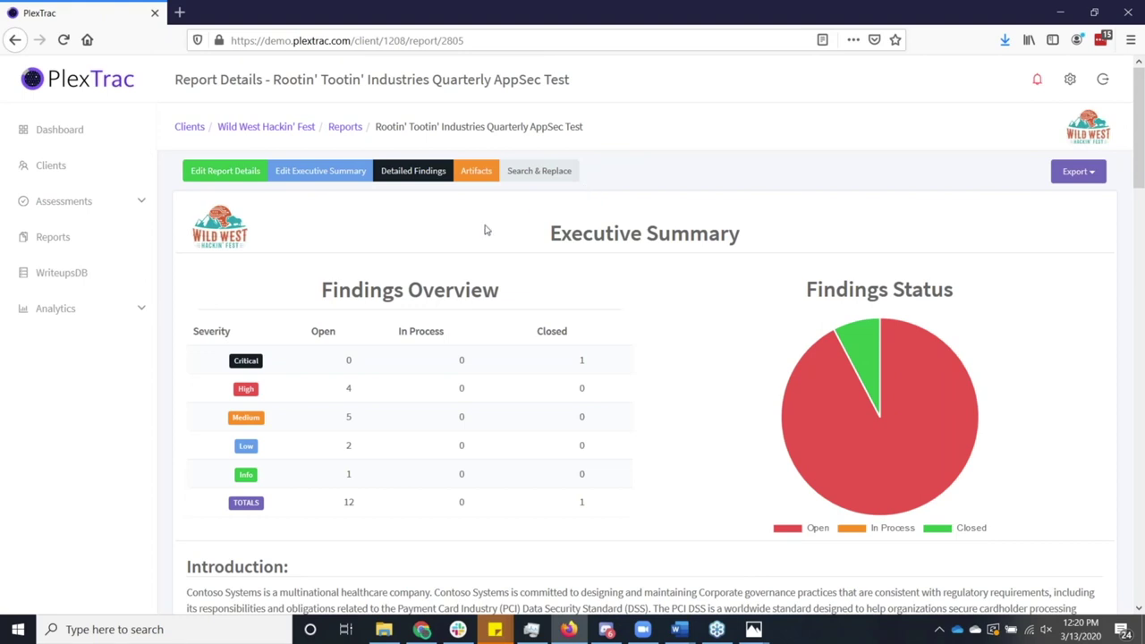
Begin a CIS Control 01 assessment from Manage Questionnaires and open the Client/Project list.
left_click(96, 209)
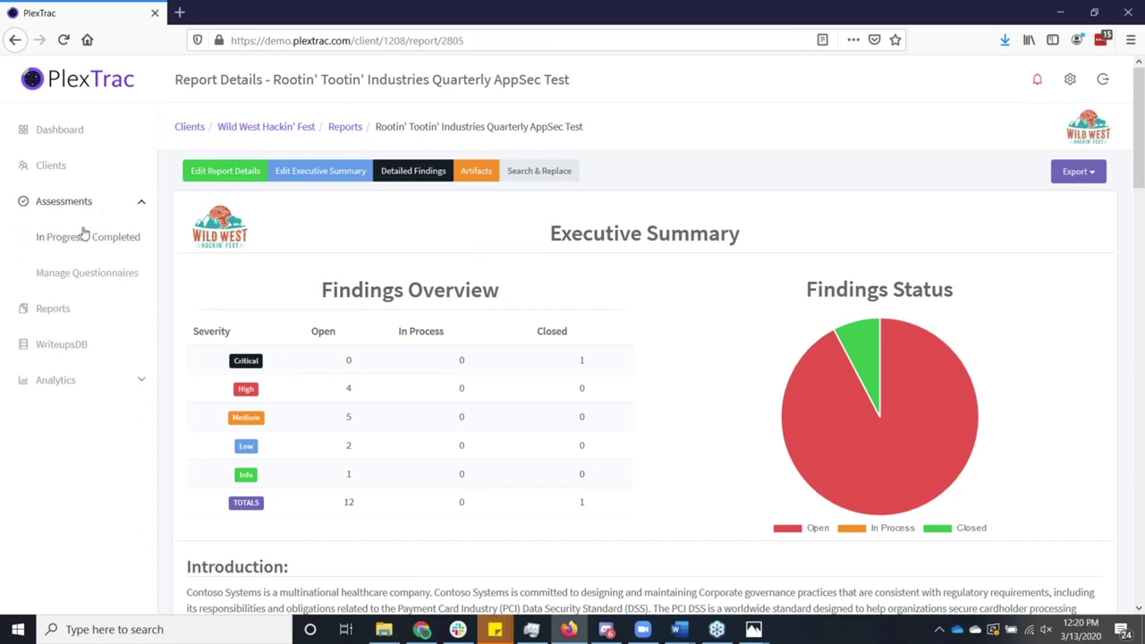
left_click(99, 277)
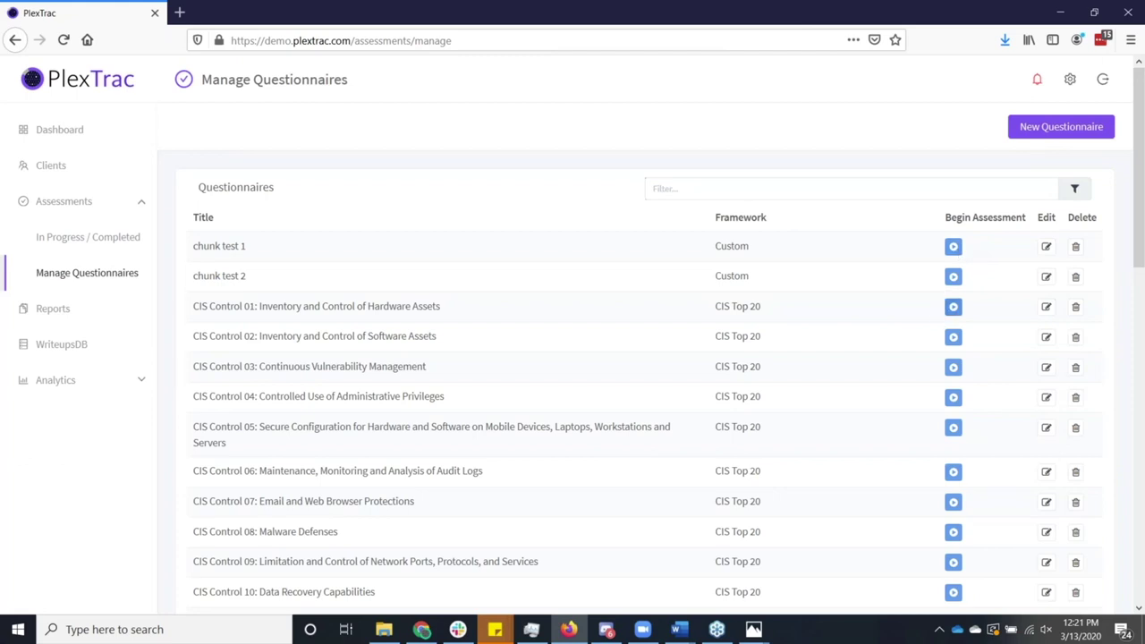
left_click(953, 308)
left_click(675, 161)
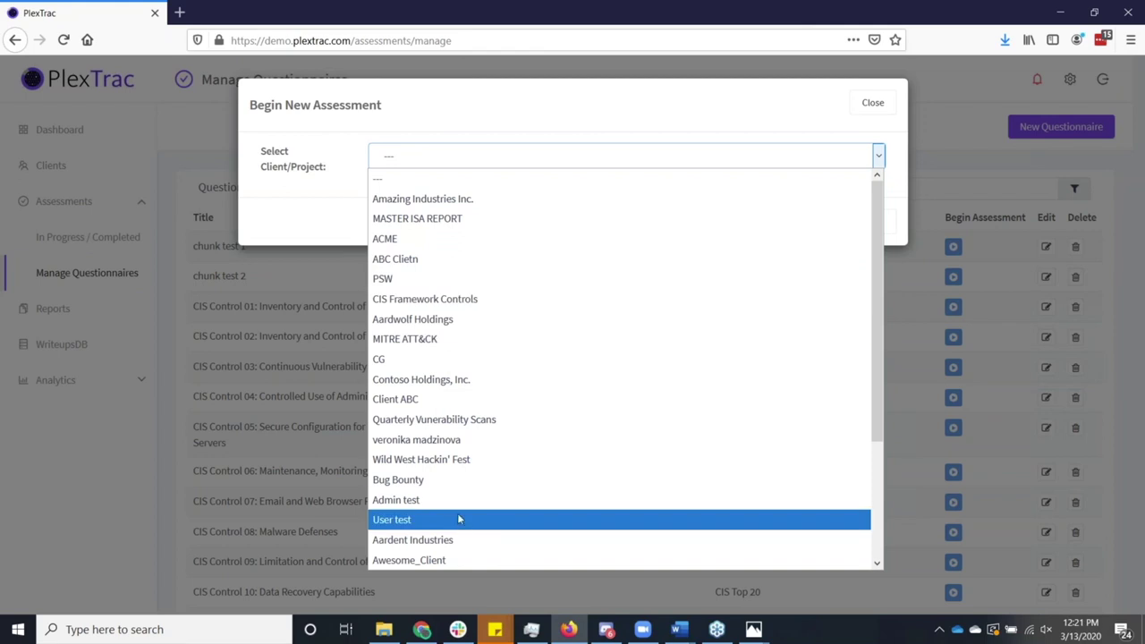
For Wild West Hackin' Fest, mark CIS 1.1 Implemented with the note 'test / seem' and save.
left_click(455, 459)
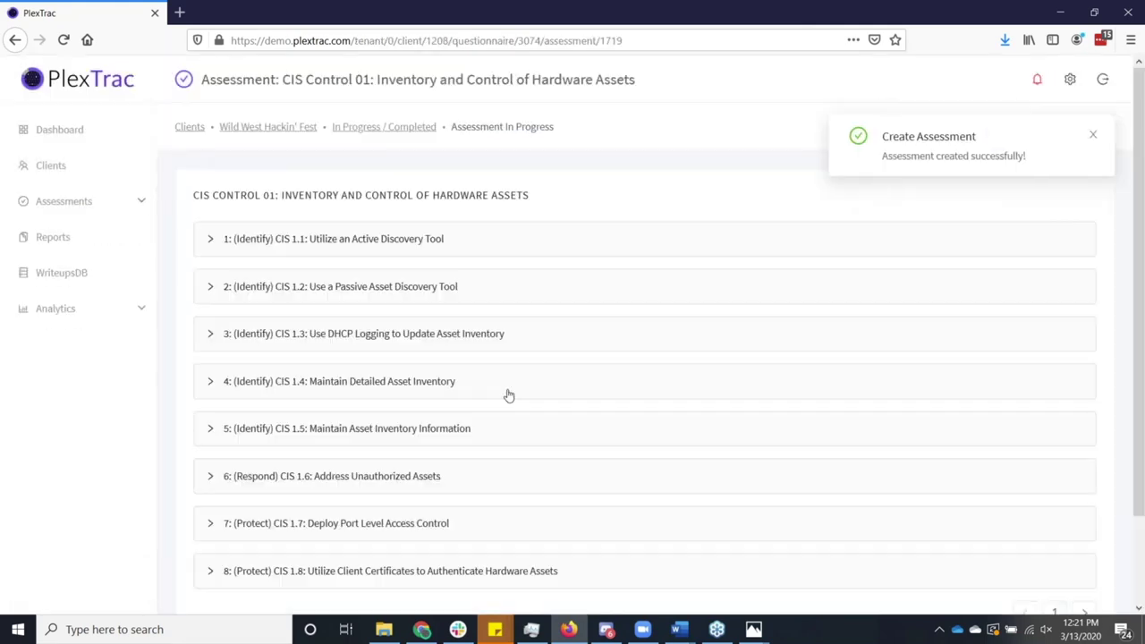
left_click(216, 251)
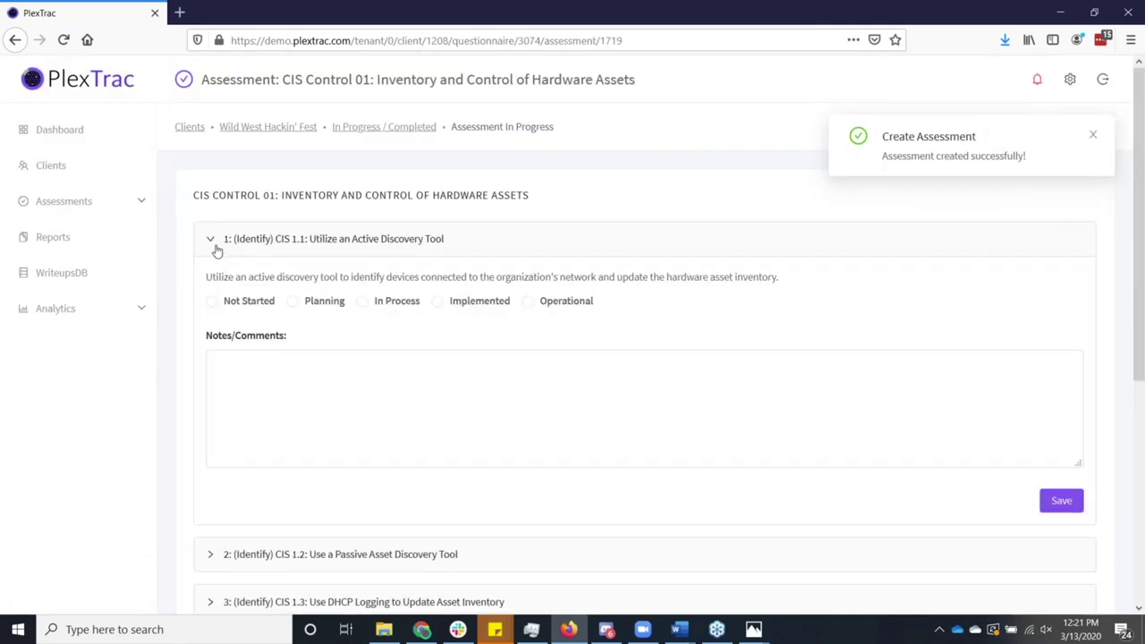
left_click(440, 305)
left_click(451, 370)
type("test")
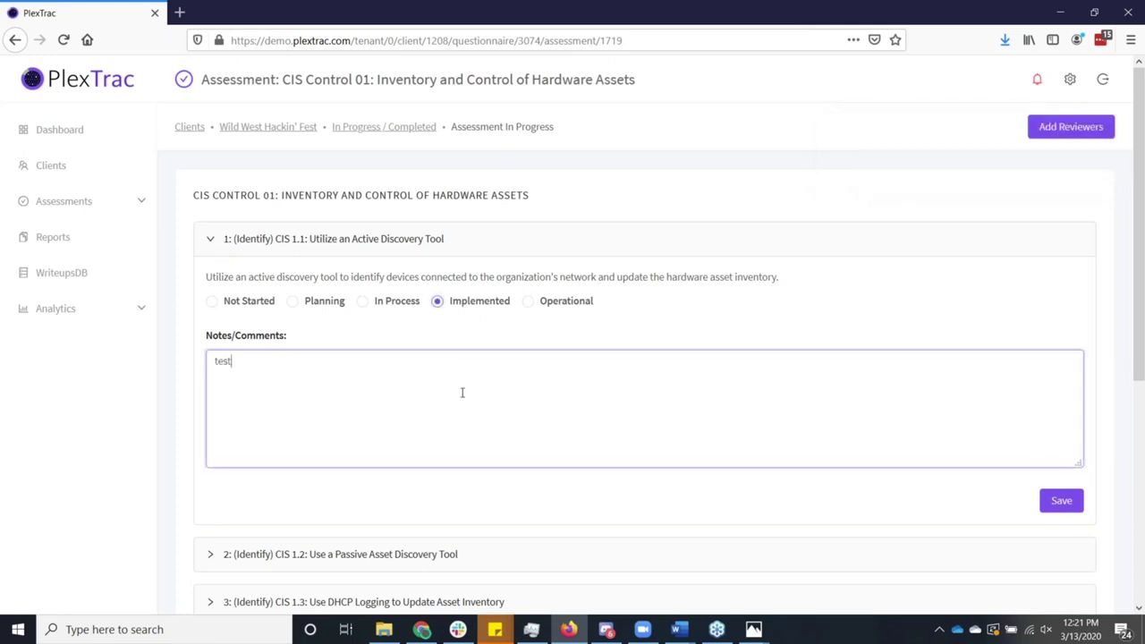
type(" / seem")
left_click(1056, 503)
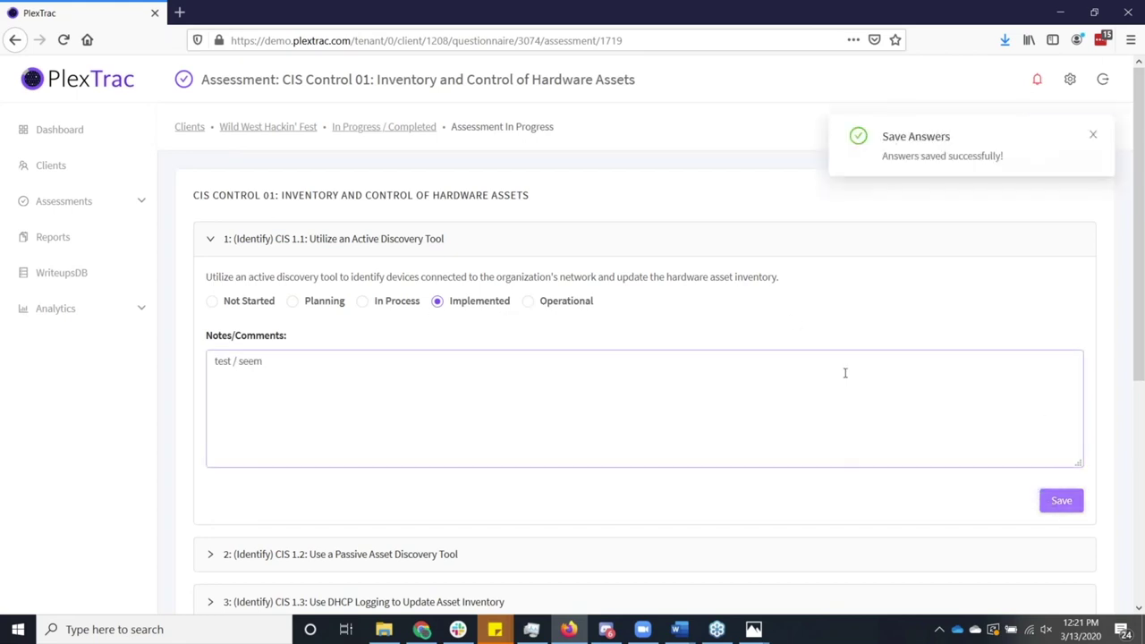
Submit the assessment and confirm to generate its report.
scroll(846, 373, "down", 2)
scroll(857, 367, "up", 2)
scroll(868, 372, "down", 5)
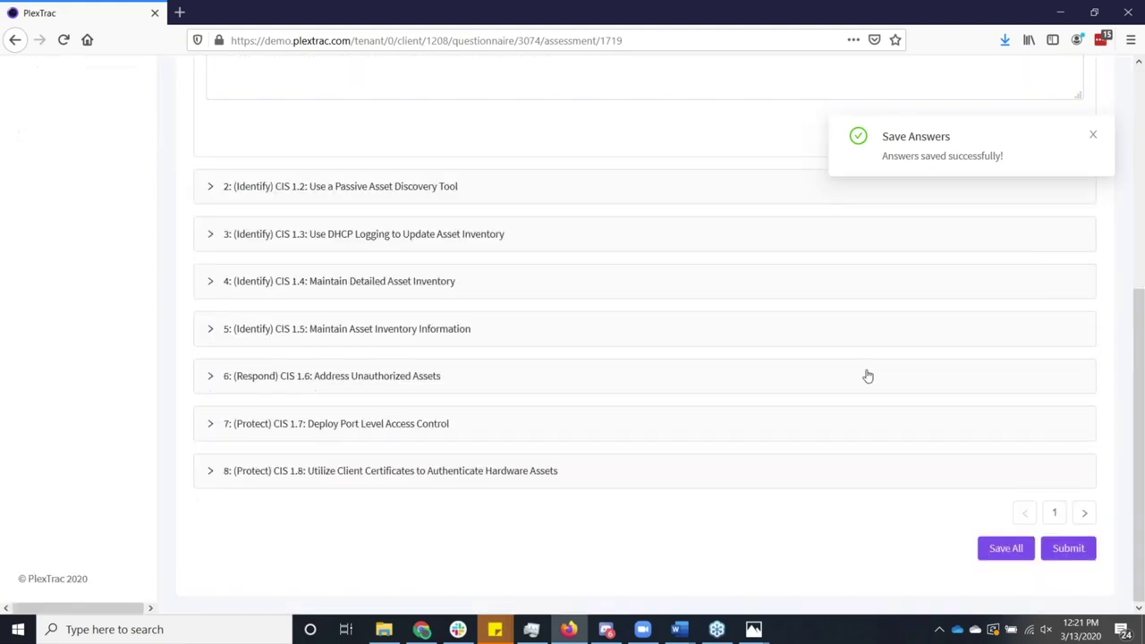
left_click(1065, 549)
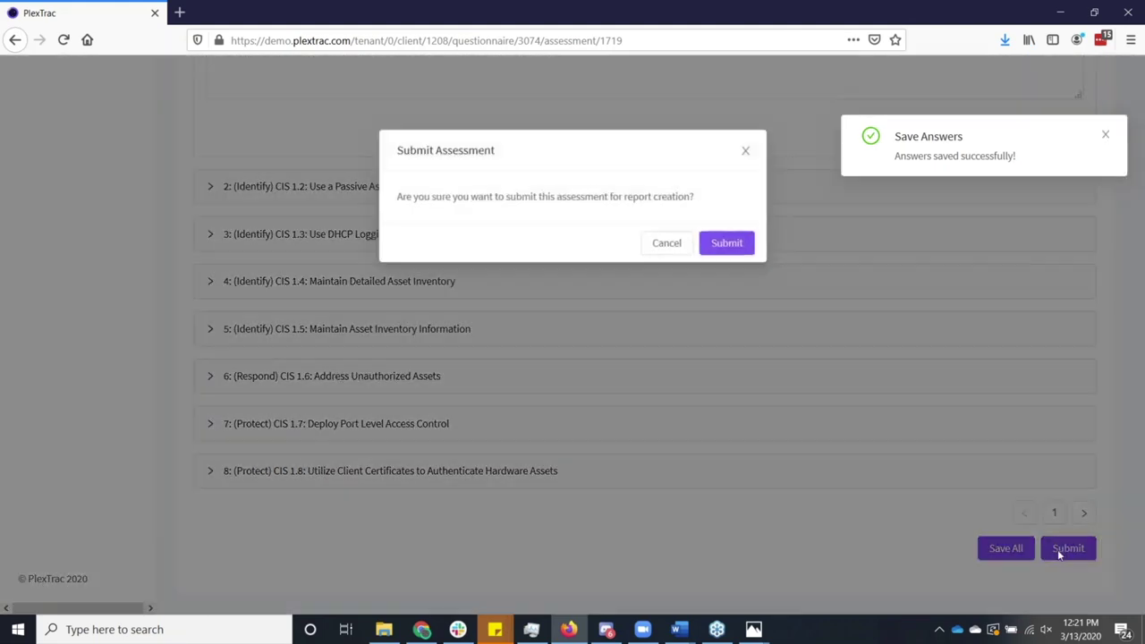
left_click(743, 250)
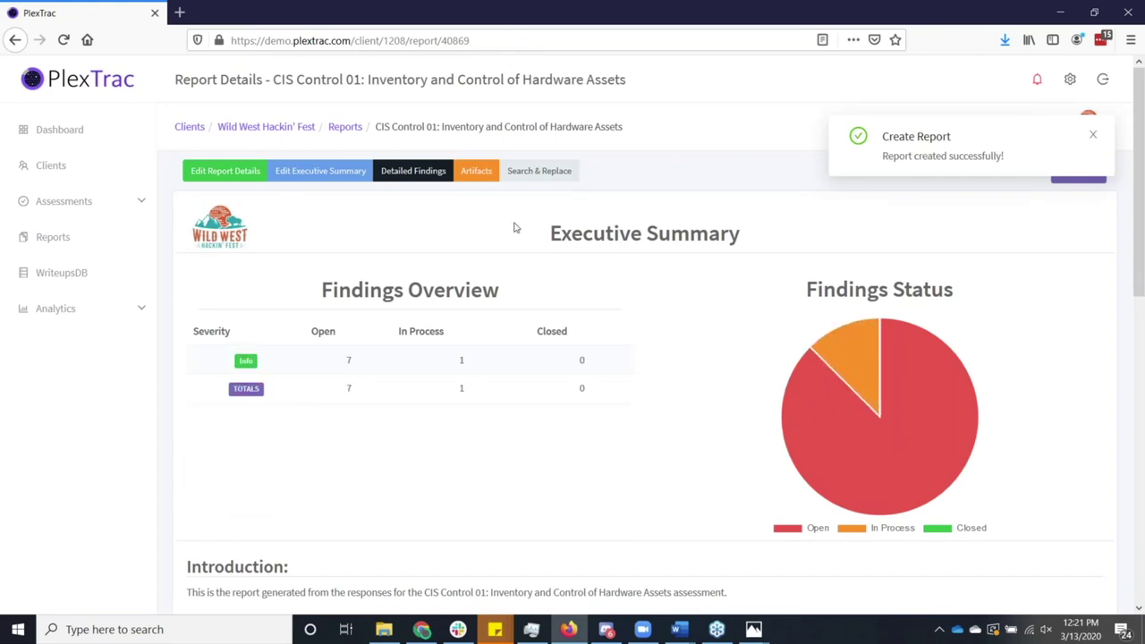
Open the report's findings list and inspect the CIS 1.1 finding's affected assets.
left_click(438, 182)
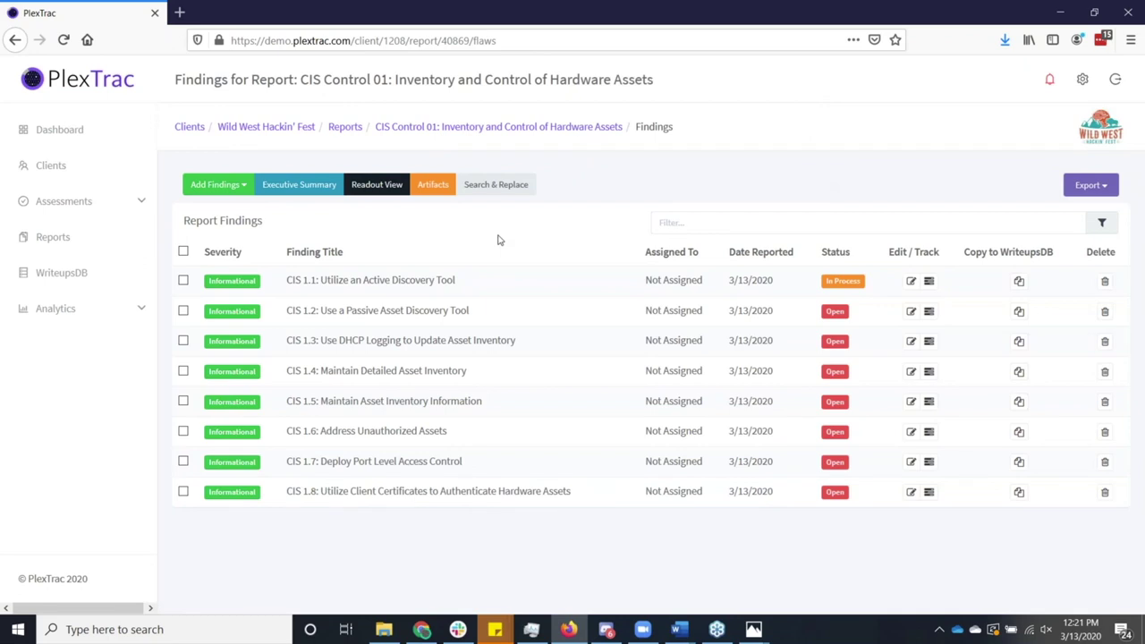
left_click(911, 283)
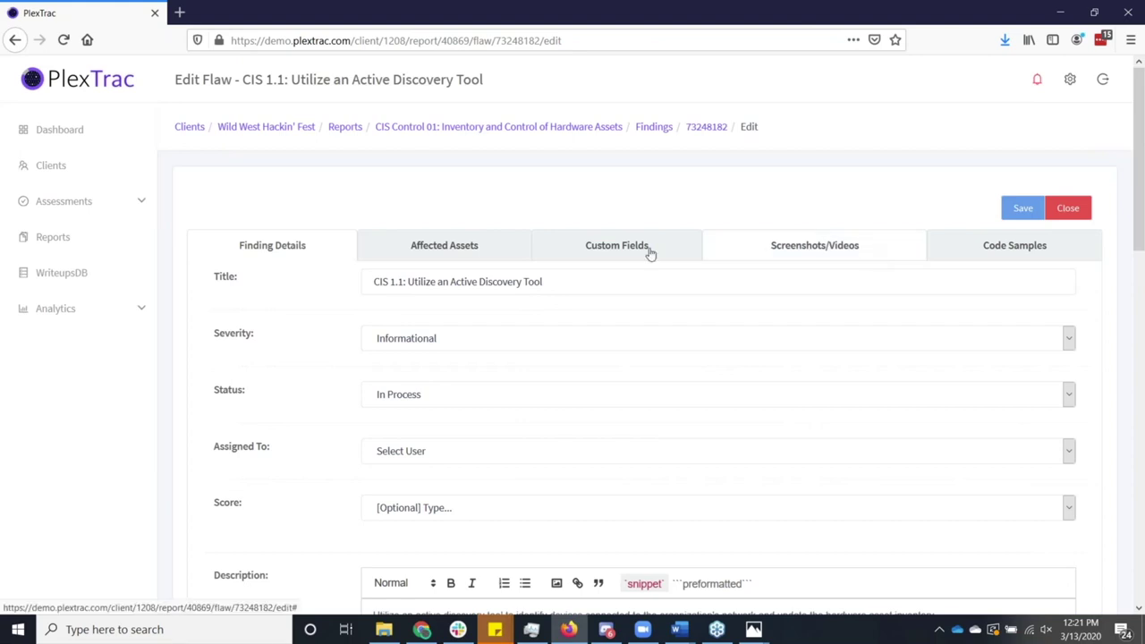
left_click(496, 260)
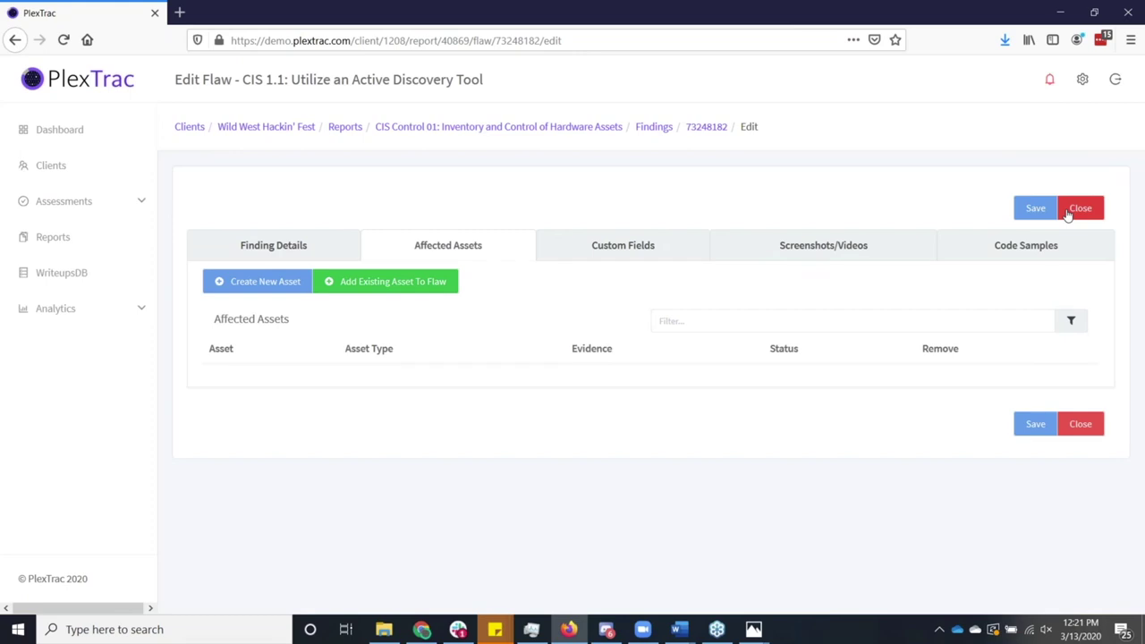
left_click(1067, 213)
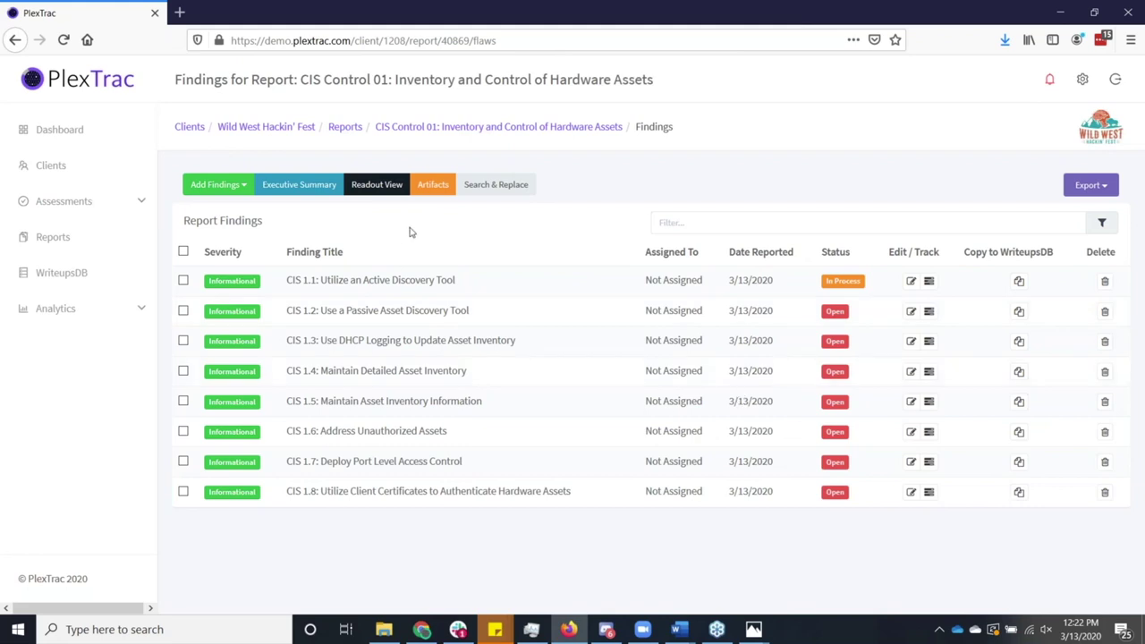
Reopen CIS 1.1 to view its Screenshots/Videos section, then close the editor.
left_click(911, 283)
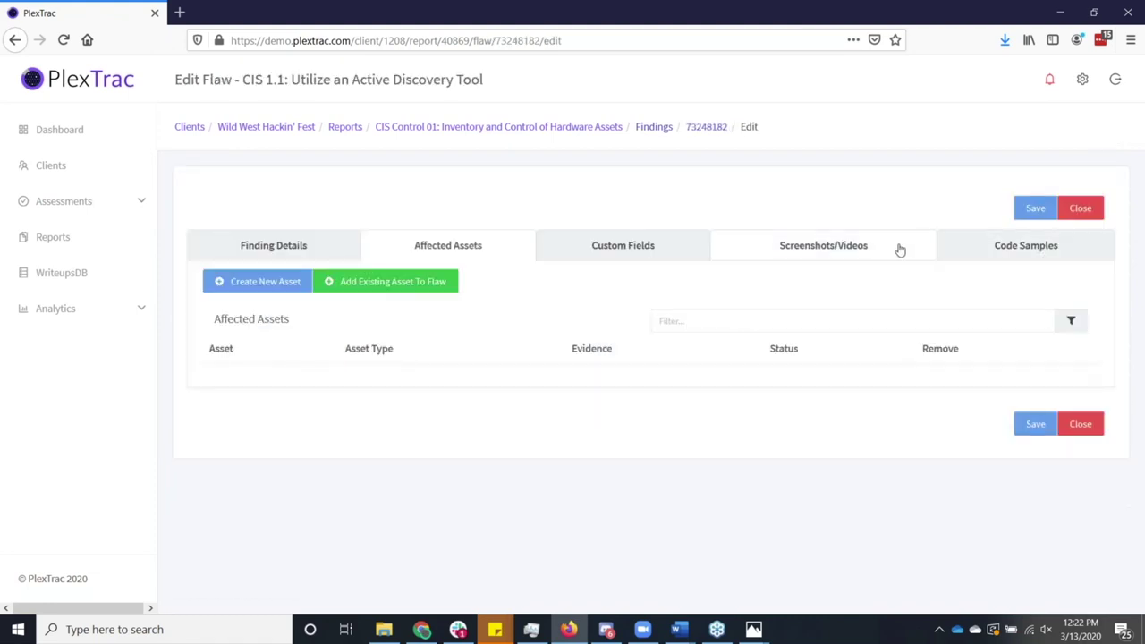
left_click(900, 248)
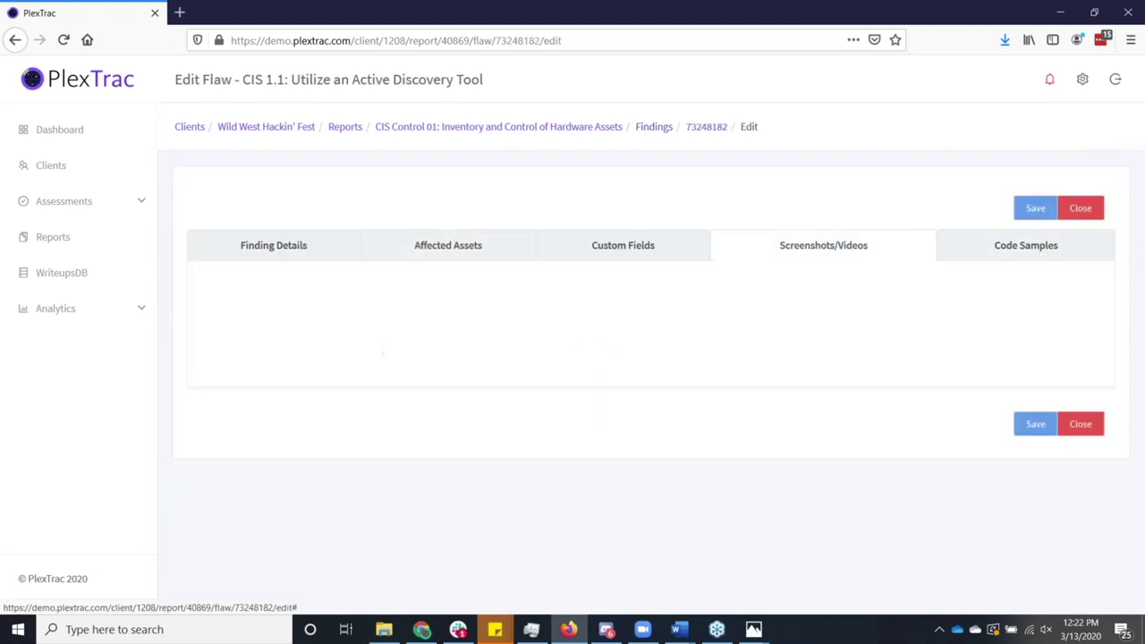
left_click(1081, 208)
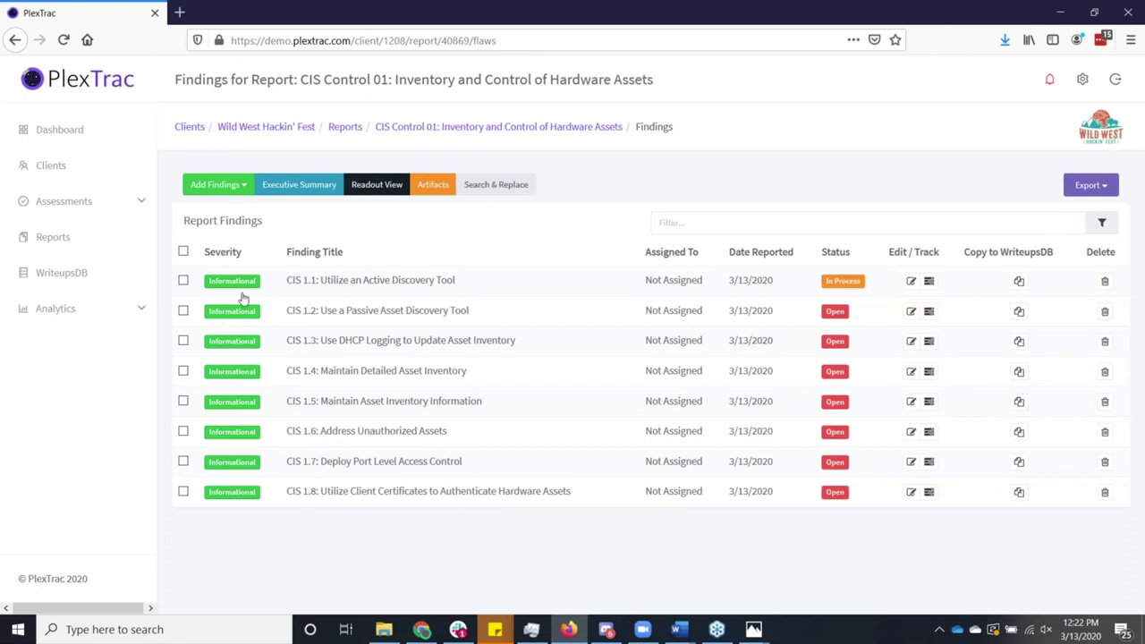
Load Analytics Statistics filtered to the Wild West Hackin' Fest client.
left_click(66, 317)
left_click(70, 347)
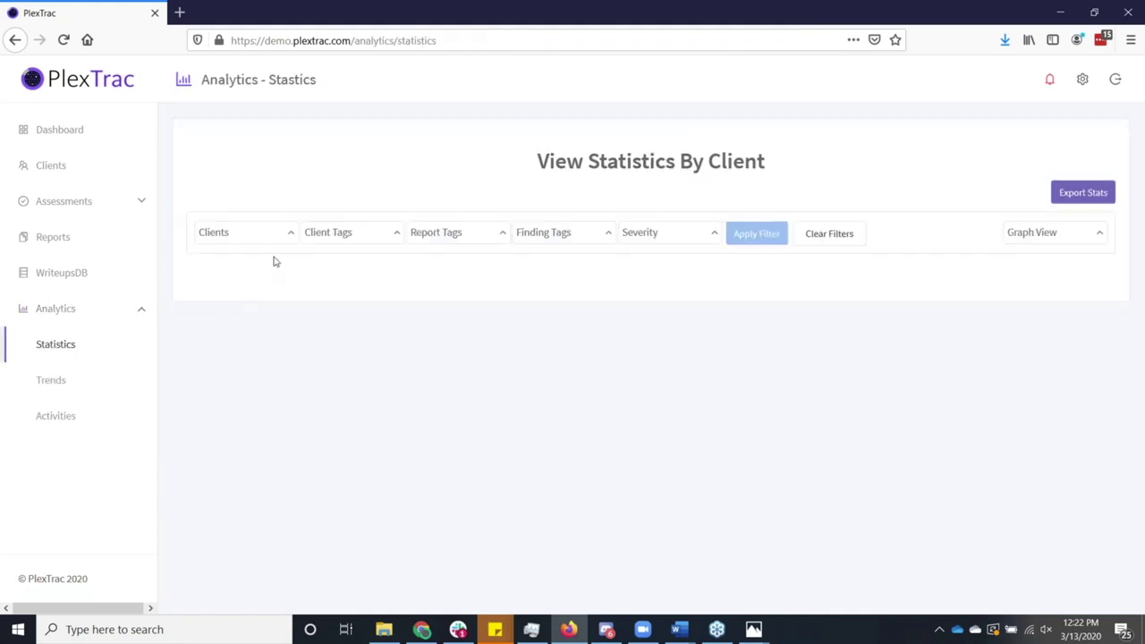
left_click(268, 243)
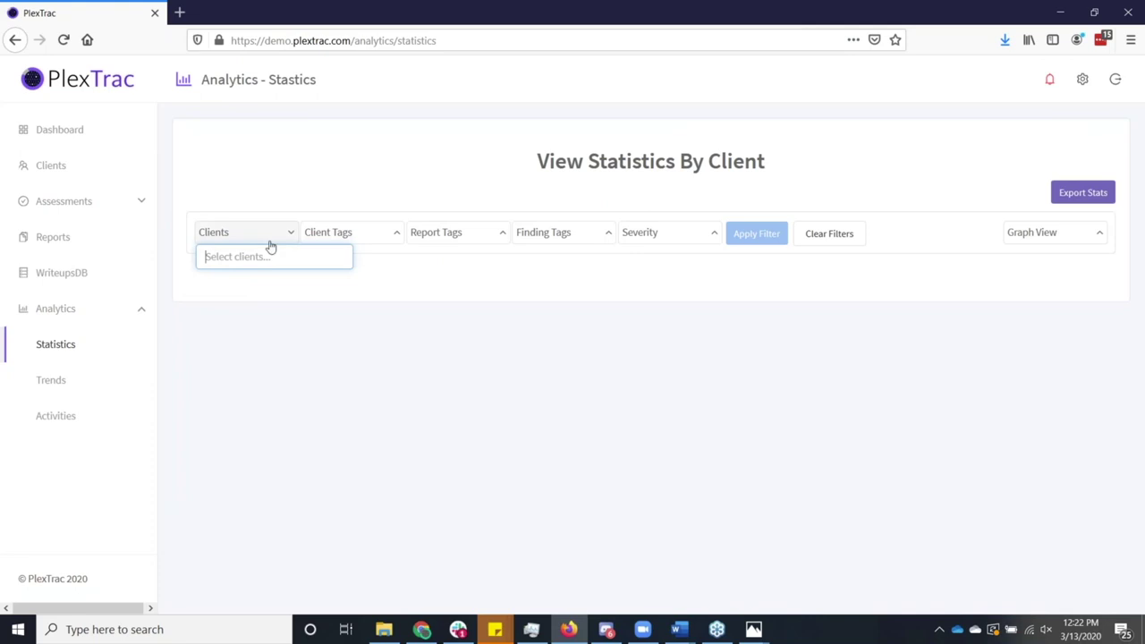
type("wild")
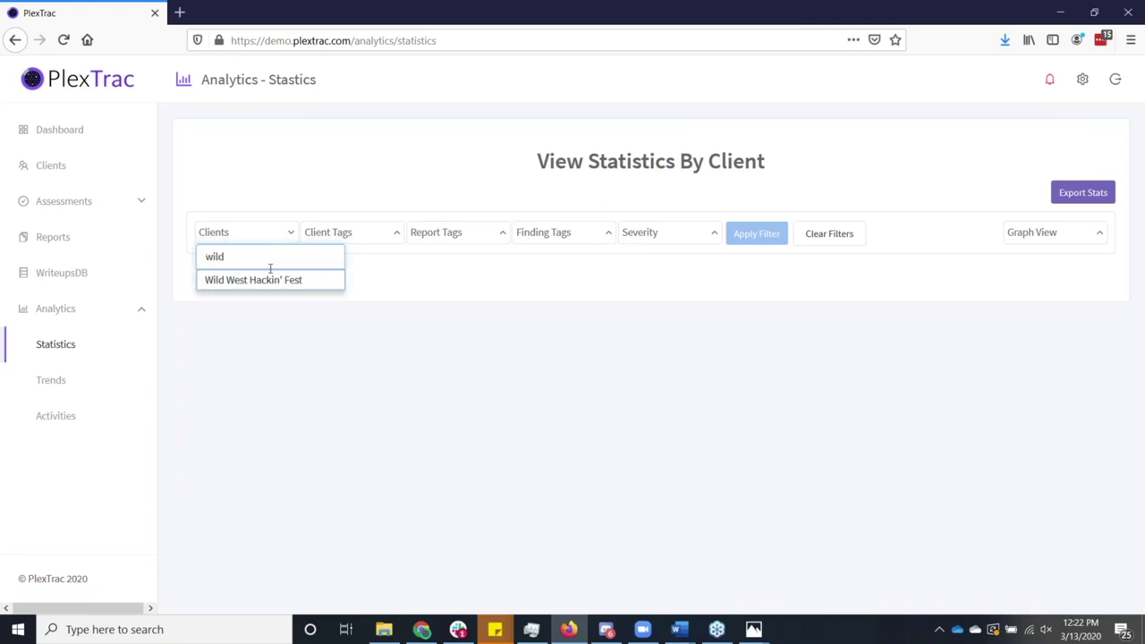
left_click(265, 280)
left_click(617, 296)
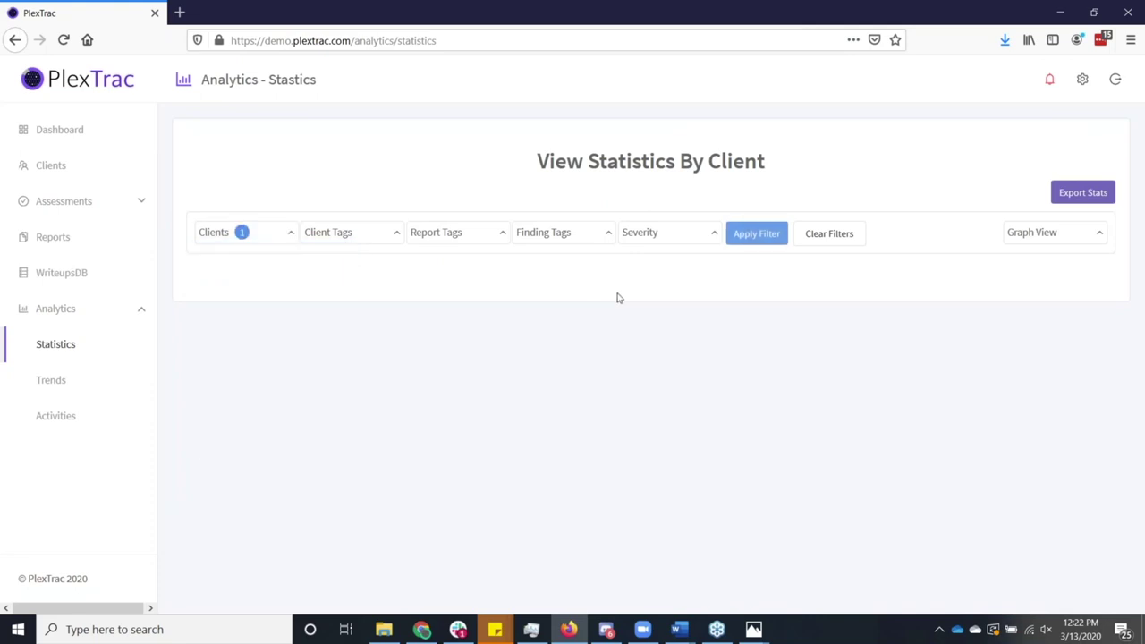
left_click(763, 243)
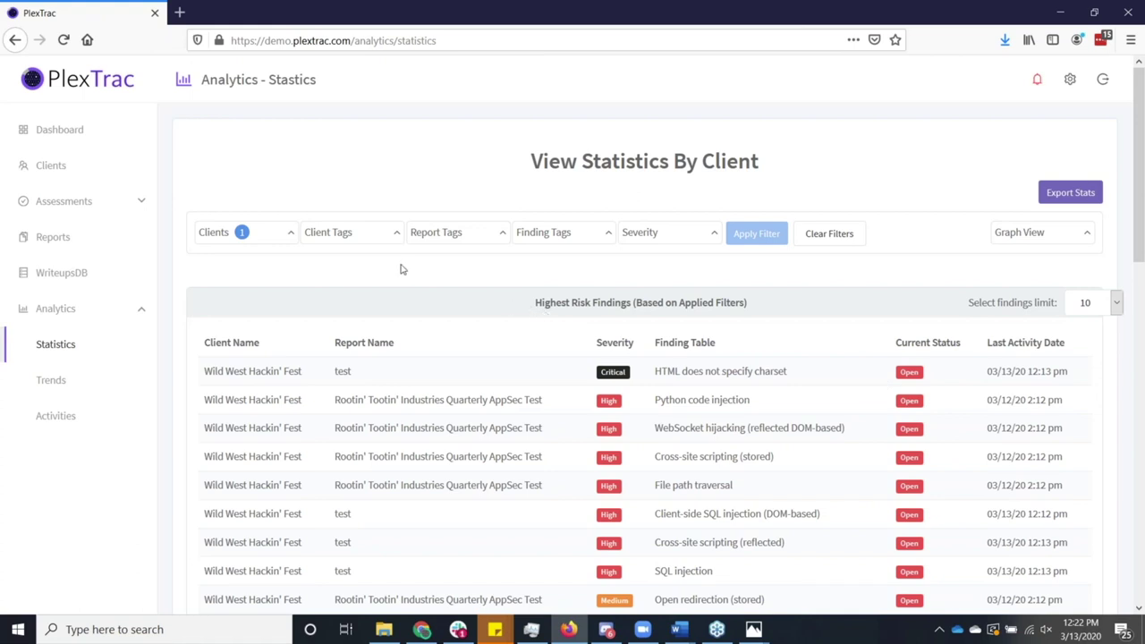
Apply the ta001_initial_access finding tag filter, then remove it and reapply.
left_click(565, 237)
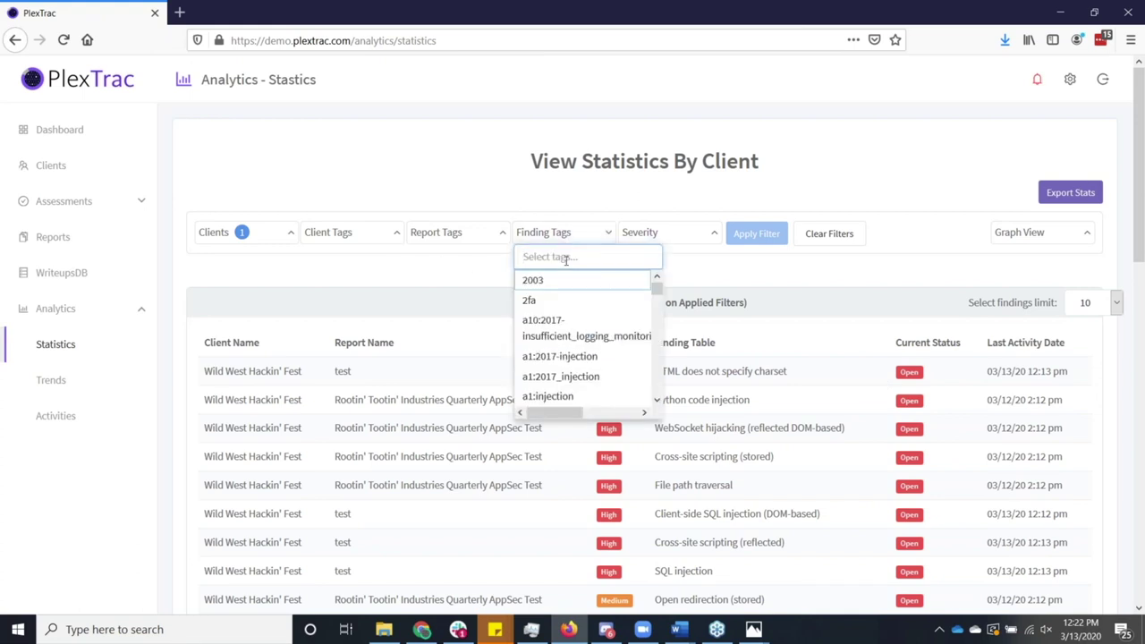
type("ta00")
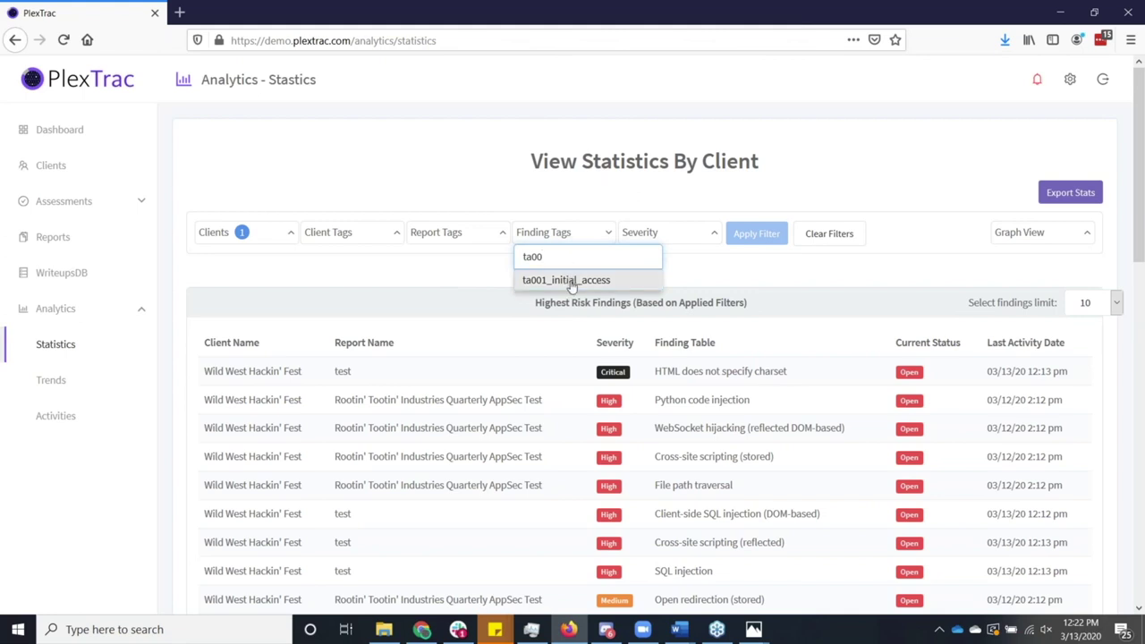
left_click(570, 283)
left_click(734, 239)
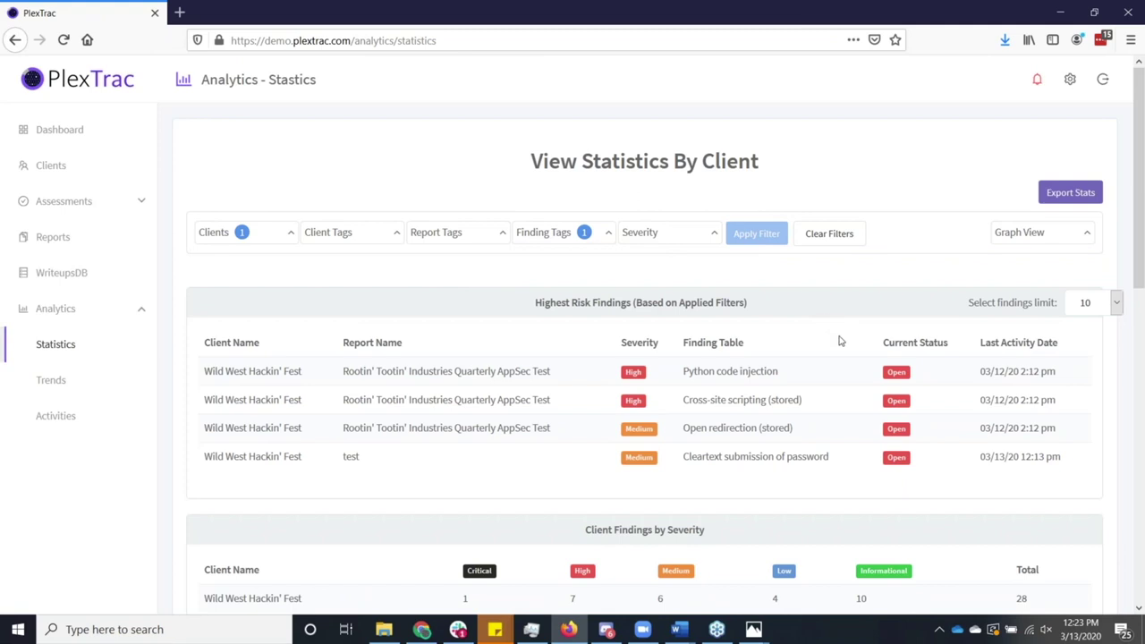
left_click(609, 242)
left_click(614, 257)
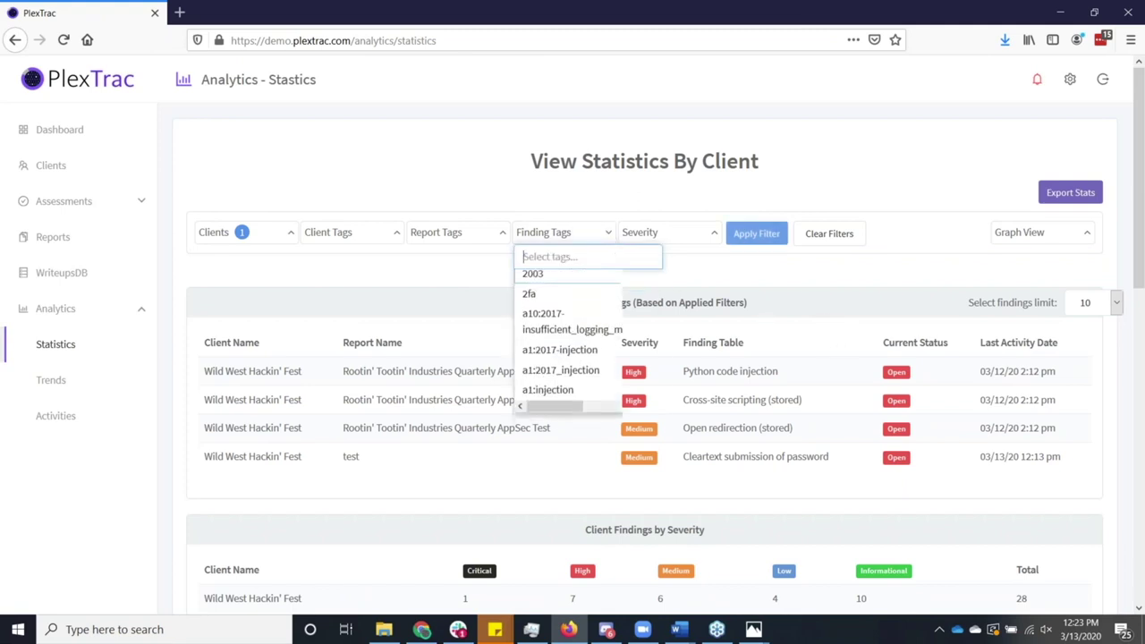
left_click(686, 270)
Refresh the untagged statistics and scroll through Wild West Hackin' Fest's findings.
left_click(752, 235)
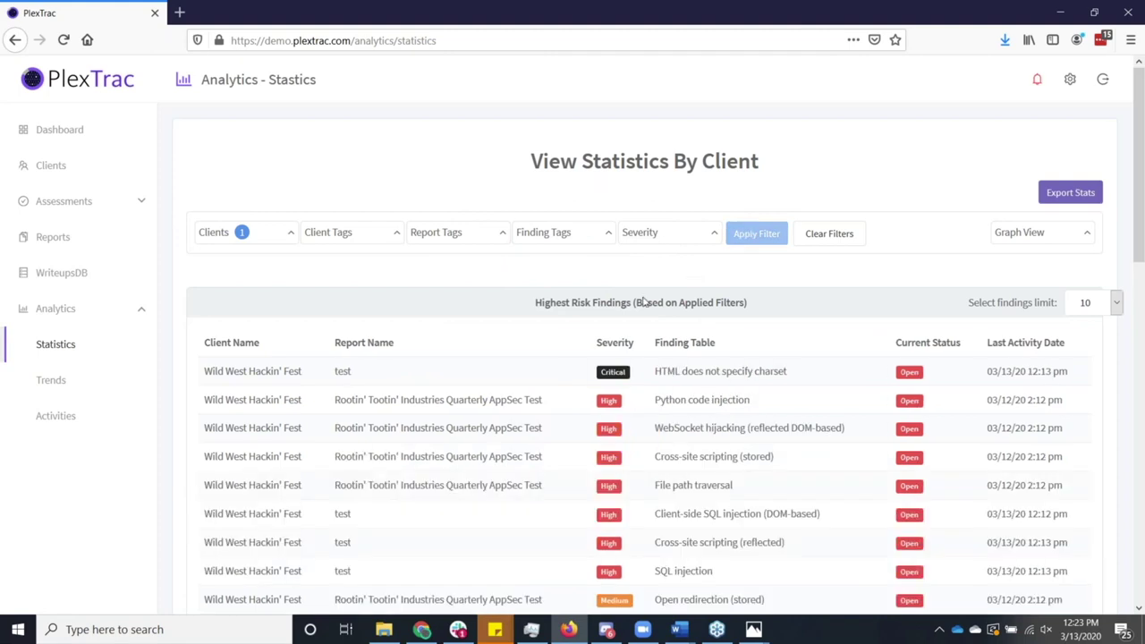
scroll(644, 309, "down", 1)
scroll(640, 324, "down", 3)
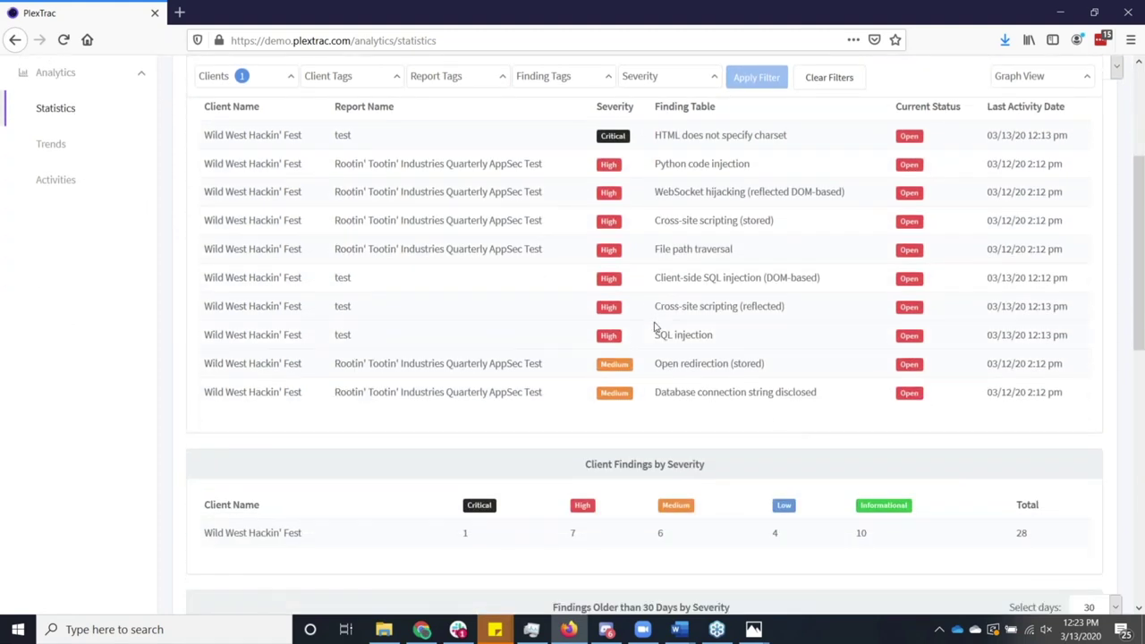
scroll(654, 327, "down", 3)
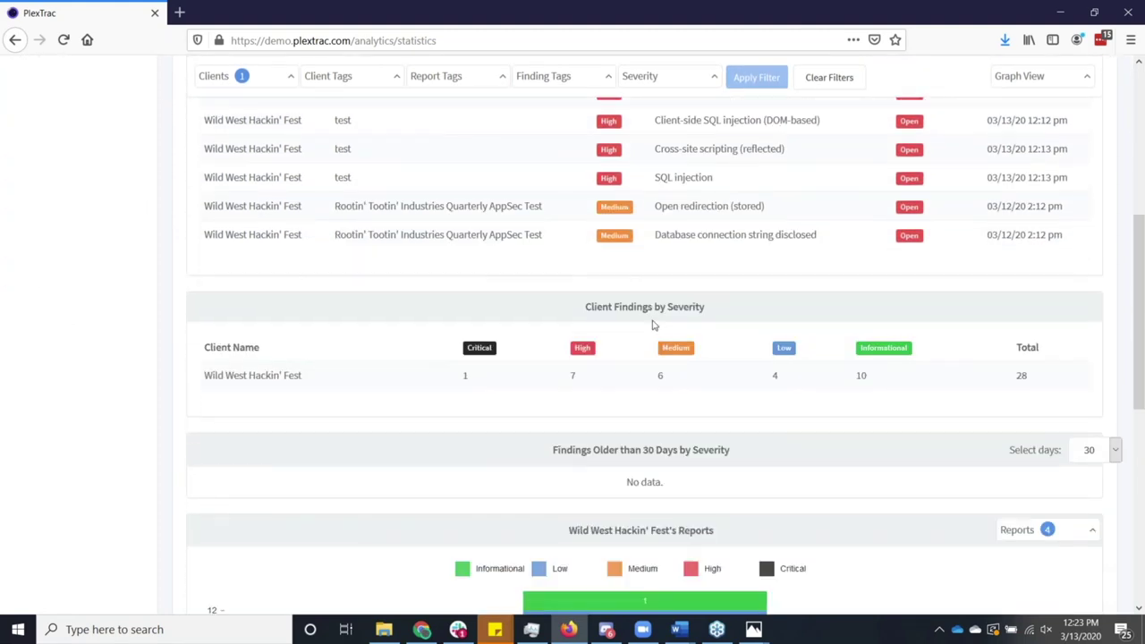
scroll(654, 325, "down", 3)
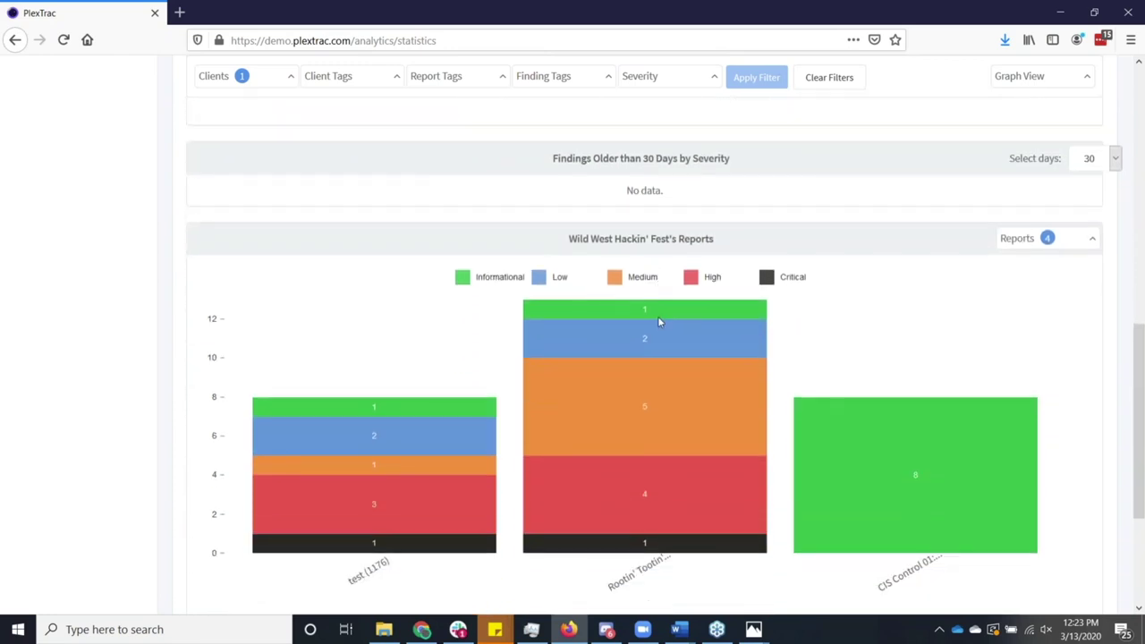
scroll(659, 321, "down", 1)
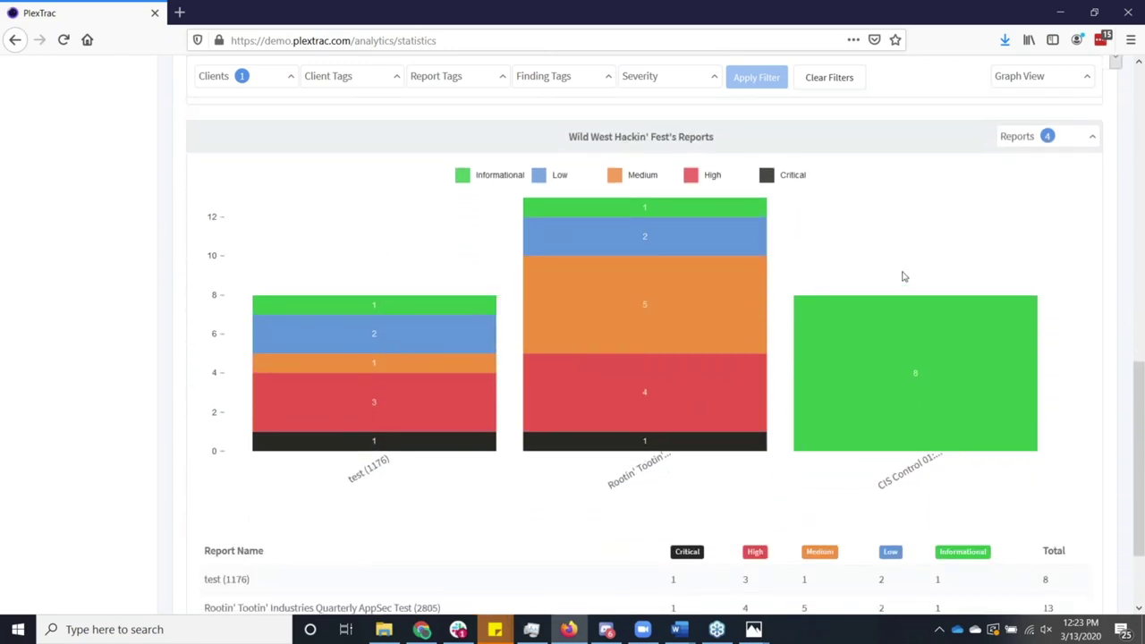
scroll(910, 272, "down", 1)
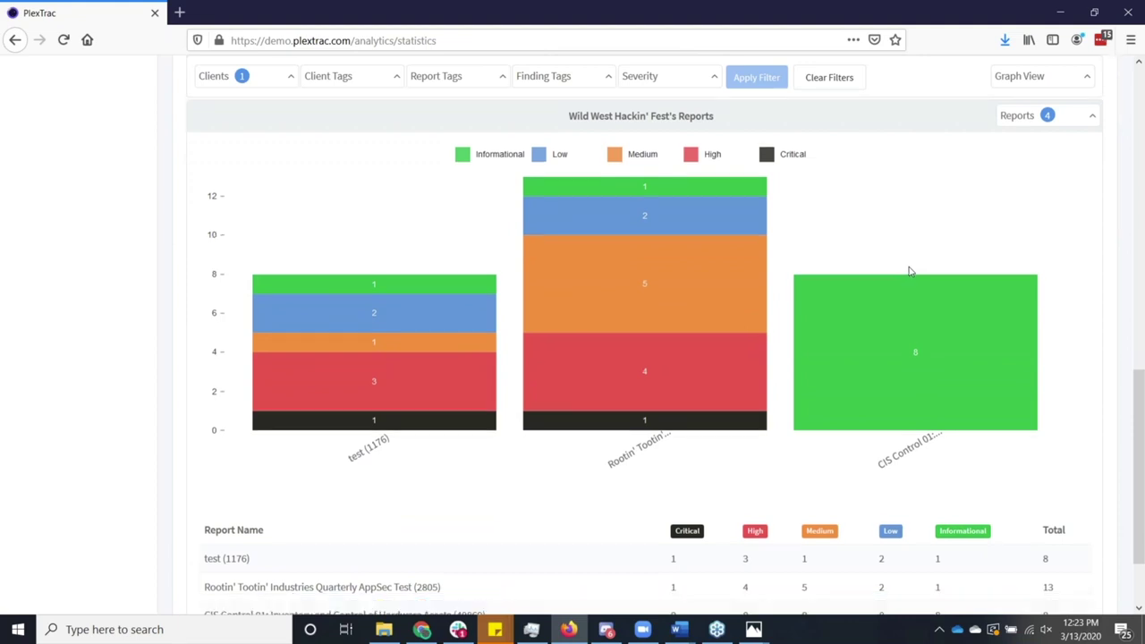
scroll(909, 268, "down", 1)
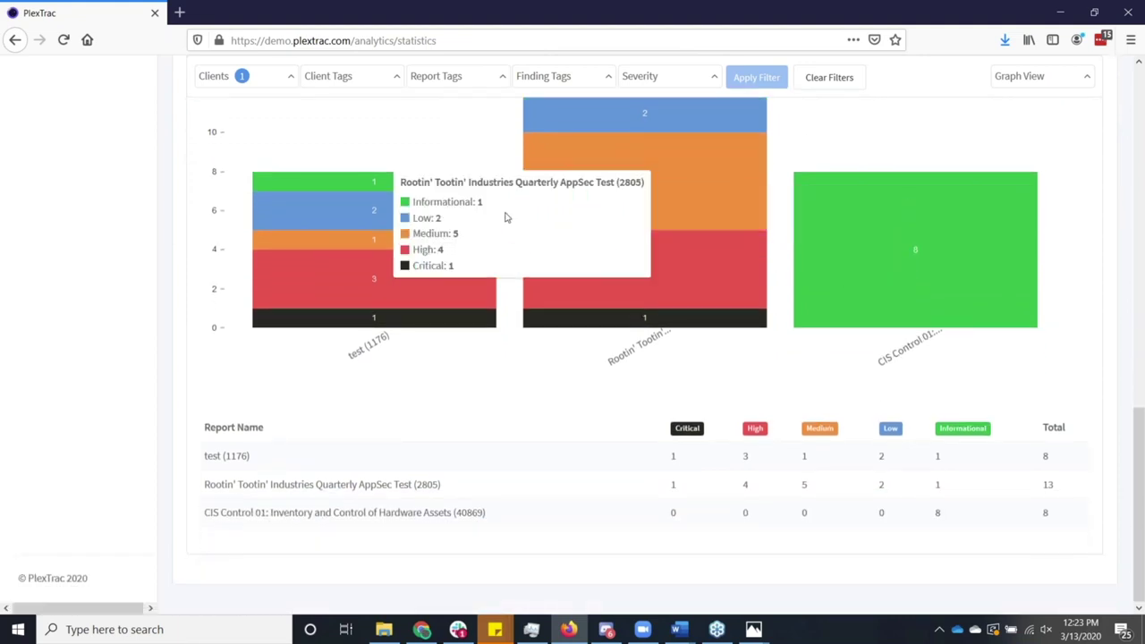
scroll(54, 225, "up", 10)
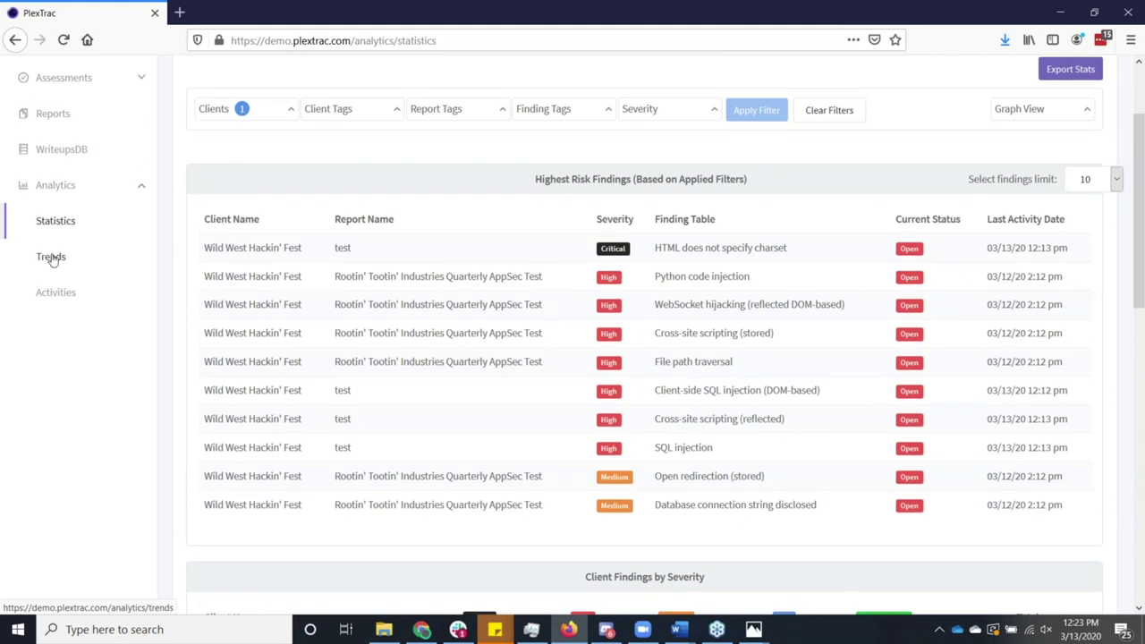
Load Analytics Trends for Wild West Hackin' Fest showing monthly opened and closed findings.
left_click(51, 257)
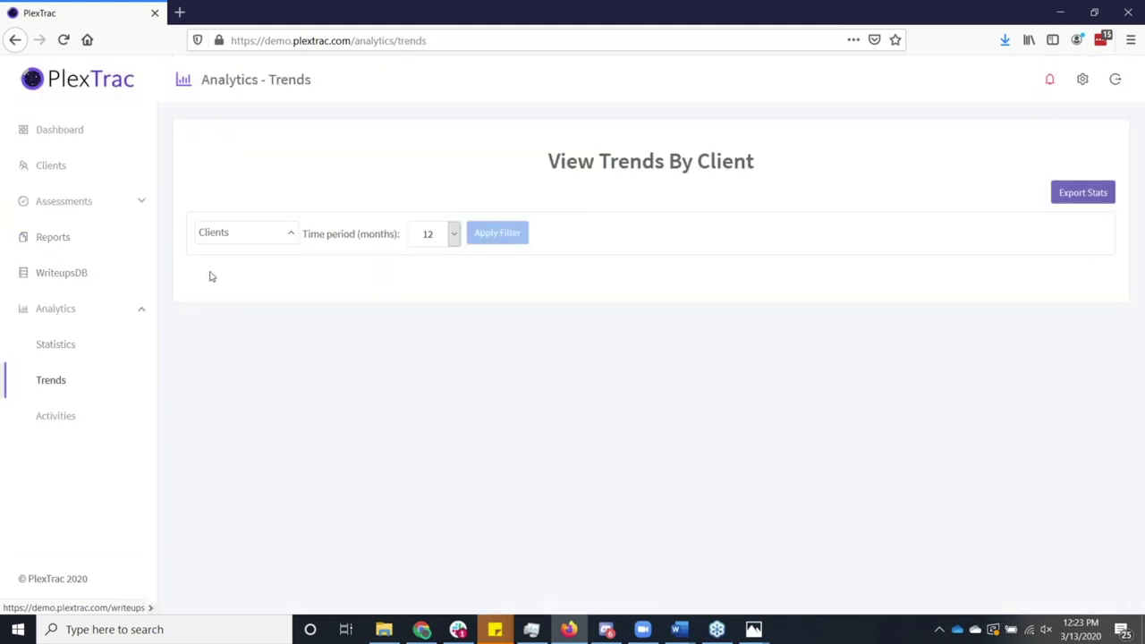
left_click(273, 236)
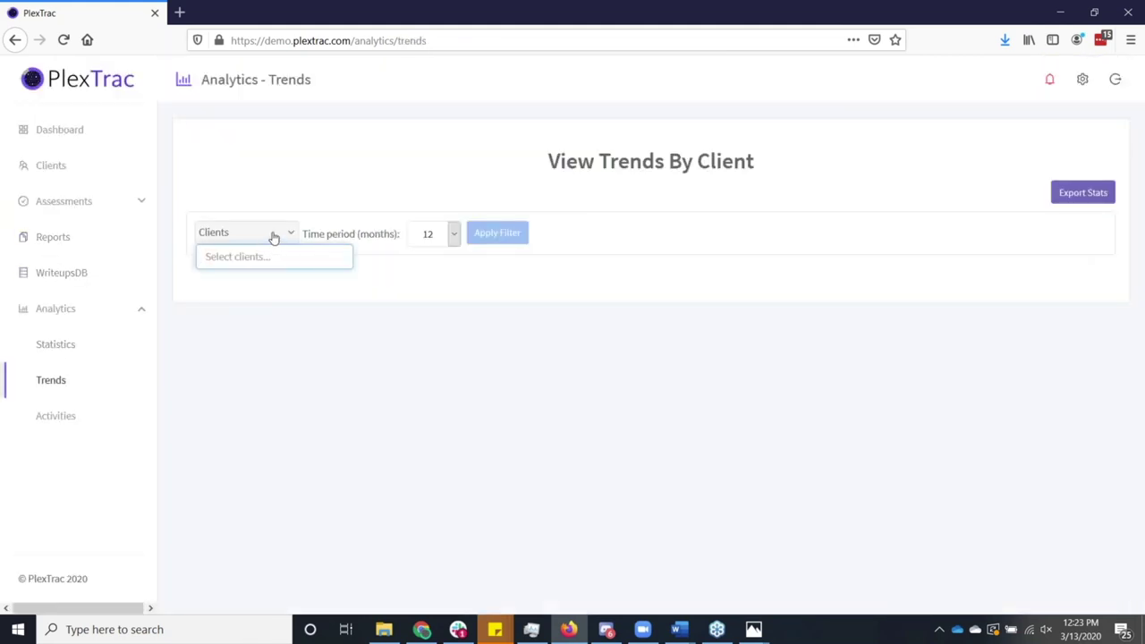
type("wild")
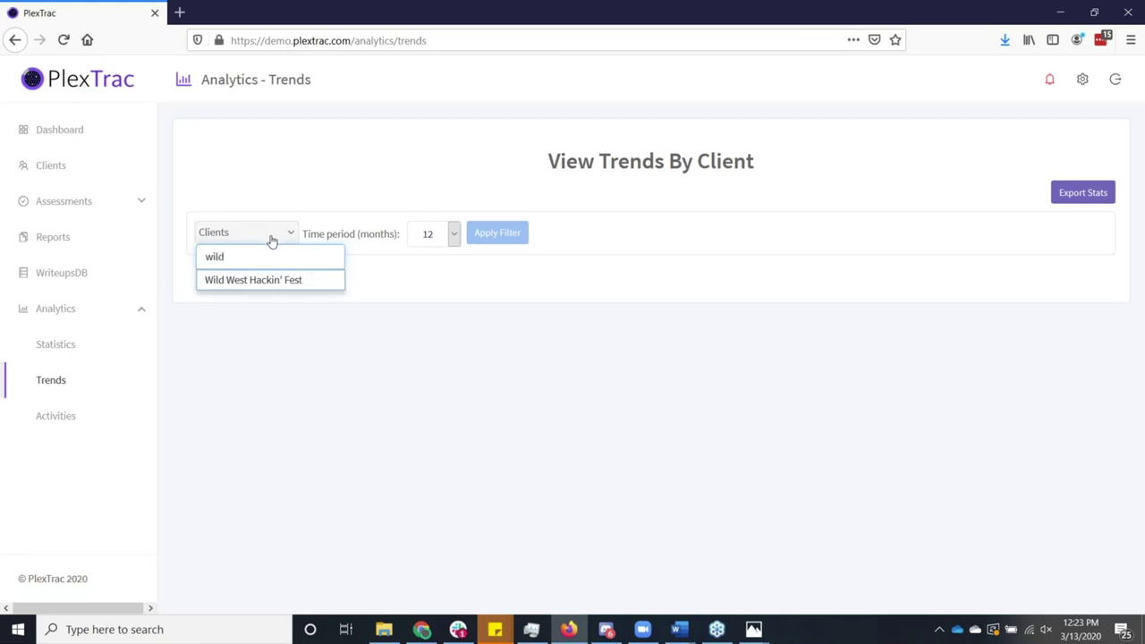
left_click(260, 280)
left_click(417, 274)
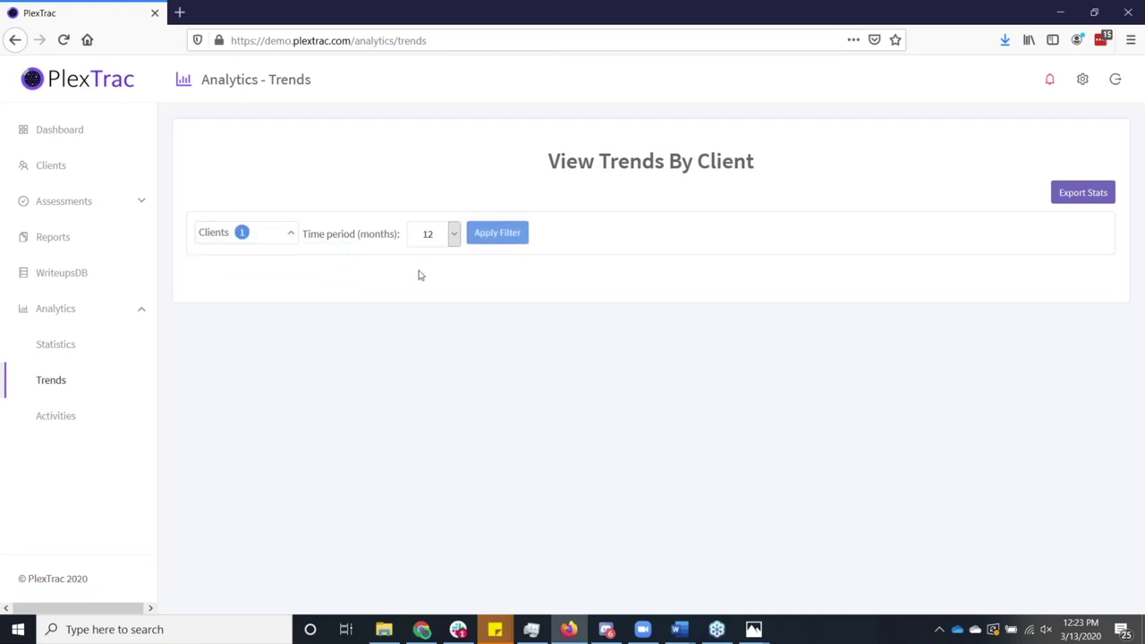
left_click(500, 240)
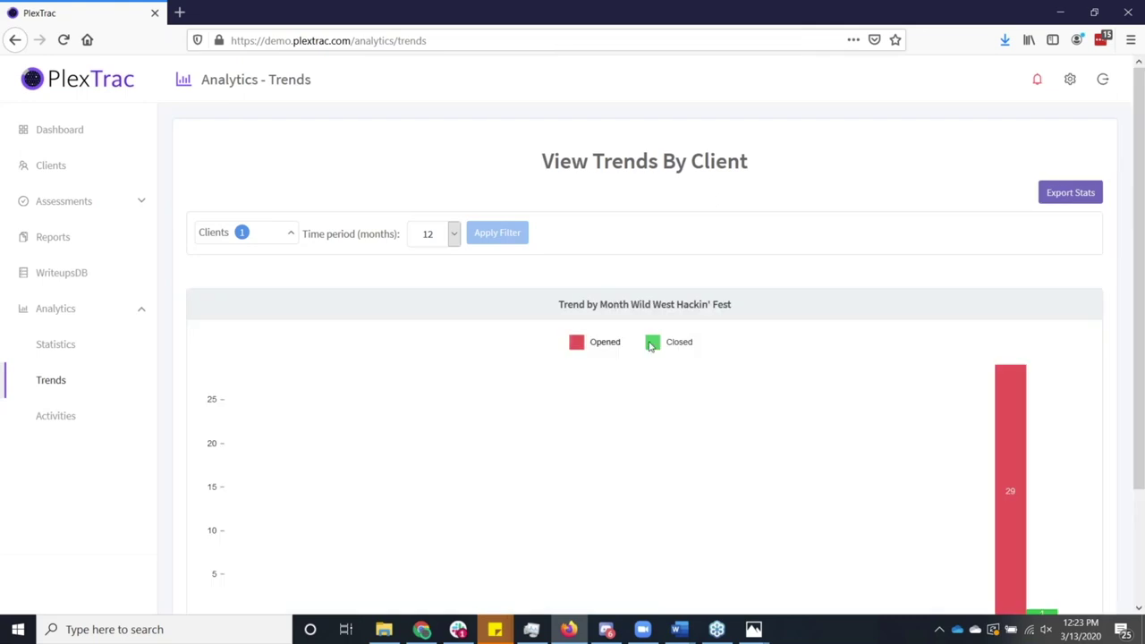
scroll(658, 348, "down", 2)
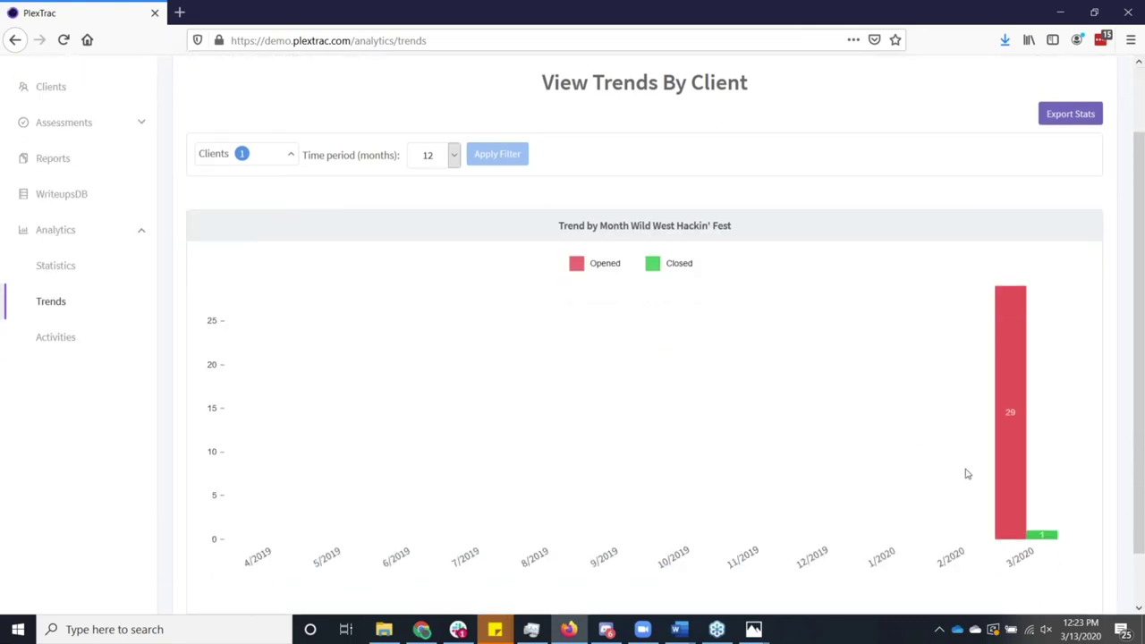
mouse_move(1015, 495)
left_click(74, 348)
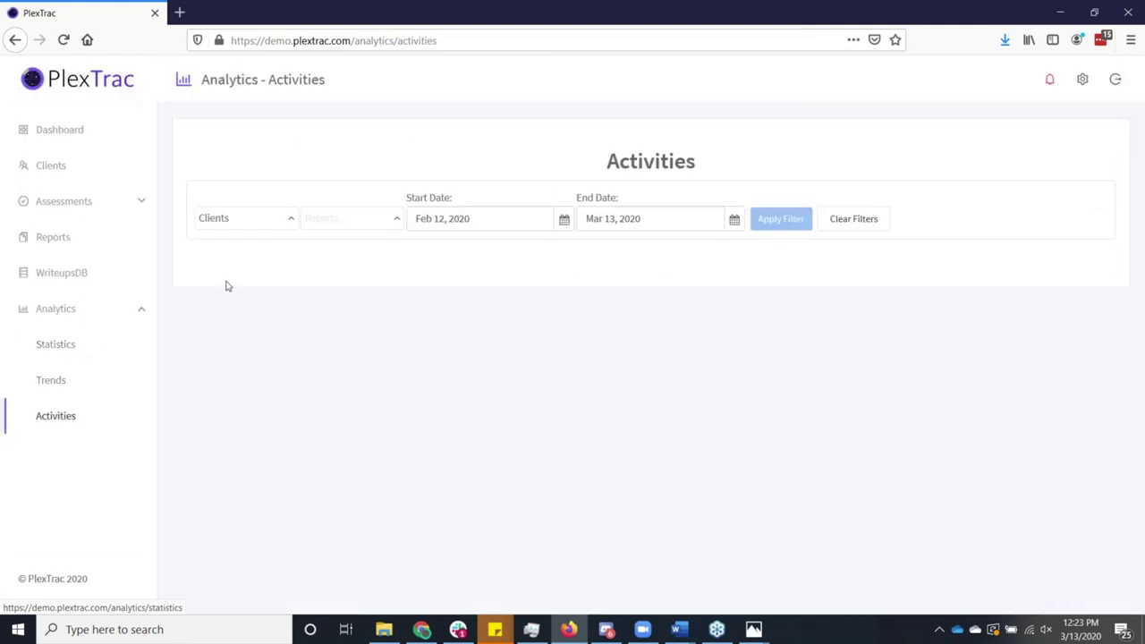
left_click(260, 230)
type("wild")
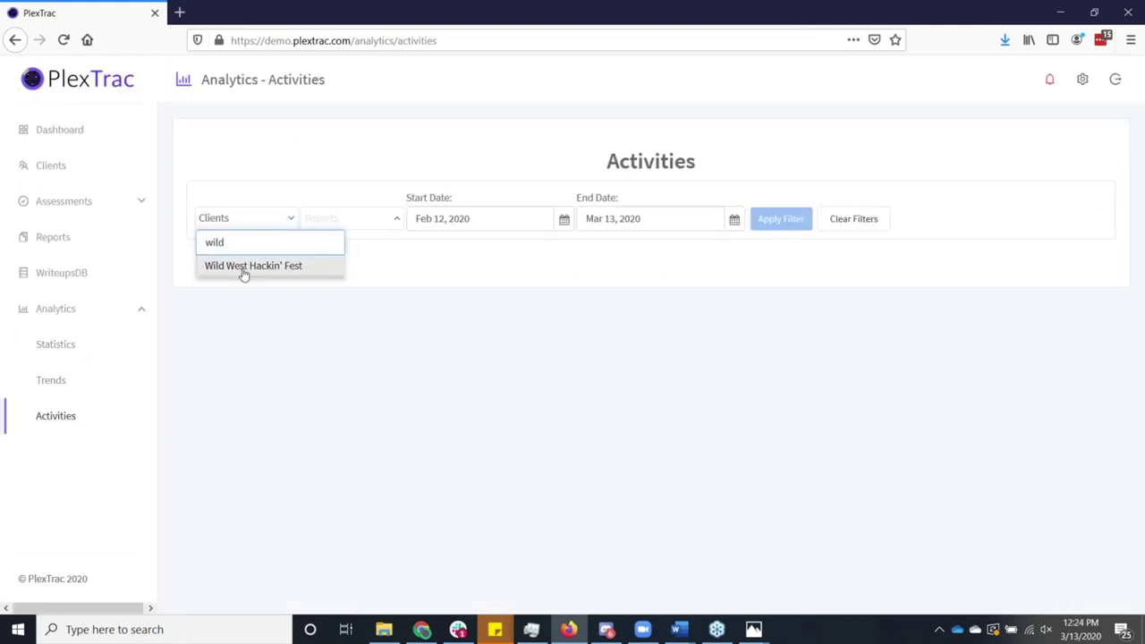
left_click(243, 268)
left_click(463, 259)
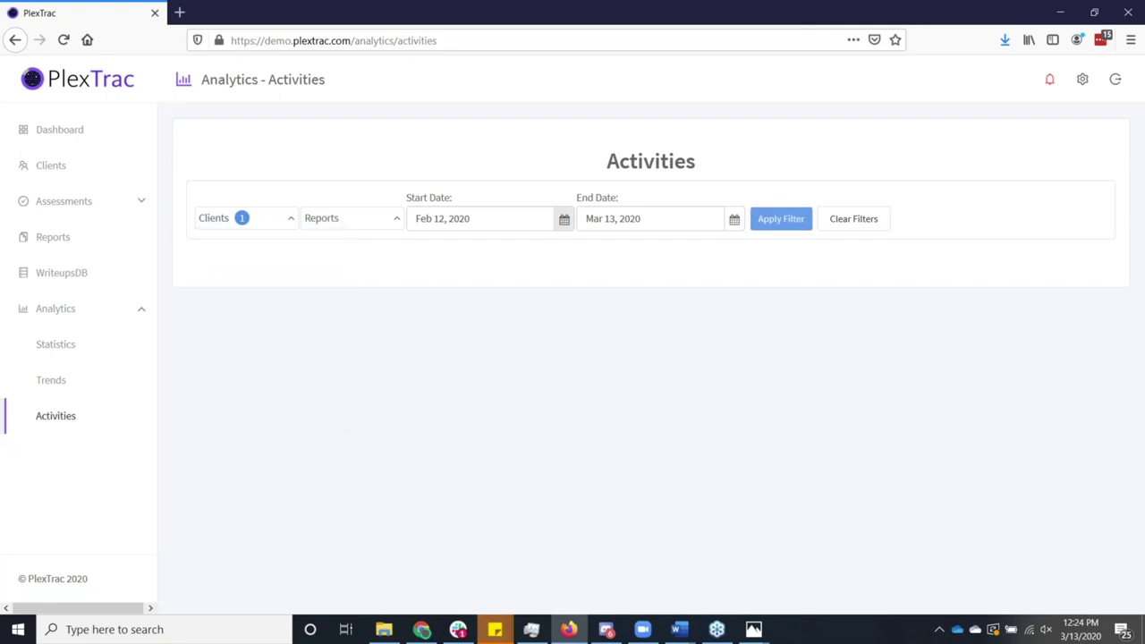
left_click(762, 223)
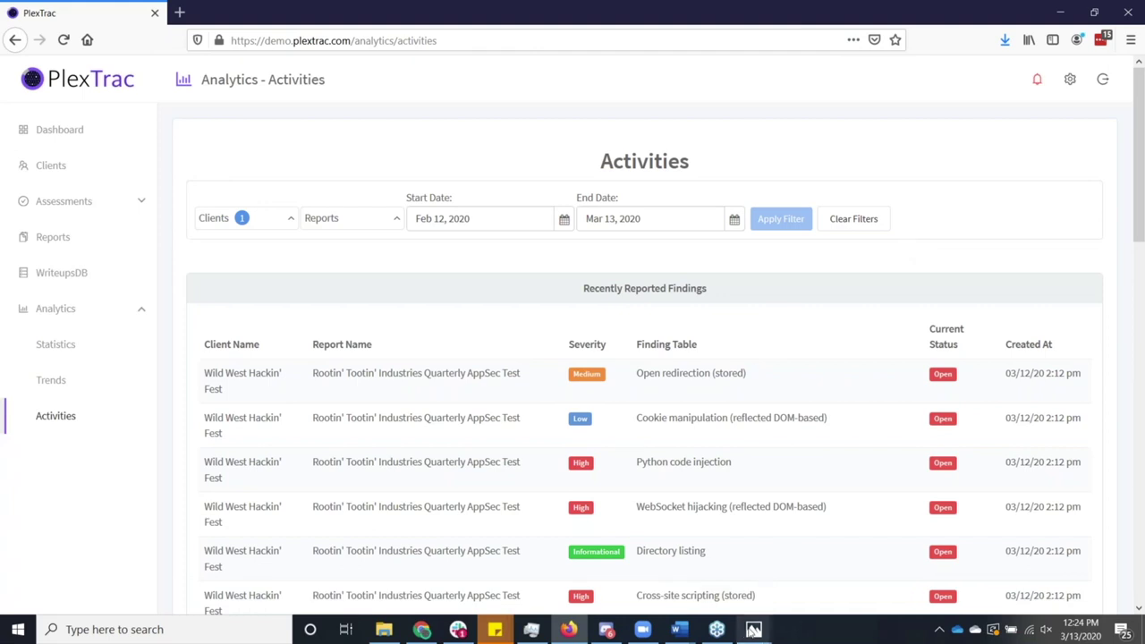
left_click(754, 631)
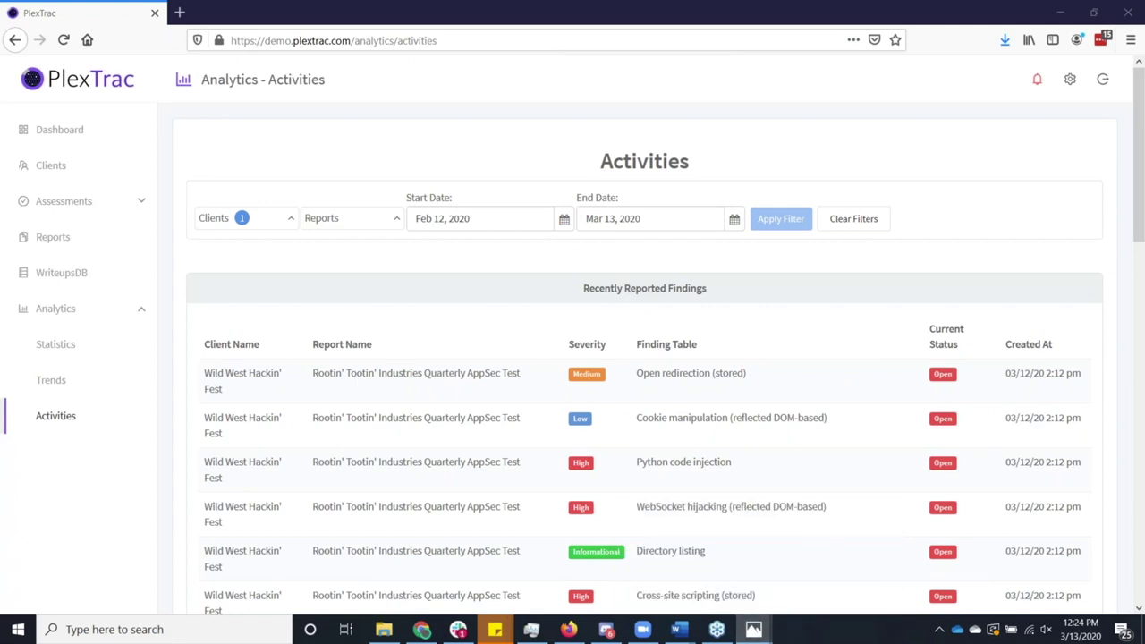
Center the Photos window, view the next PlexTrac promo image, then close the viewer.
left_click_drag(1041, 36, 475, 53)
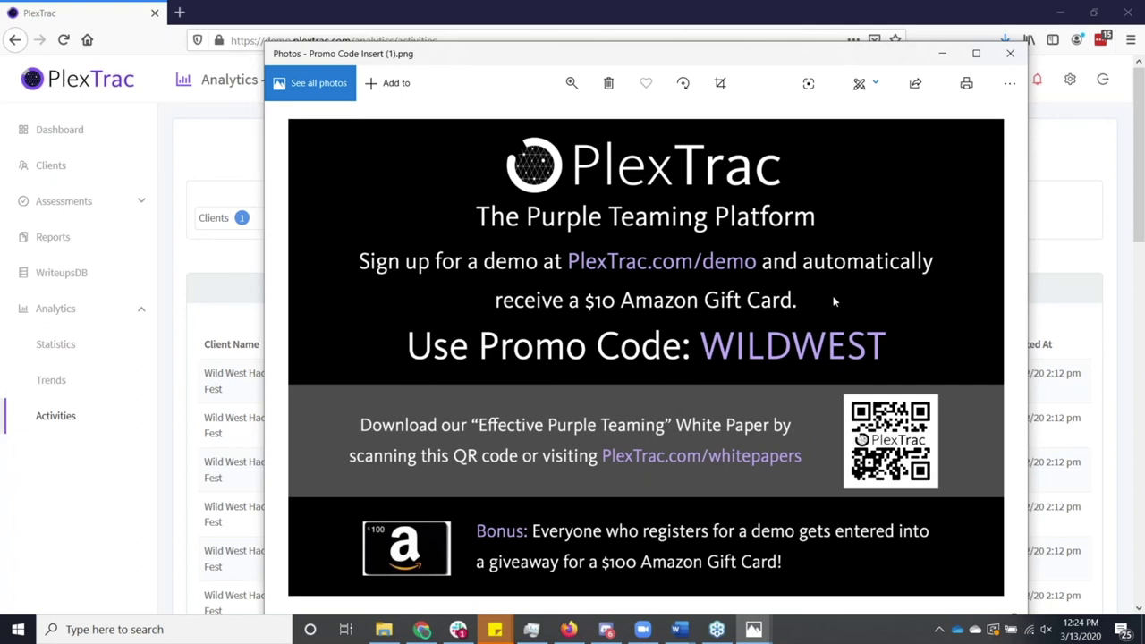
key("Right")
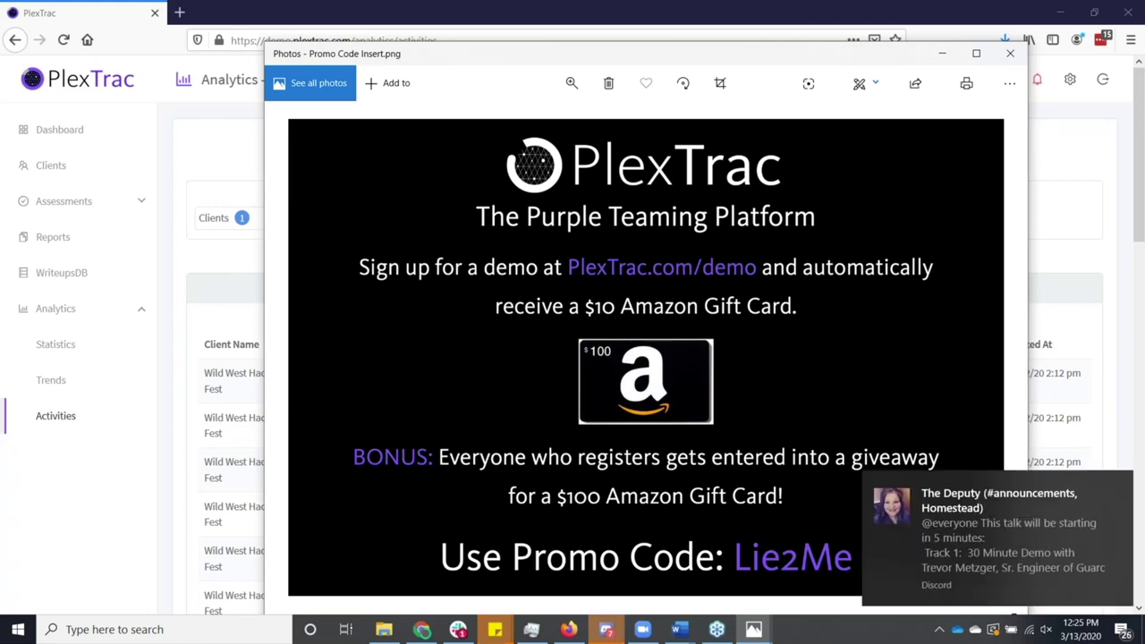
key("alt+Tab")
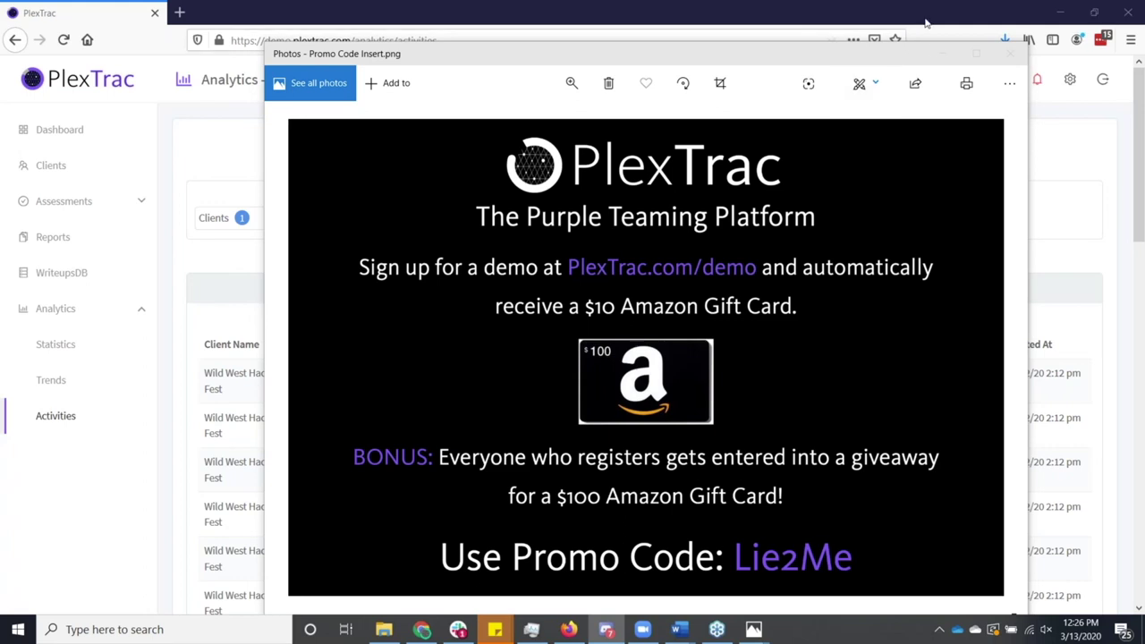
left_click(942, 54)
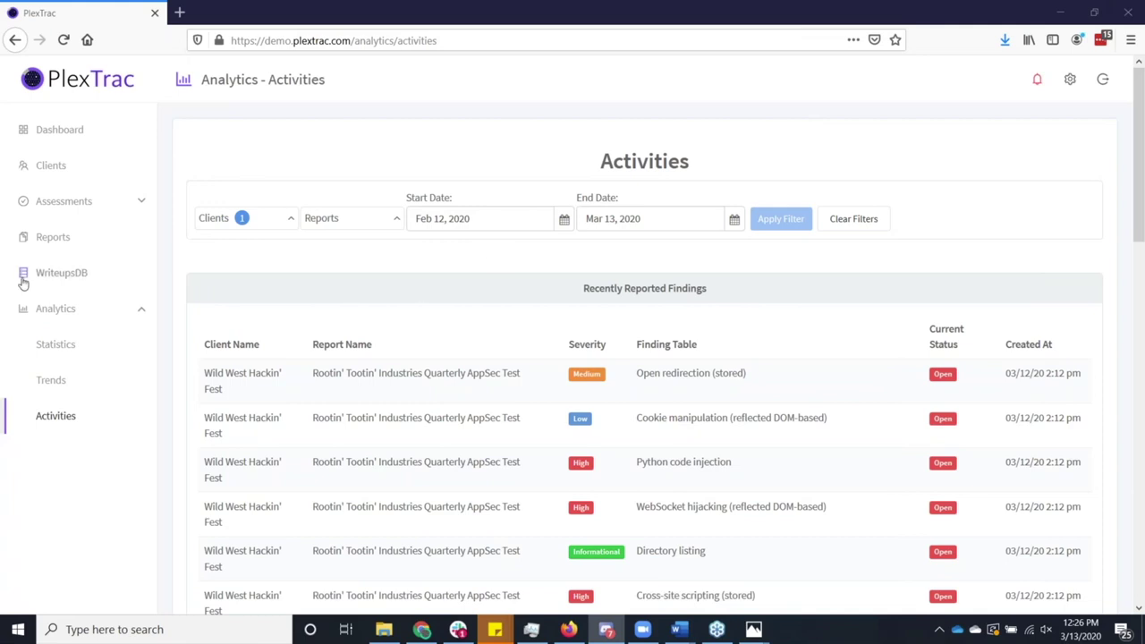
Preview a new custom writeup form in WriteupsDB, including its Tags suggestions.
left_click(56, 279)
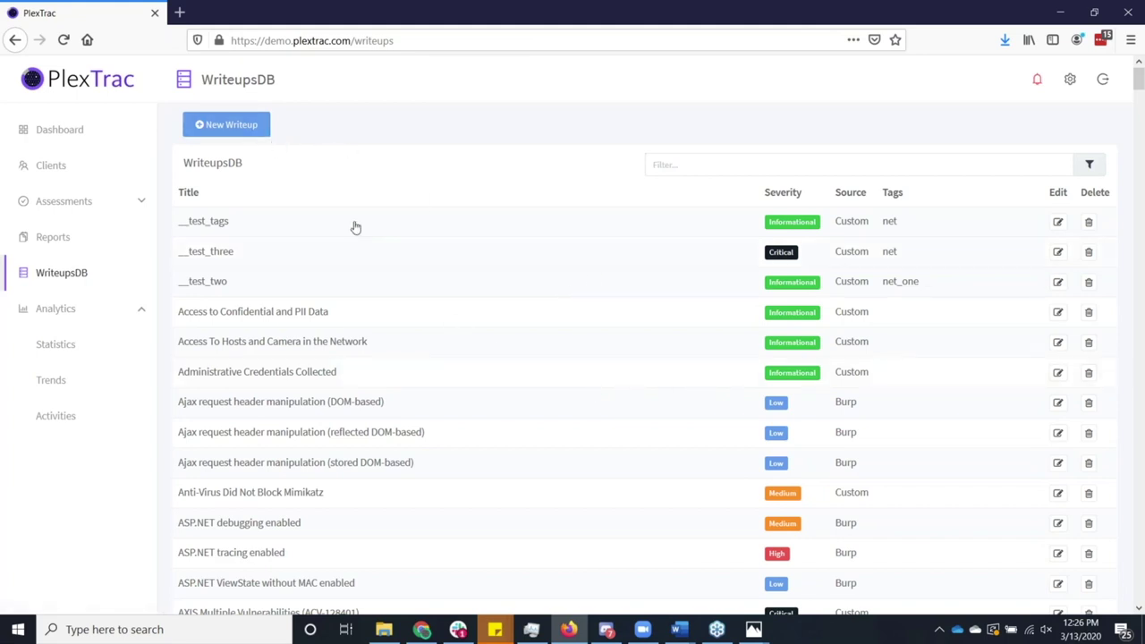
left_click(258, 134)
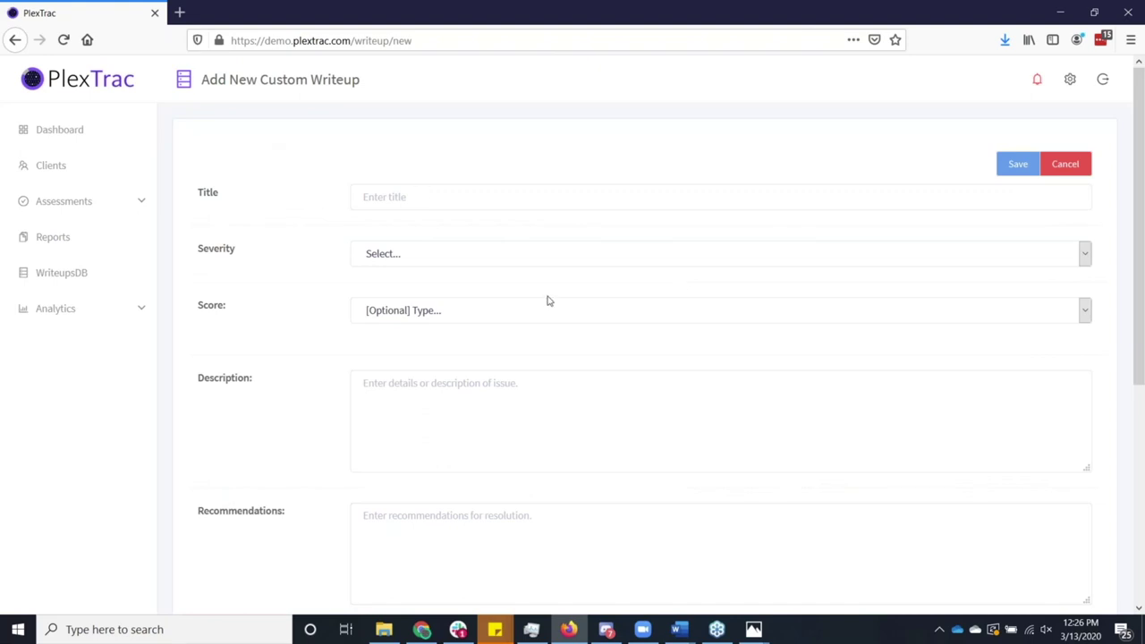
scroll(548, 304, "down", 1)
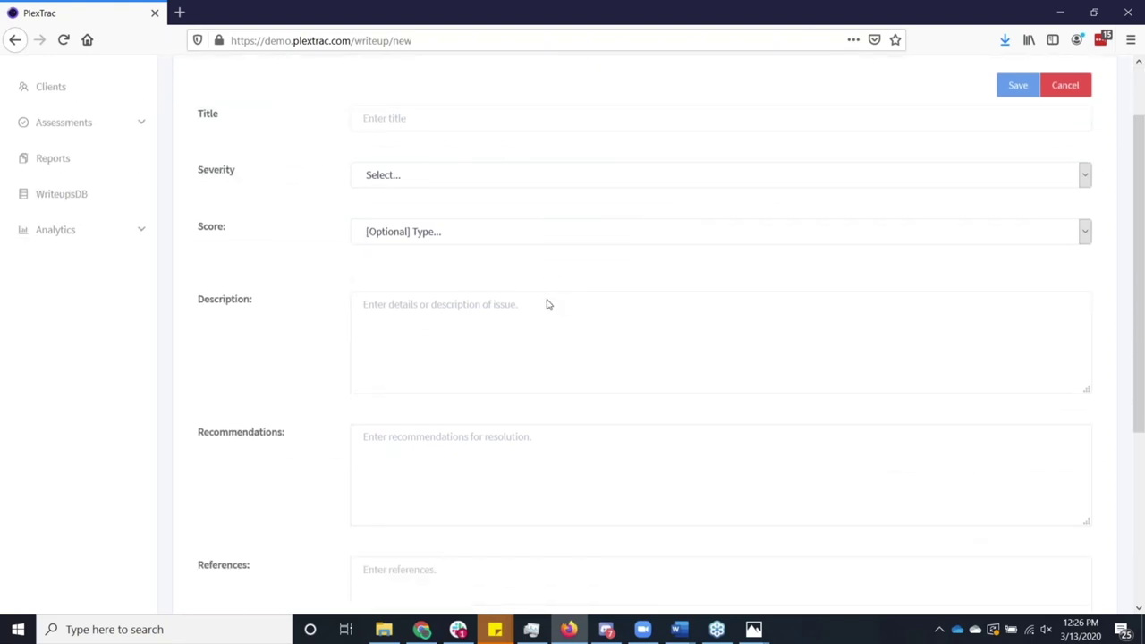
scroll(549, 304, "down", 3)
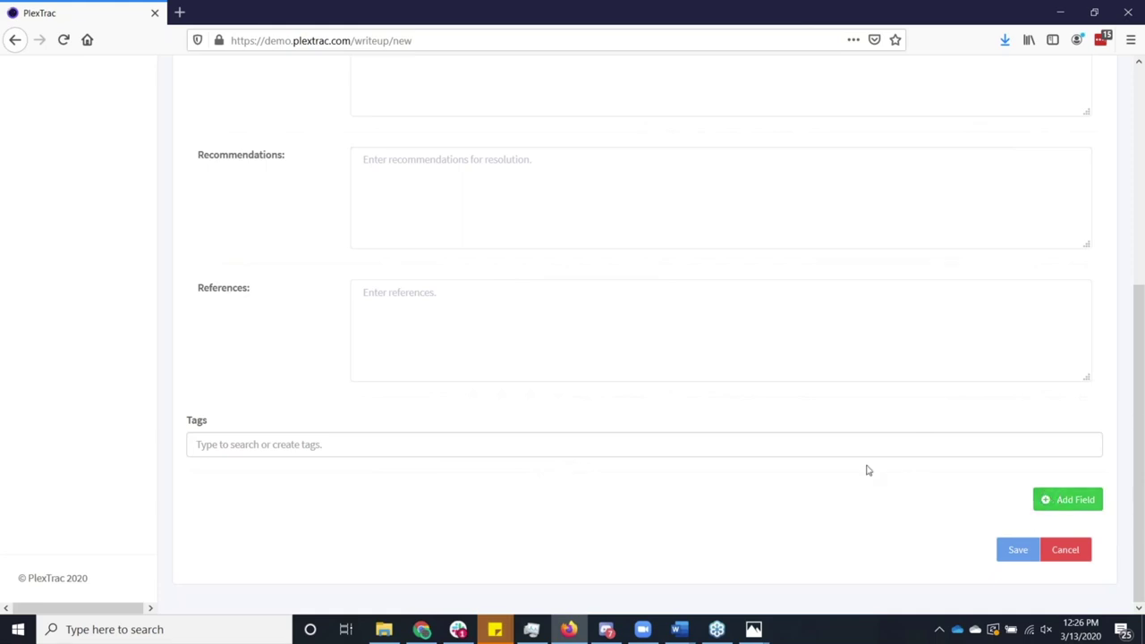
left_click(771, 449)
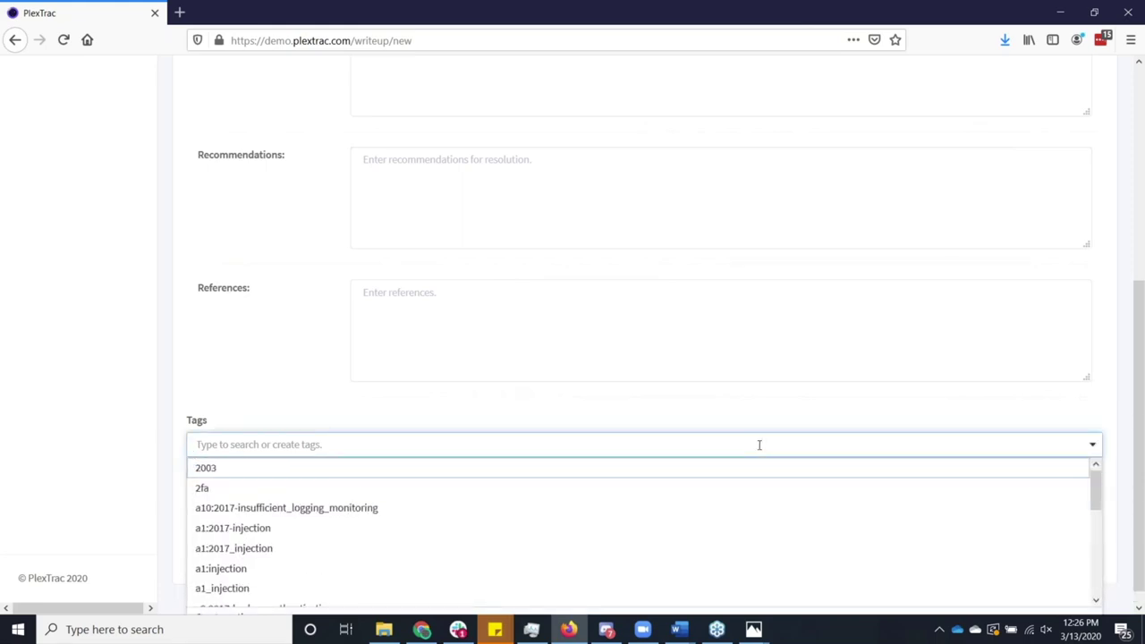
left_click(733, 423)
scroll(733, 423, "up", 5)
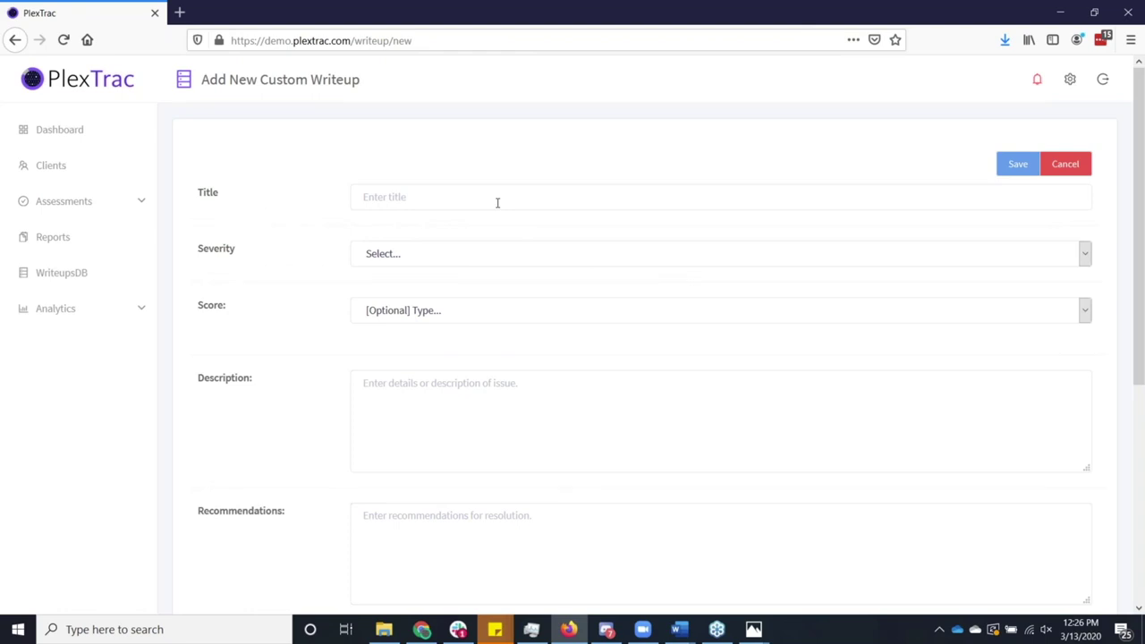
Filter the WriteupsDB list by 'mitre'.
left_click(82, 283)
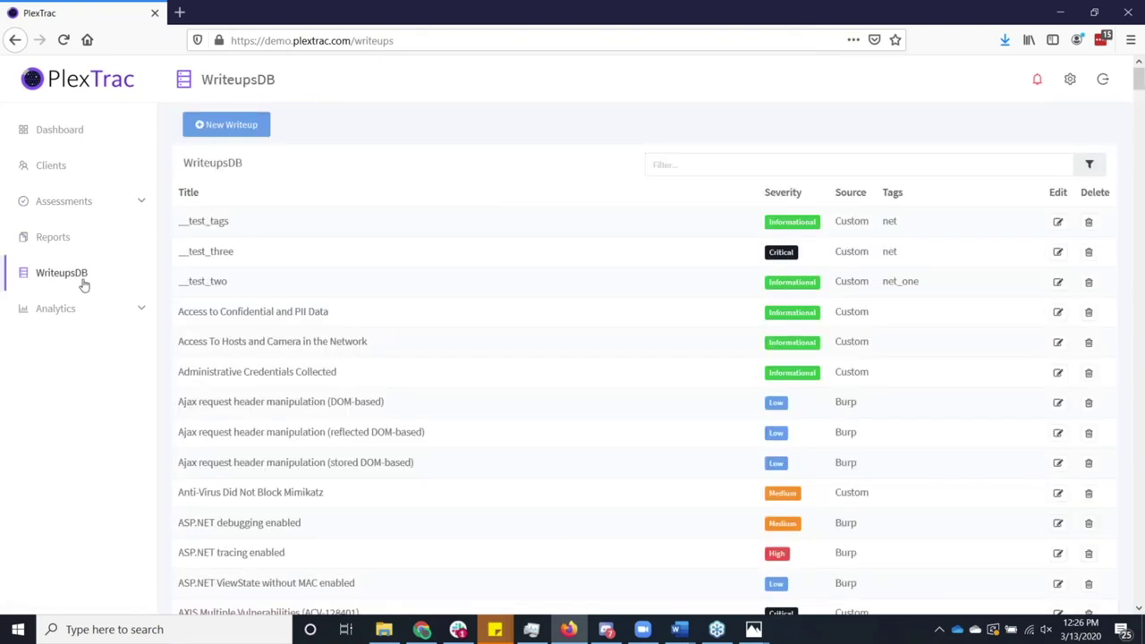
left_click(741, 161)
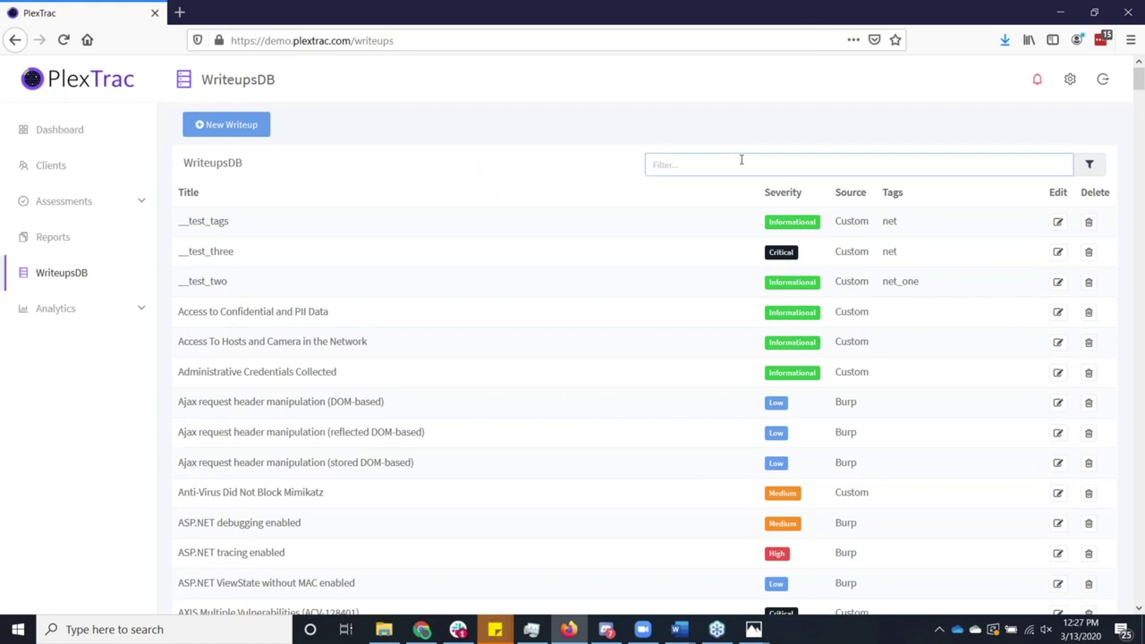
type("mitre")
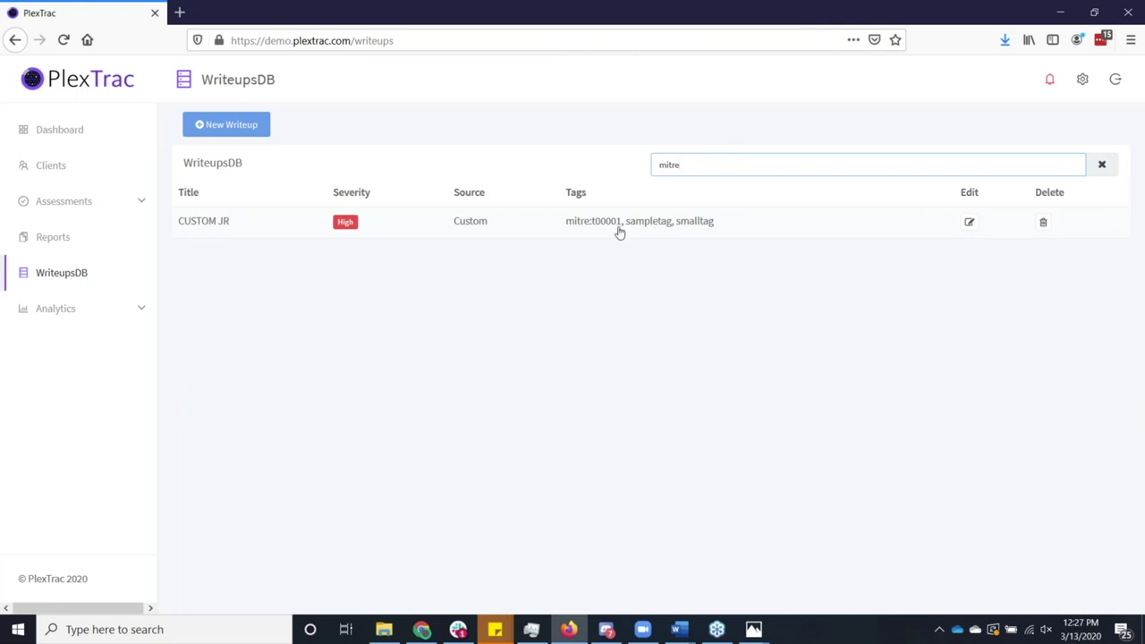
Open the Internal Pen Test 2-5-2020 findings for .Contoso Systems, Inc.
left_click(55, 168)
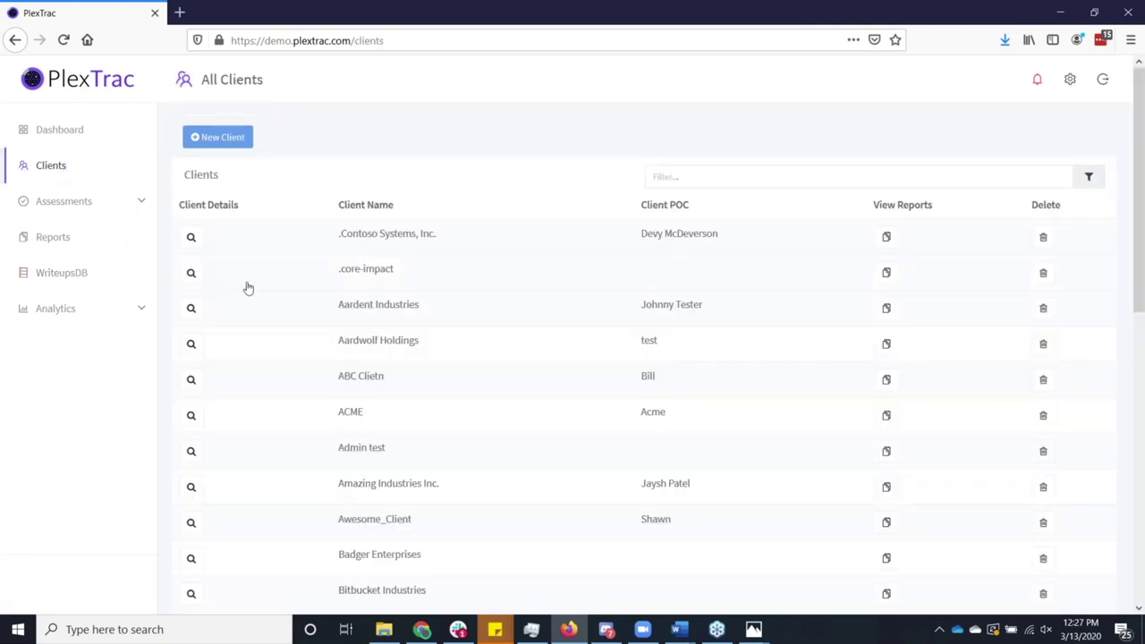
left_click(387, 240)
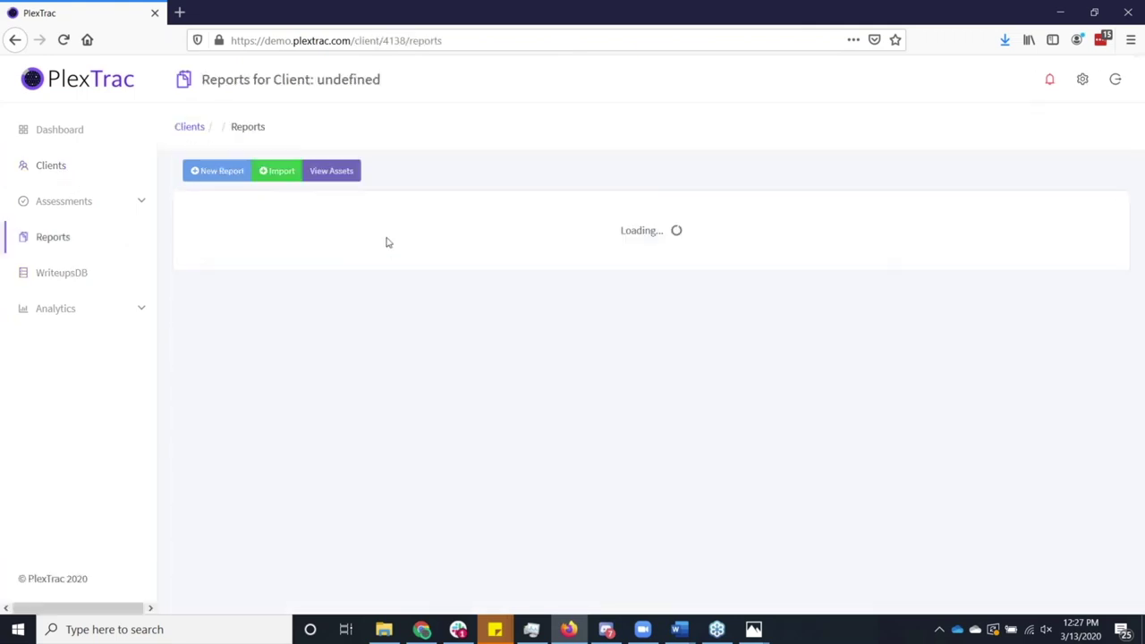
scroll(384, 414, "down", 5)
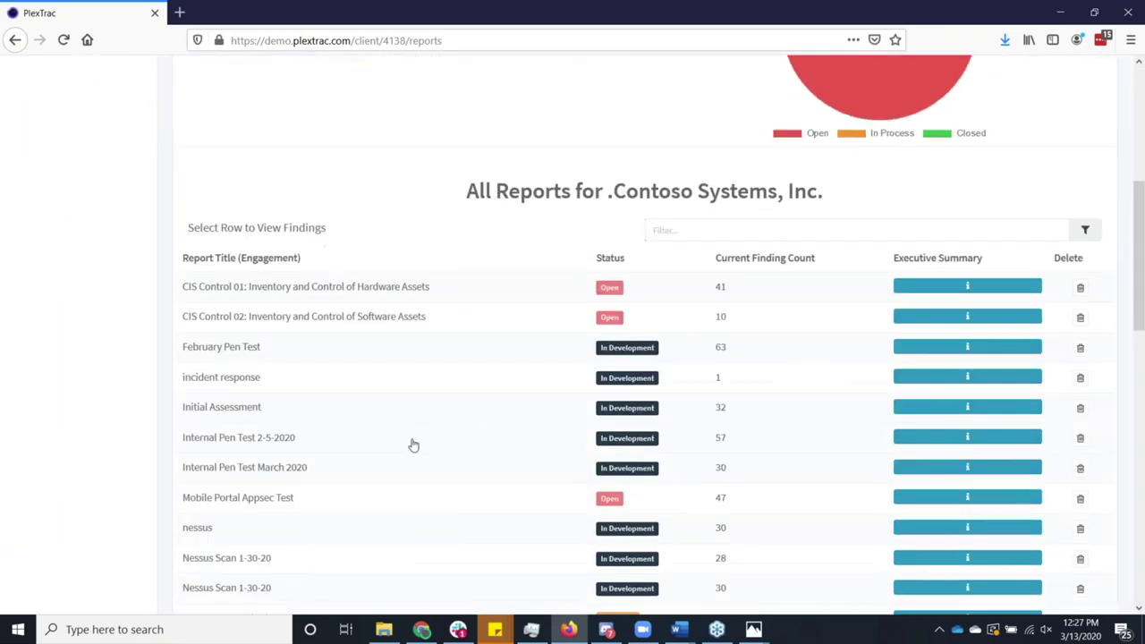
left_click(414, 443)
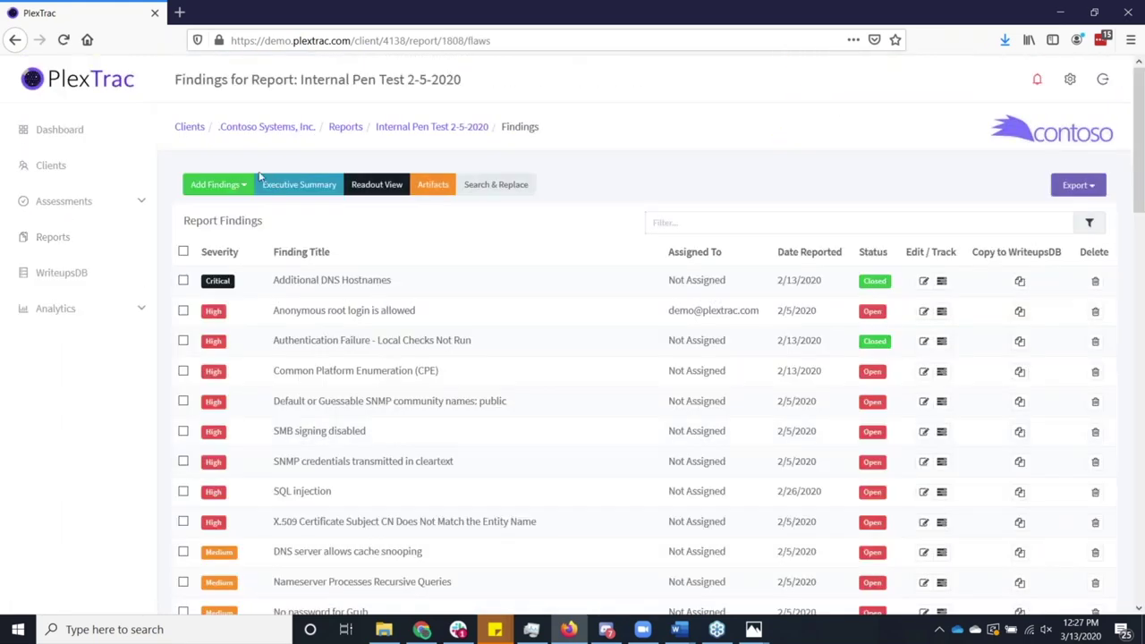
Review the supported sources under Add Findings > From Tools, then close the dialog.
left_click(238, 188)
left_click(223, 252)
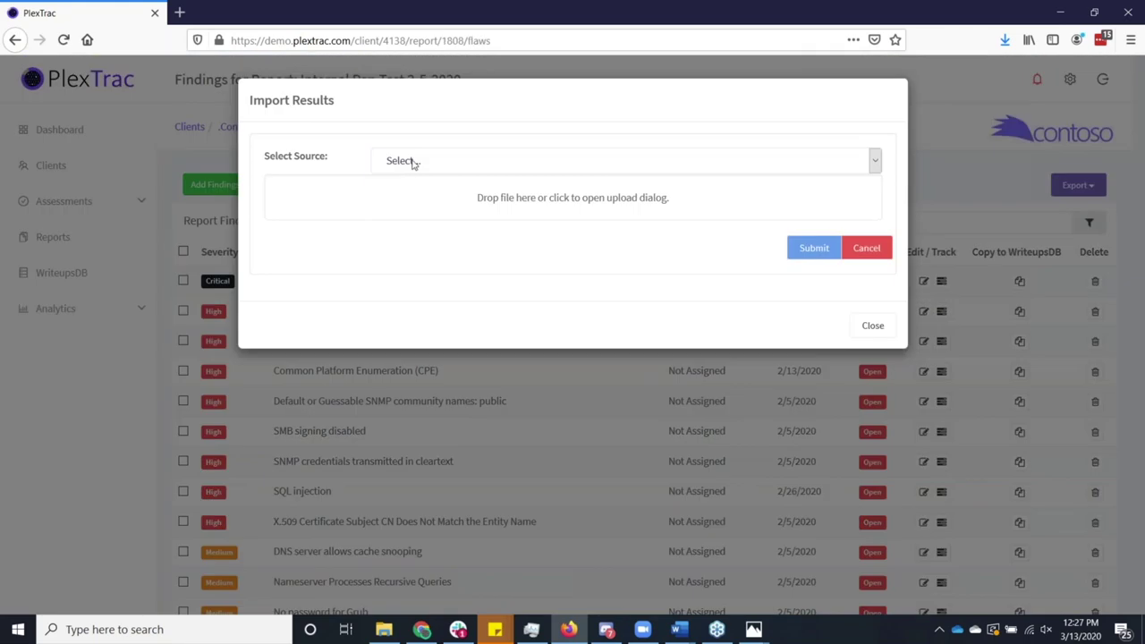
left_click(412, 161)
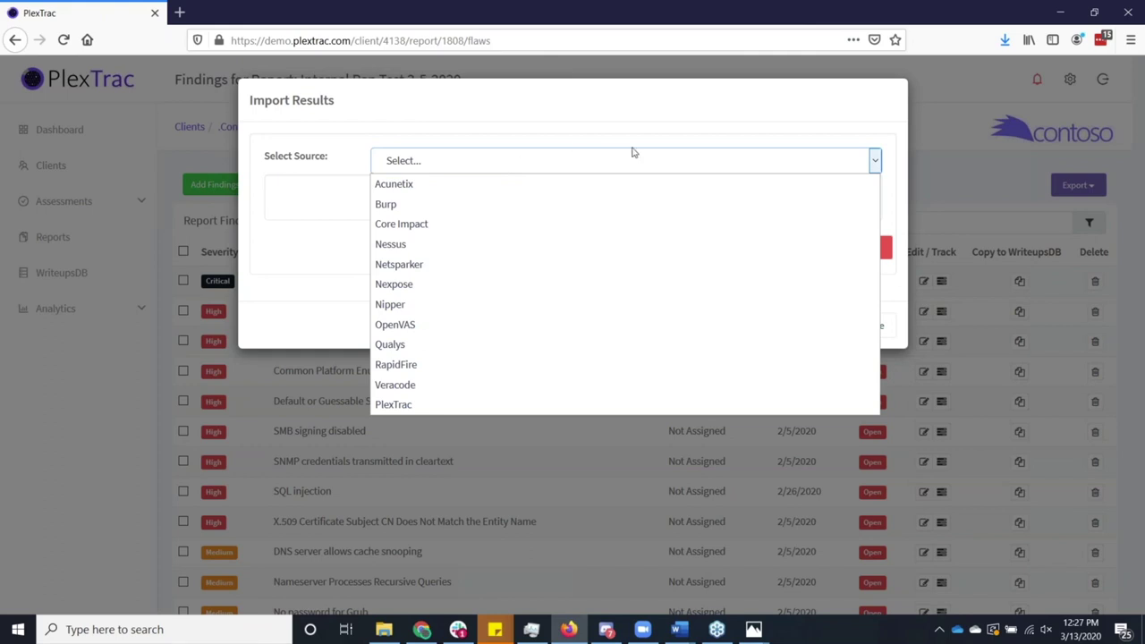
left_click(677, 128)
left_click(859, 326)
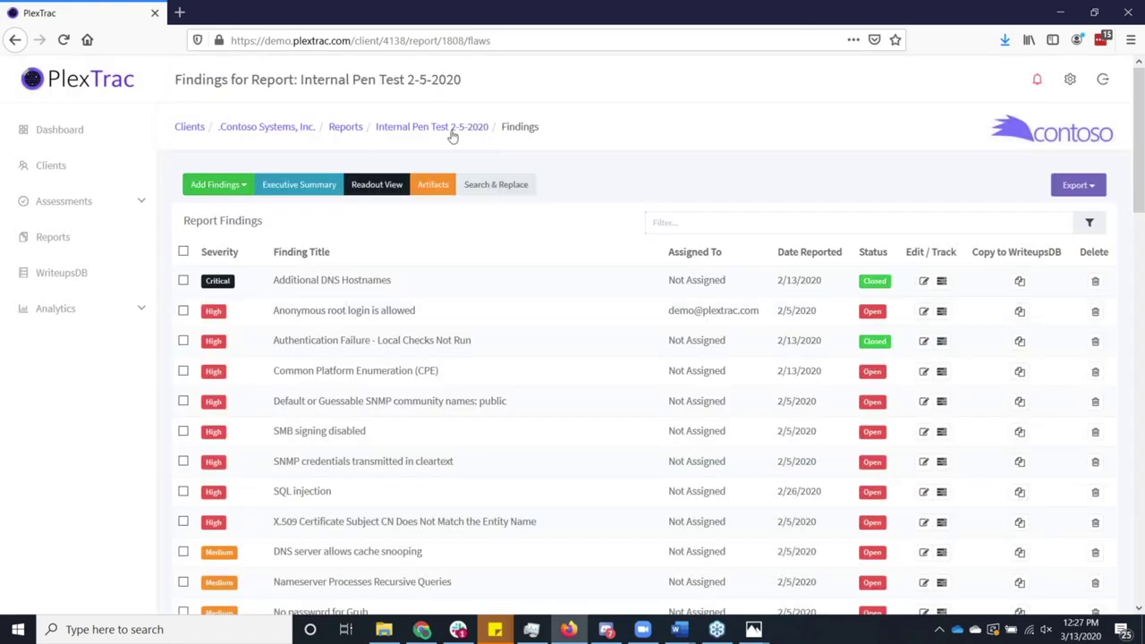
Open .Contoso Systems, Inc.'s asset inventory and the 10.13.11.138 asset.
left_click(305, 132)
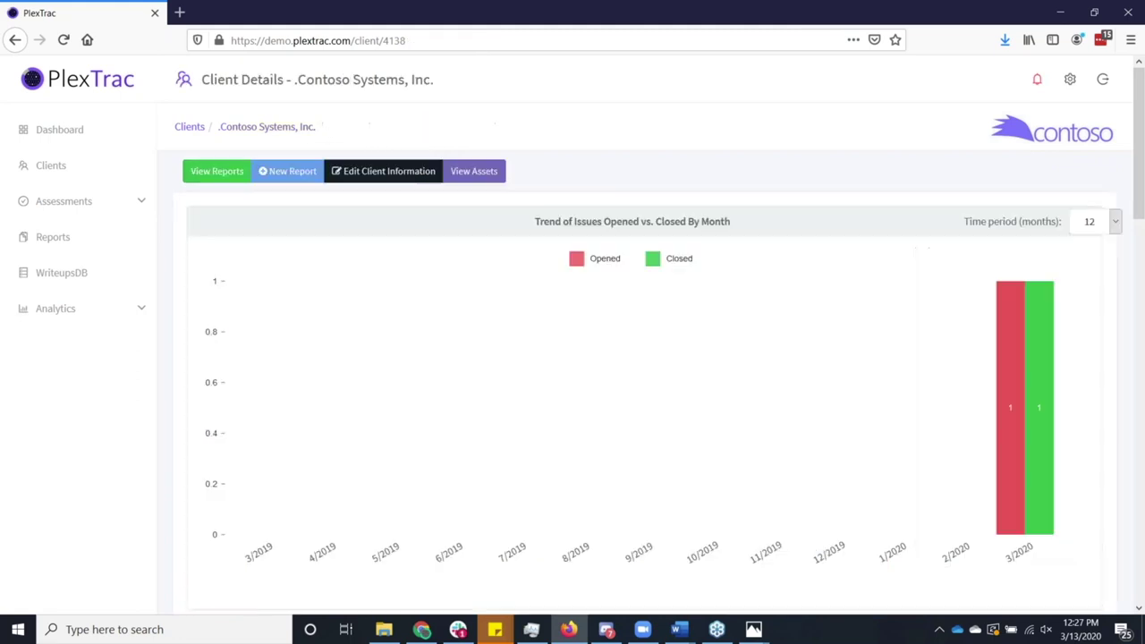
left_click(470, 174)
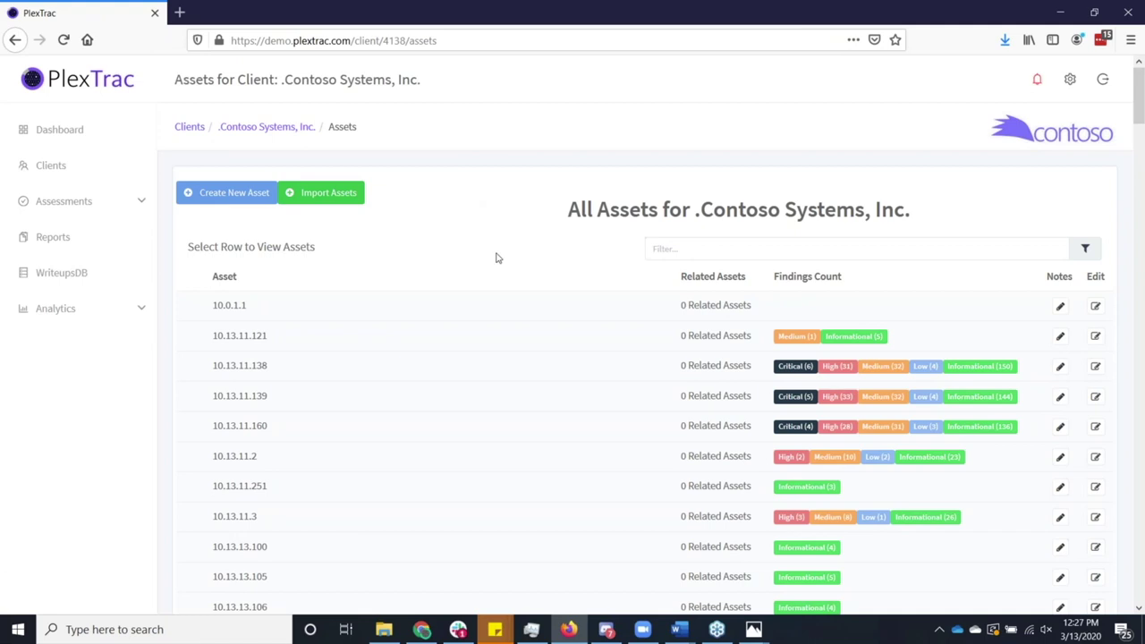
left_click(582, 380)
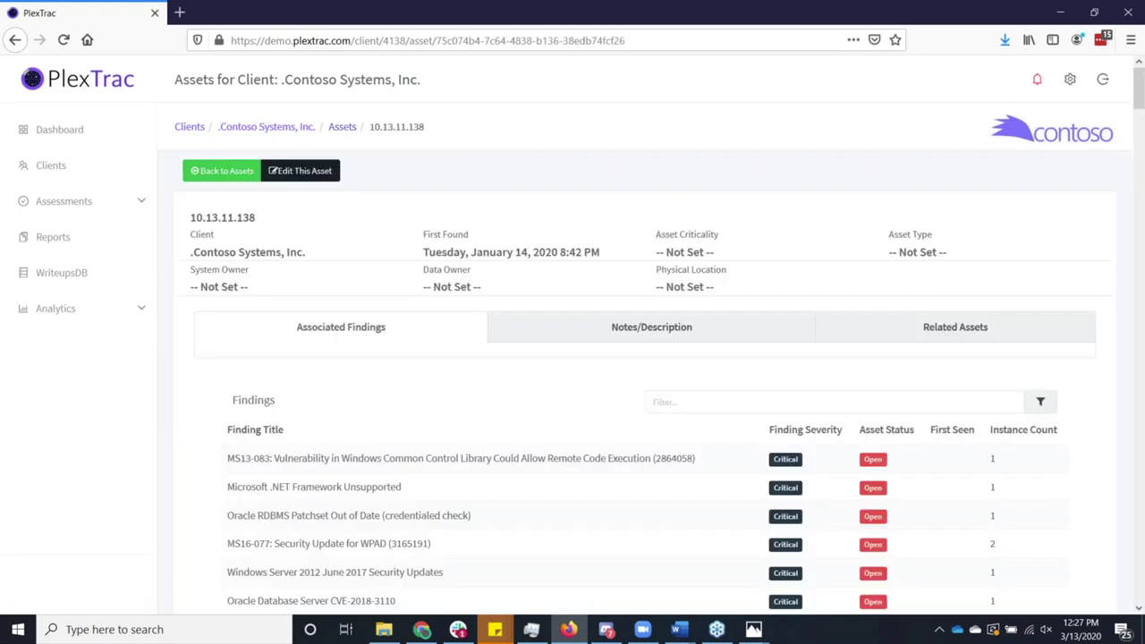
Review 10.13.11.138's findings, return to the asset list and open Import Assets.
scroll(620, 405, "down", 4)
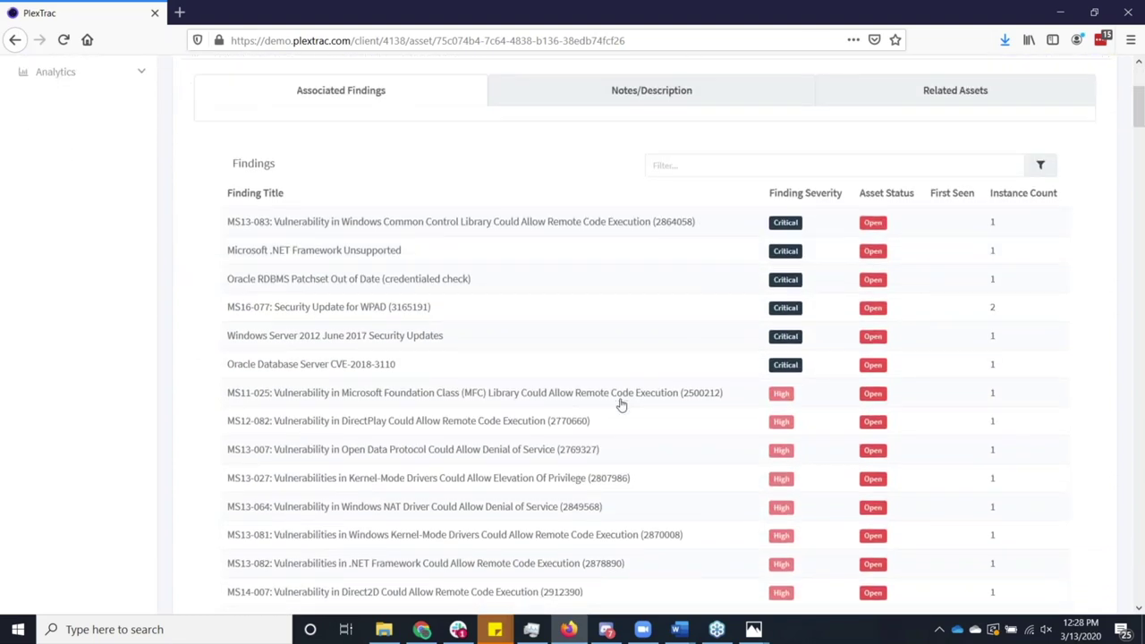
scroll(621, 406, "down", 5)
scroll(622, 405, "up", 7)
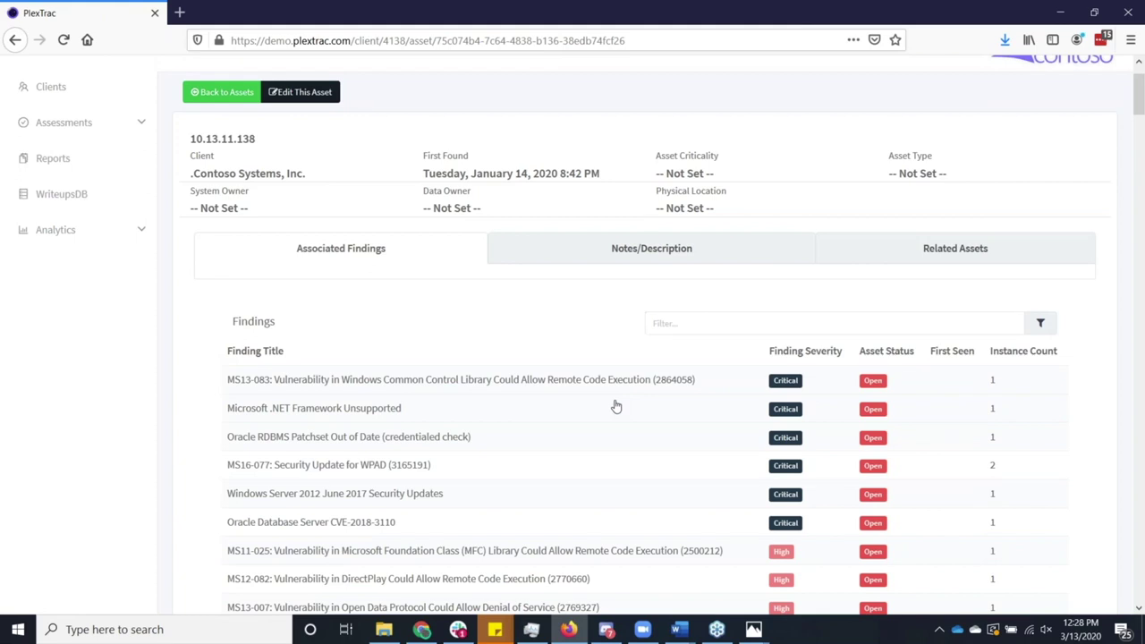
scroll(614, 403, "up", 2)
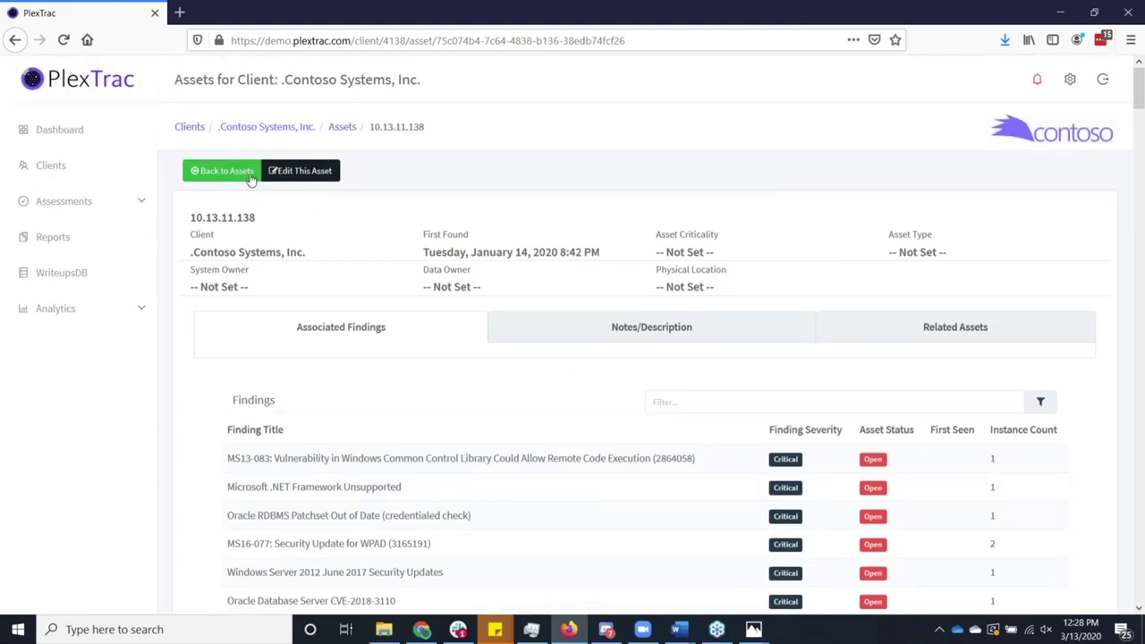
left_click(251, 177)
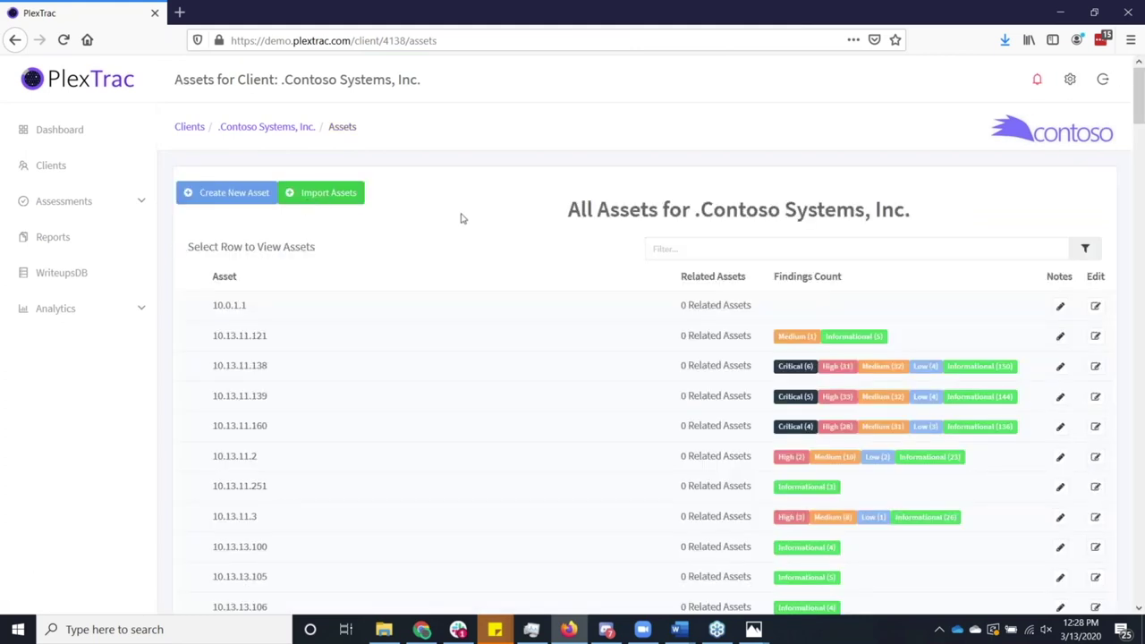
left_click(347, 200)
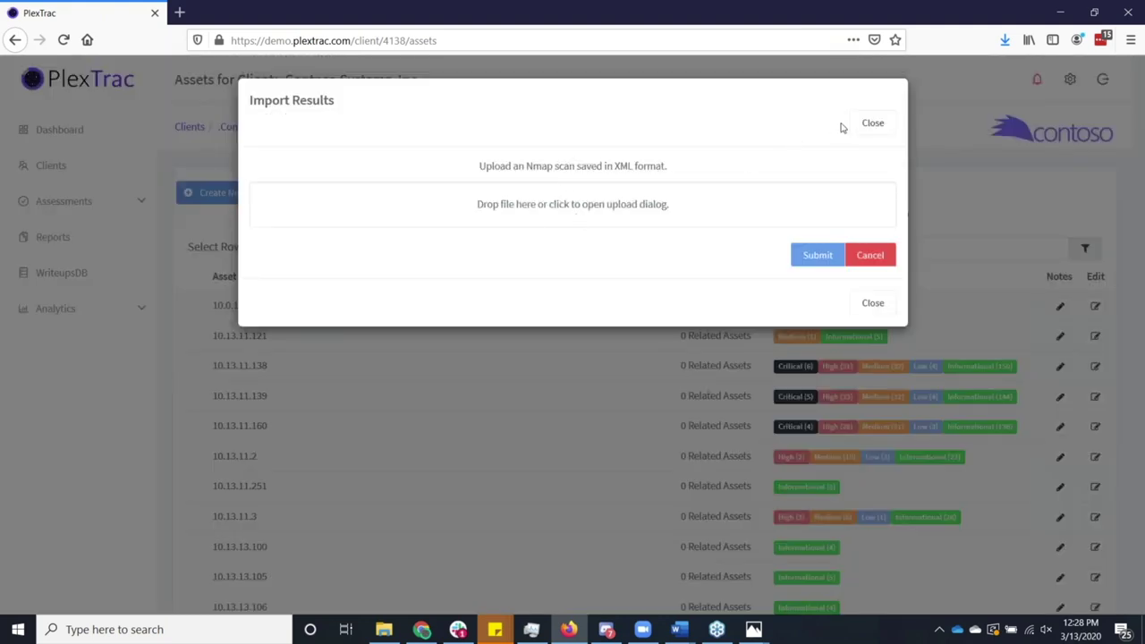
left_click(866, 125)
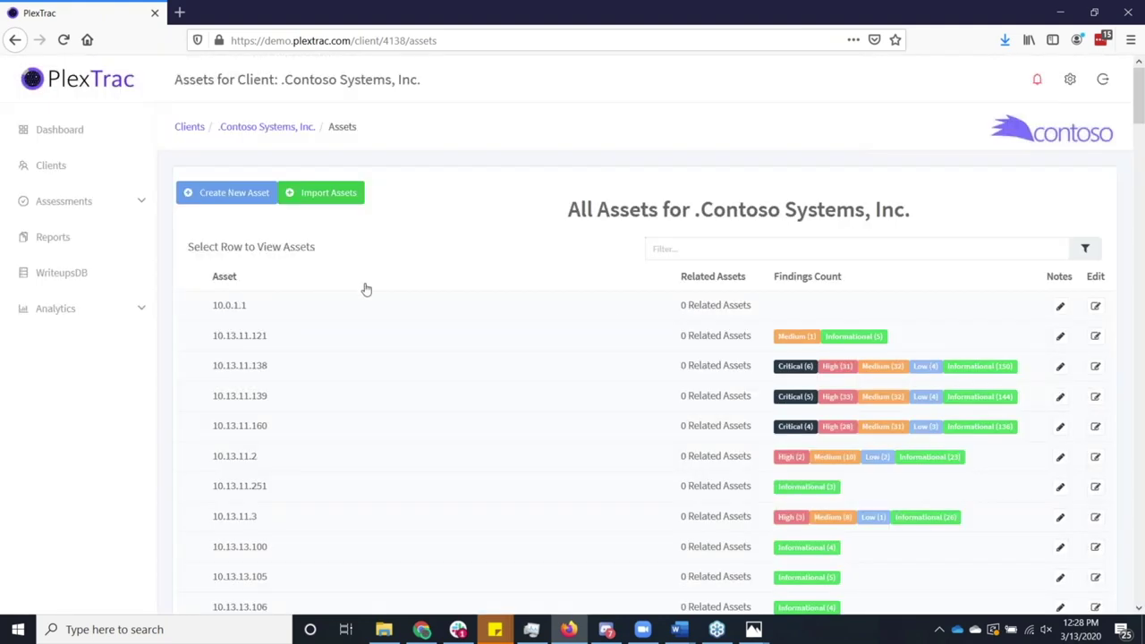